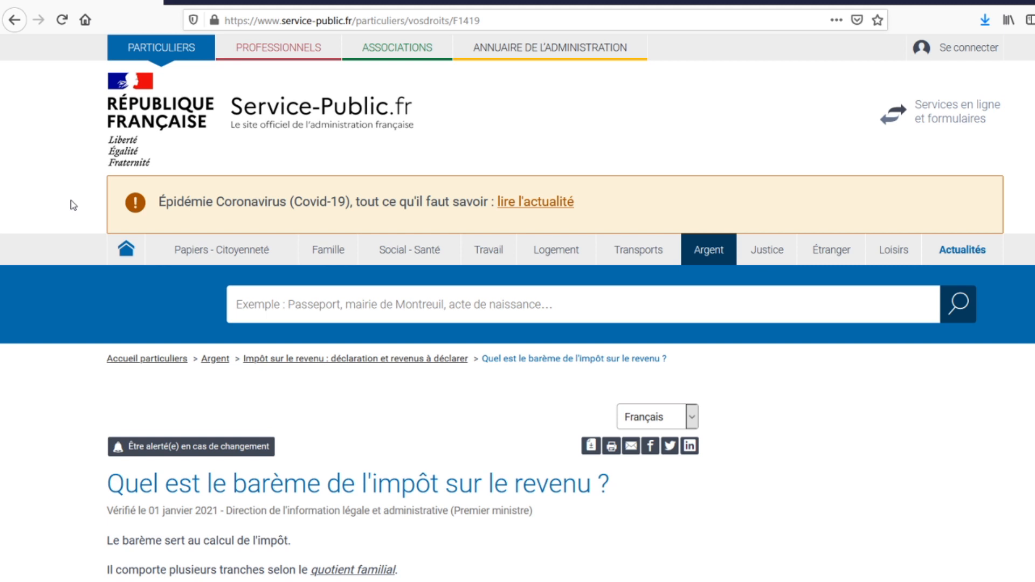
Review the progressive income tax brackets and rates for 2020 income on the Service-Public page
scroll(73, 206, "down", 10)
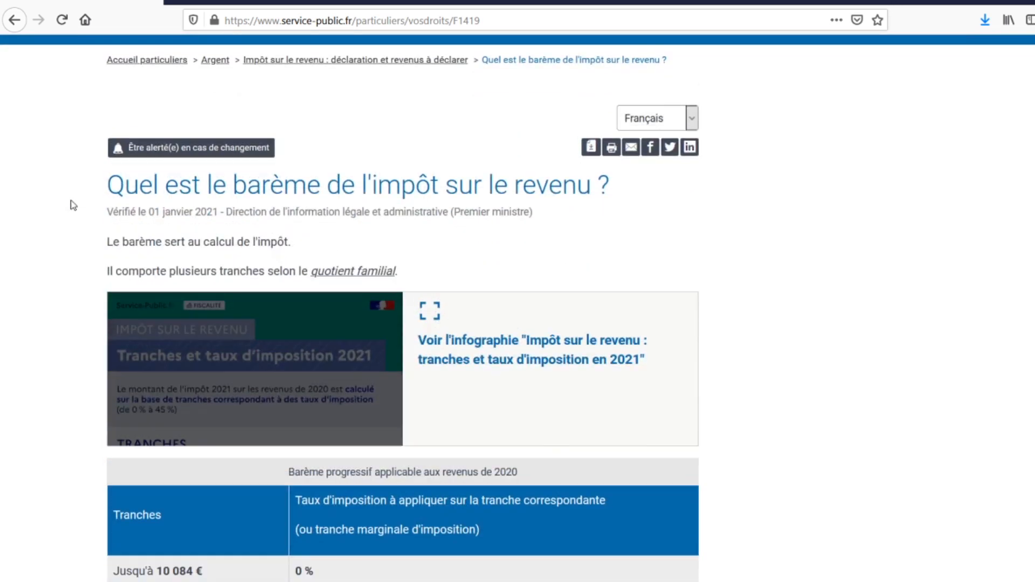
scroll(73, 205, "down", 1)
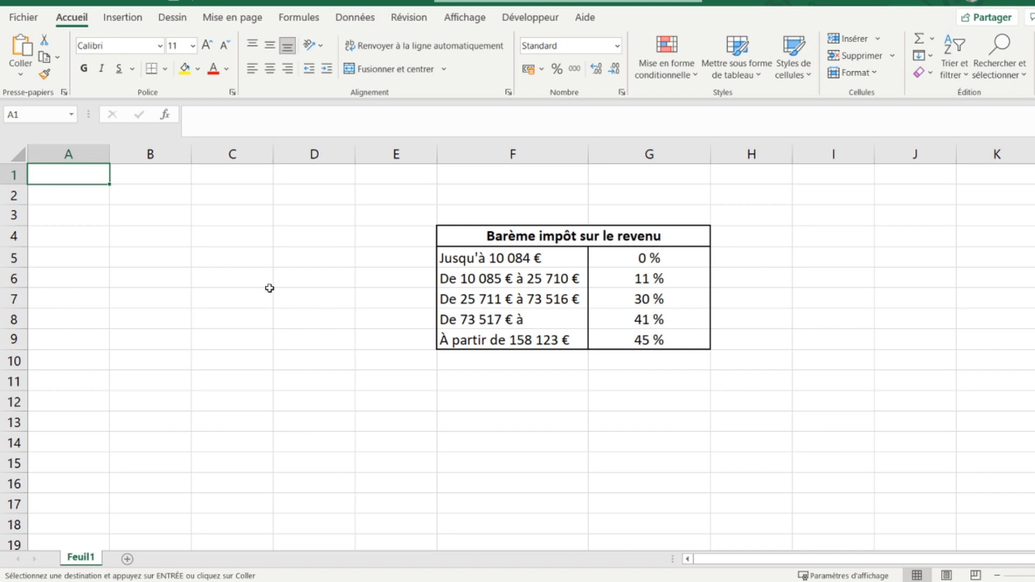
Enter the label "Revenus nets" in cell B4 of the Excel sheet holding the tax bracket table
key("Down")
key("Down")
key("Down")
key("Right")
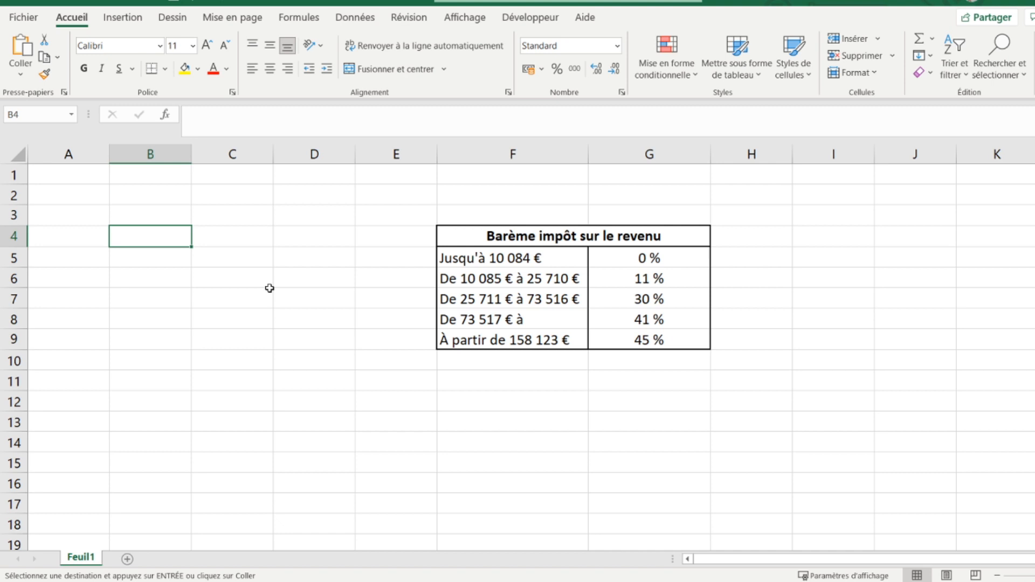
type("Revene")
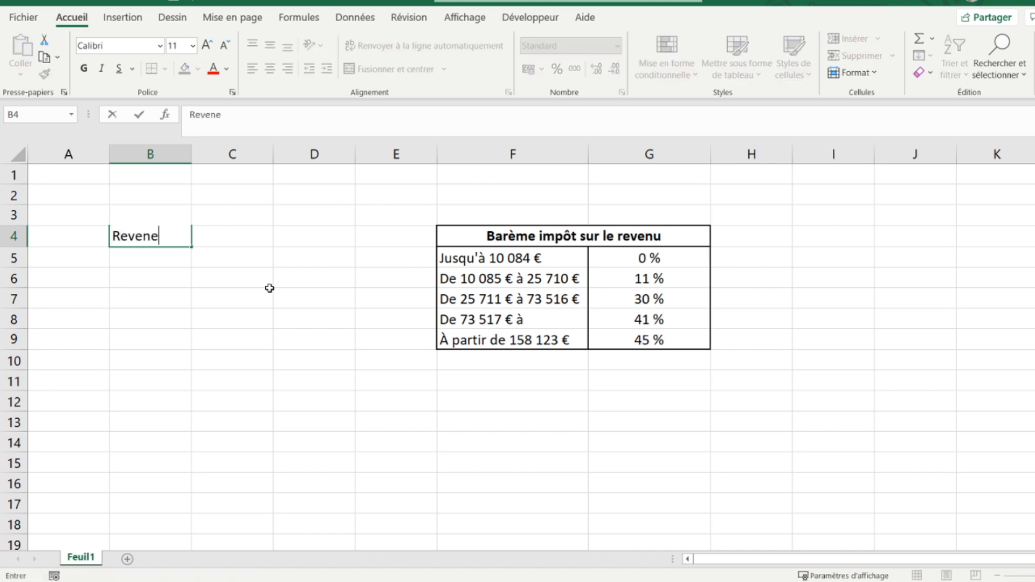
key("BackSpace")
key("BackSpace")
type("nus nets")
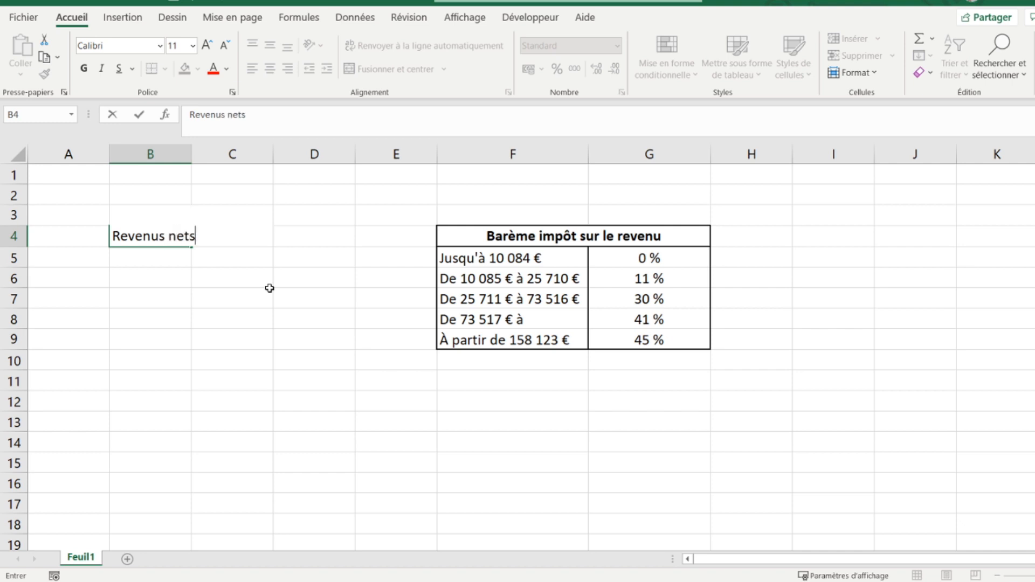
key("Tab")
key("Tab")
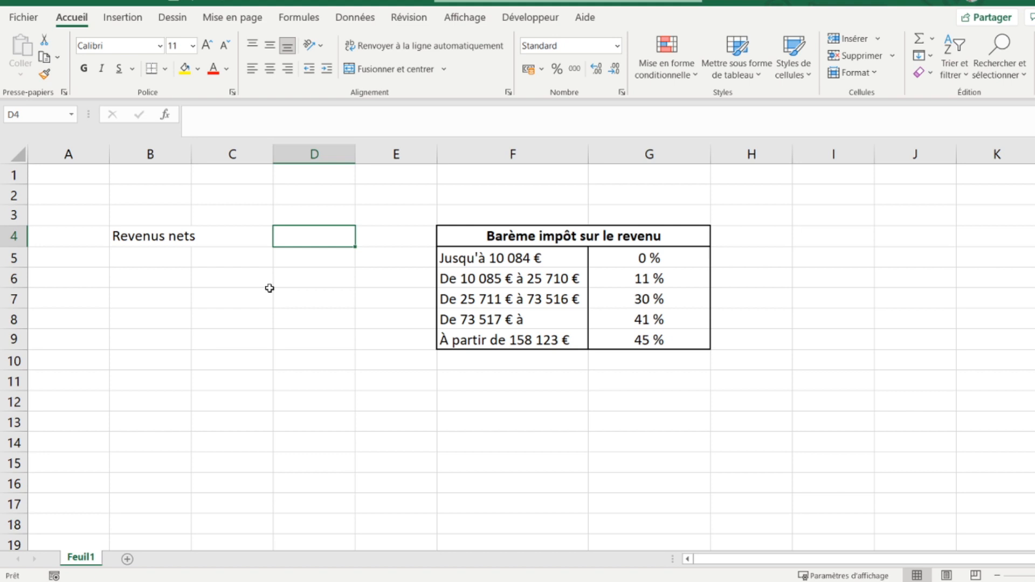
Merge and centre the "Revenus nets" label across B4:C4
key("Left")
key("Left")
key("shift+Right")
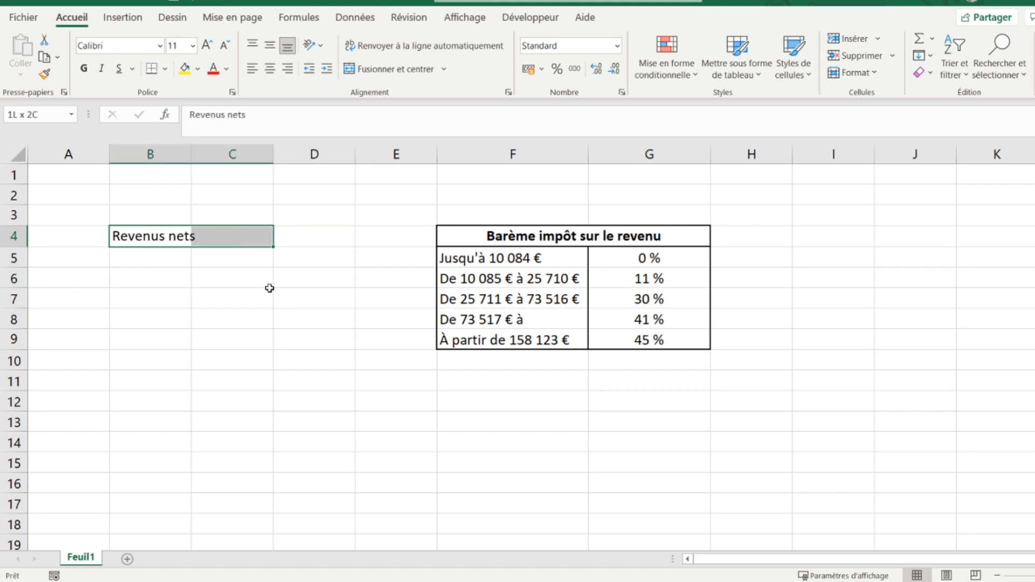
left_click(396, 67)
Enter the label "Régime" in B5 and merge and centre it across B5:C5
key("Down")
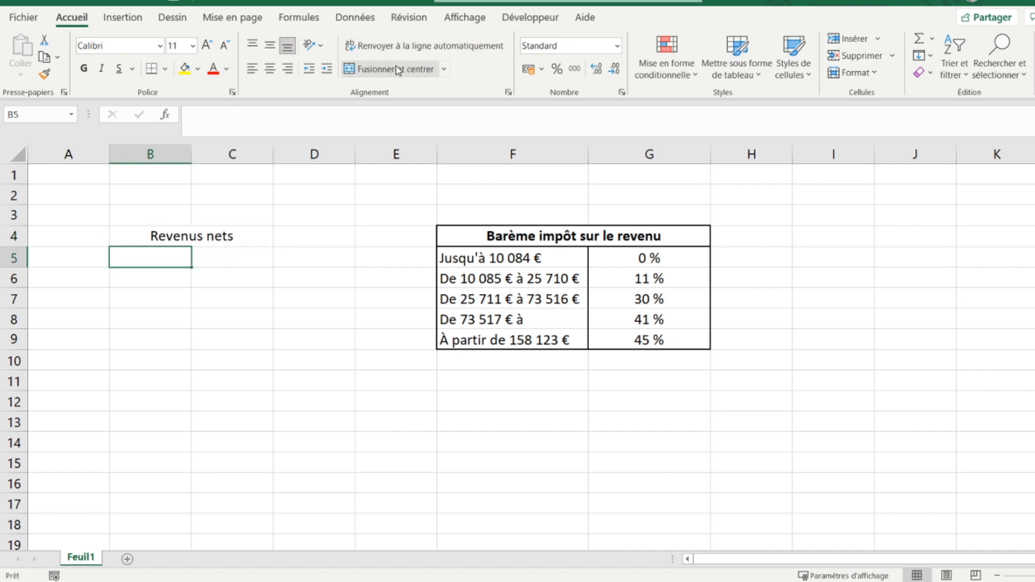
type("Ré")
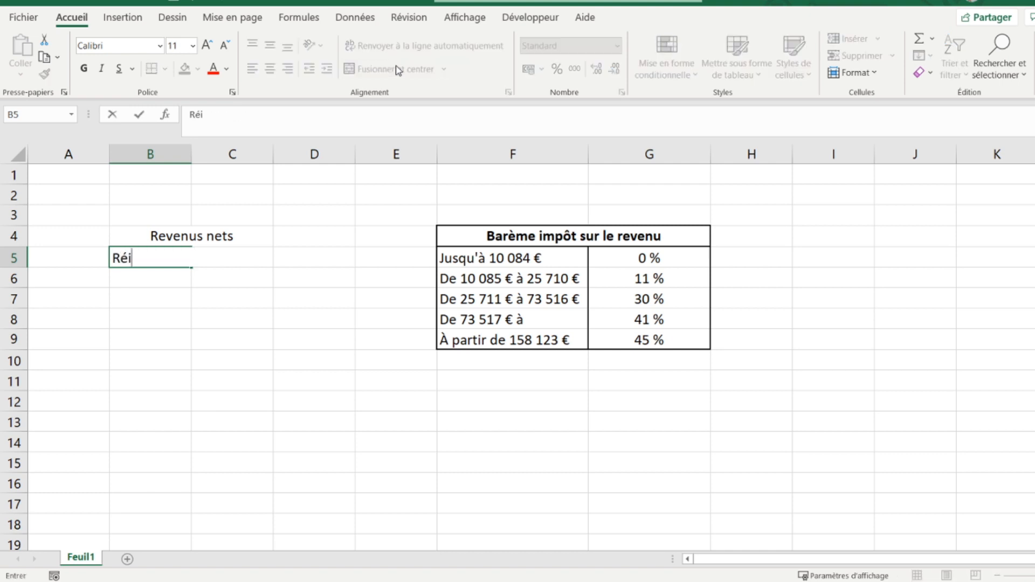
type("gime")
key("ctrl+Return")
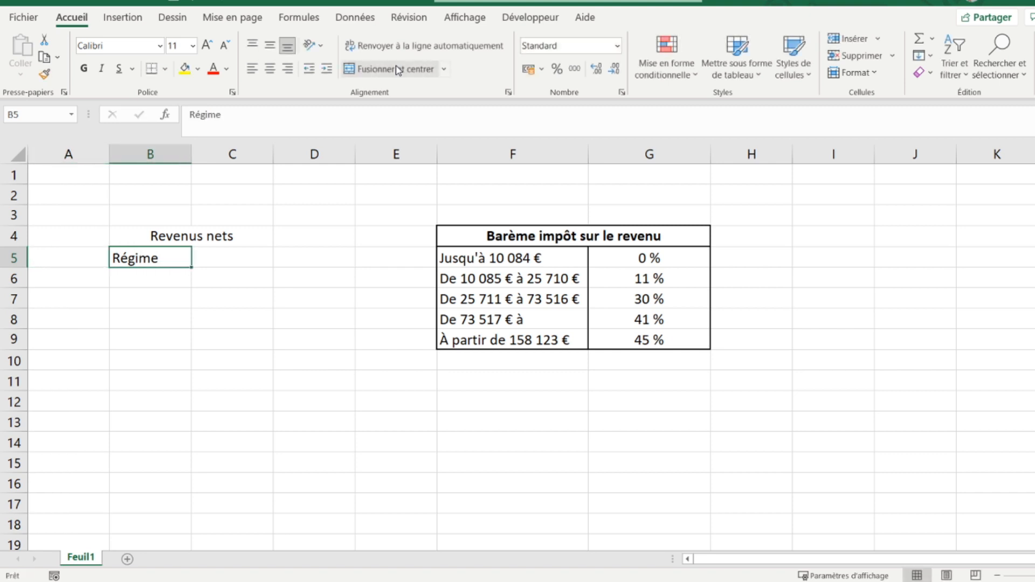
key("shift+Right")
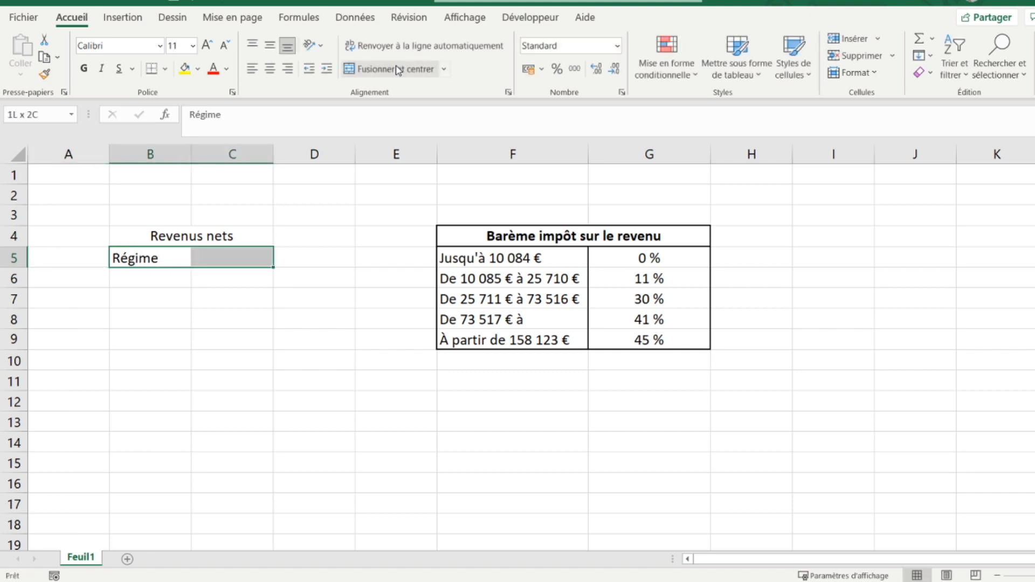
left_click(397, 70)
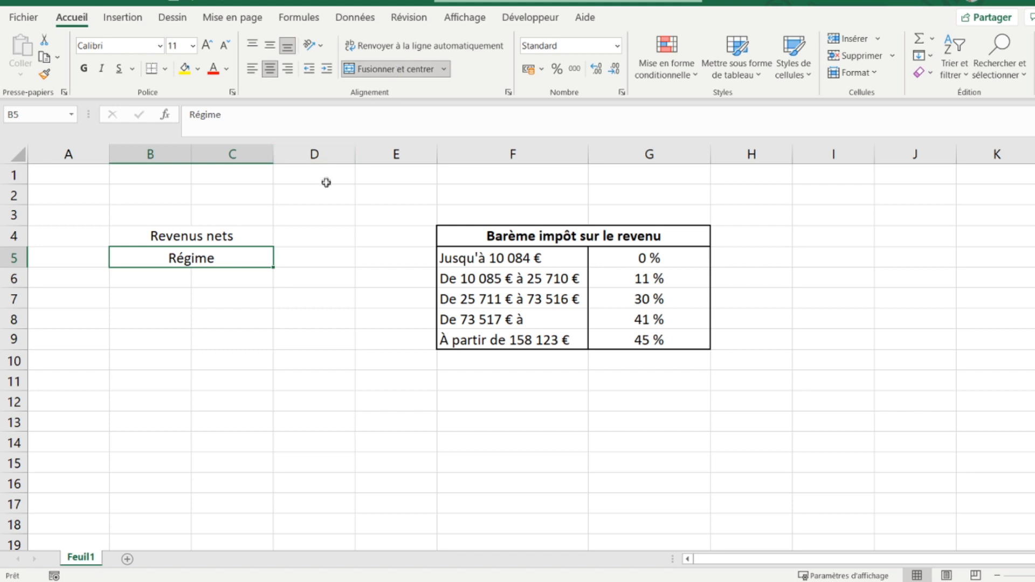
Add a list data validation to D5 with the options Forfait and Réel, and check its drop-down choices
left_click_drag(273, 258, 295, 258)
left_click(295, 258)
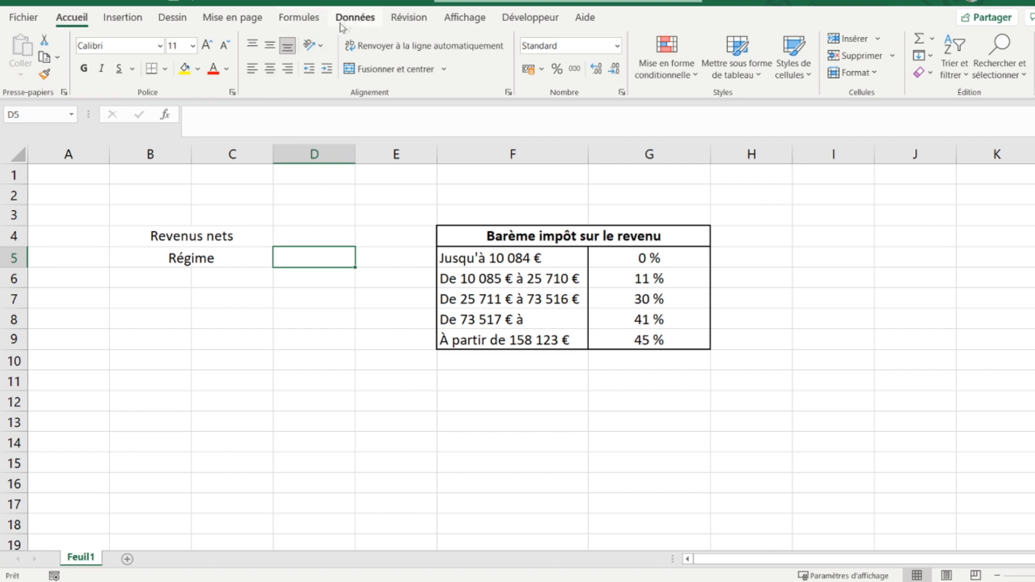
left_click(358, 19)
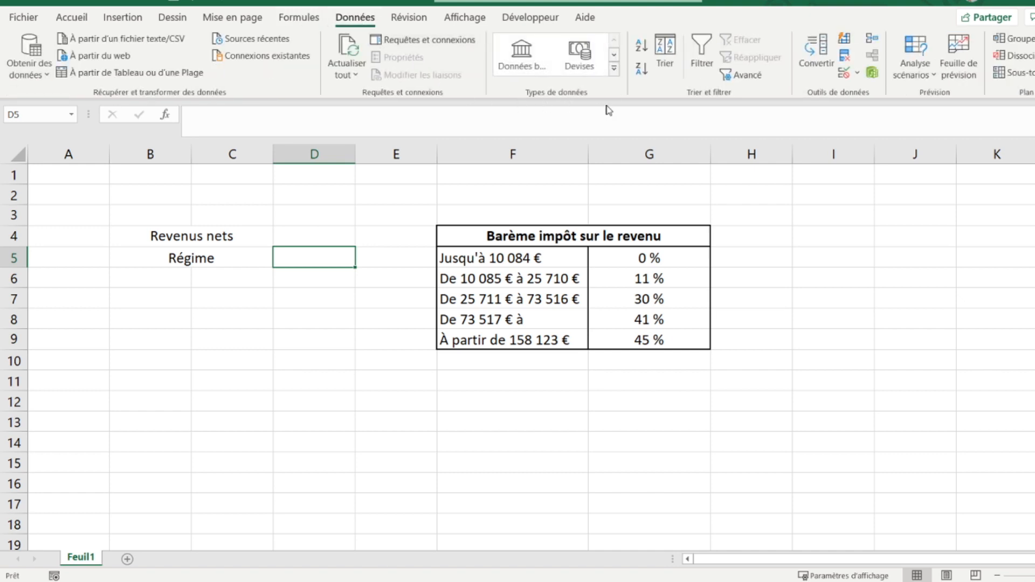
left_click(844, 74)
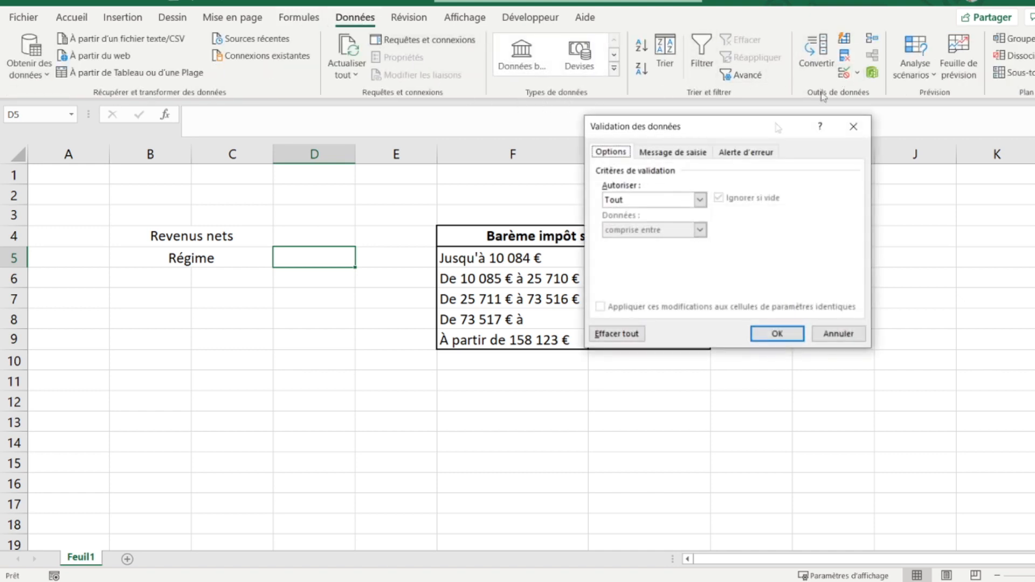
left_click(633, 203)
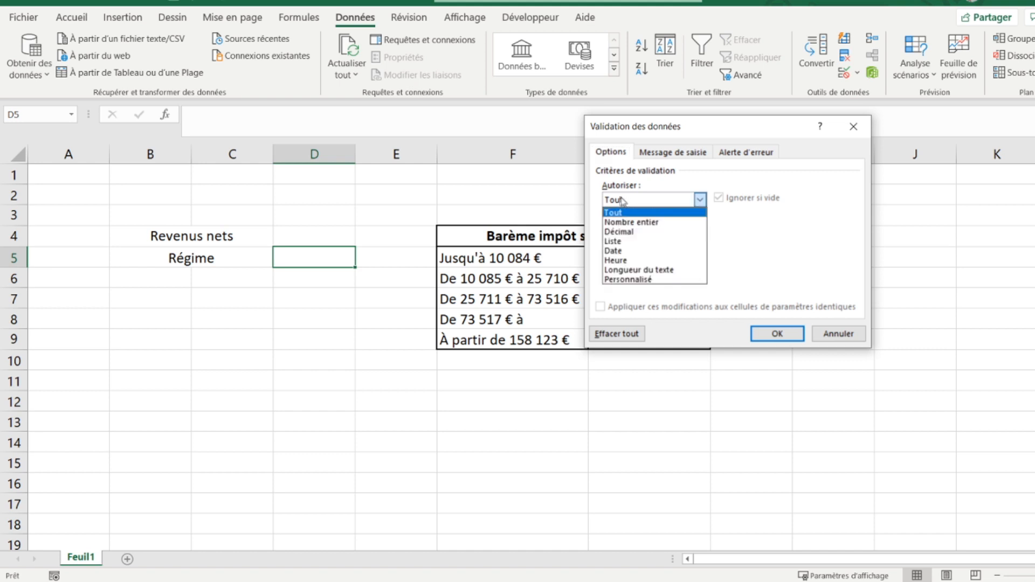
left_click(628, 242)
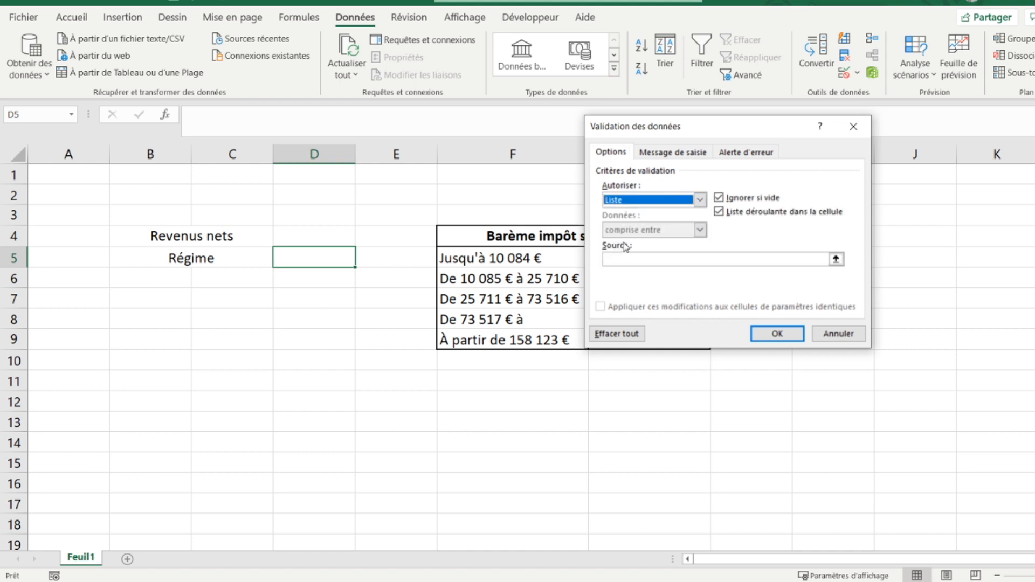
left_click(631, 259)
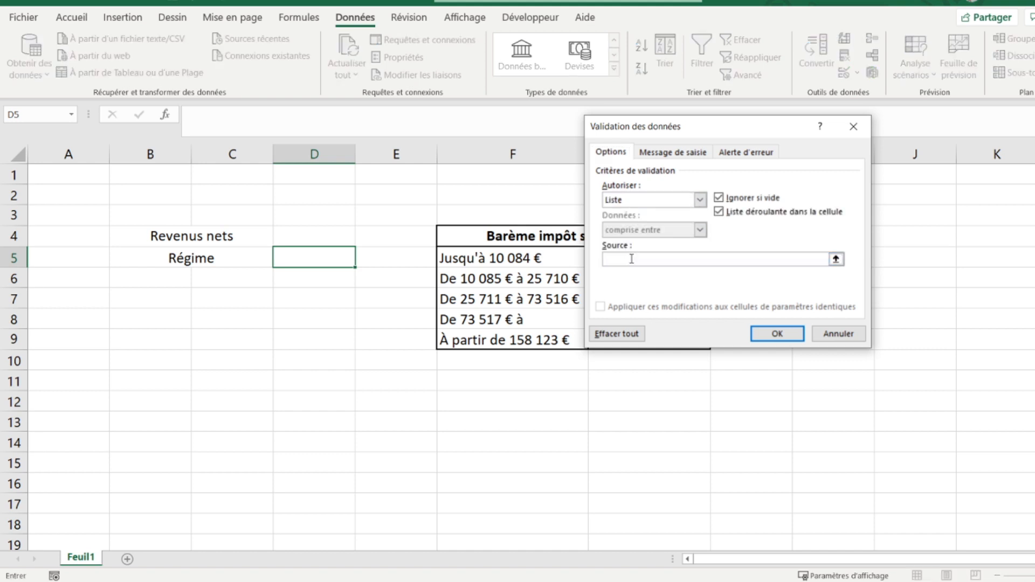
type("Forfait;Réel;")
key("BackSpace")
key("Return")
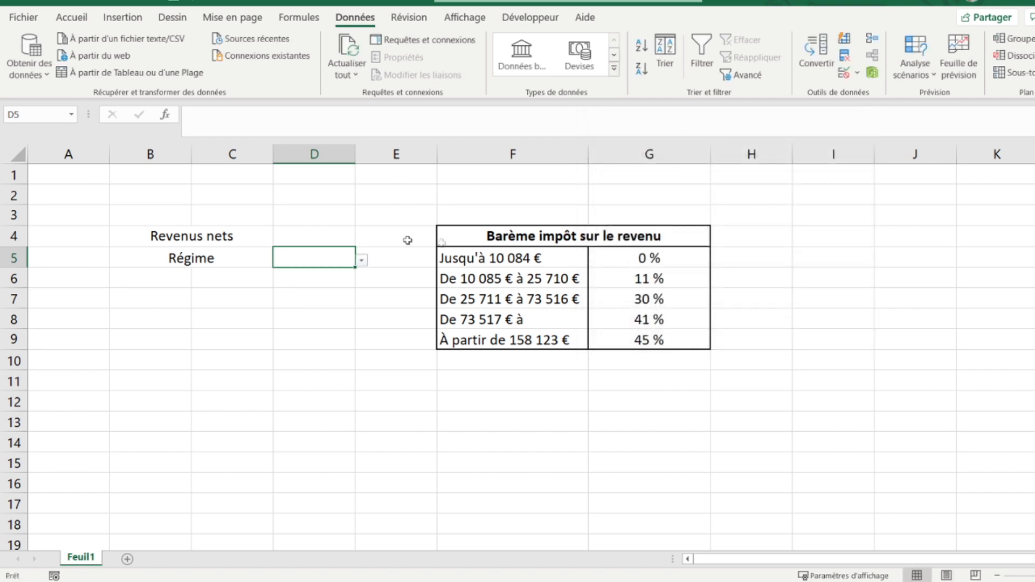
left_click(362, 261)
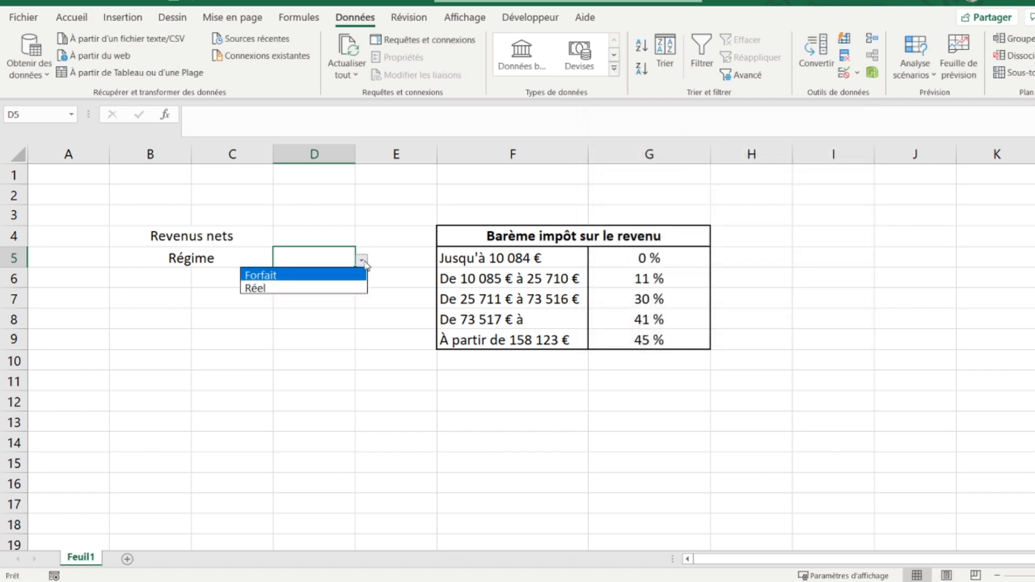
left_click(155, 275)
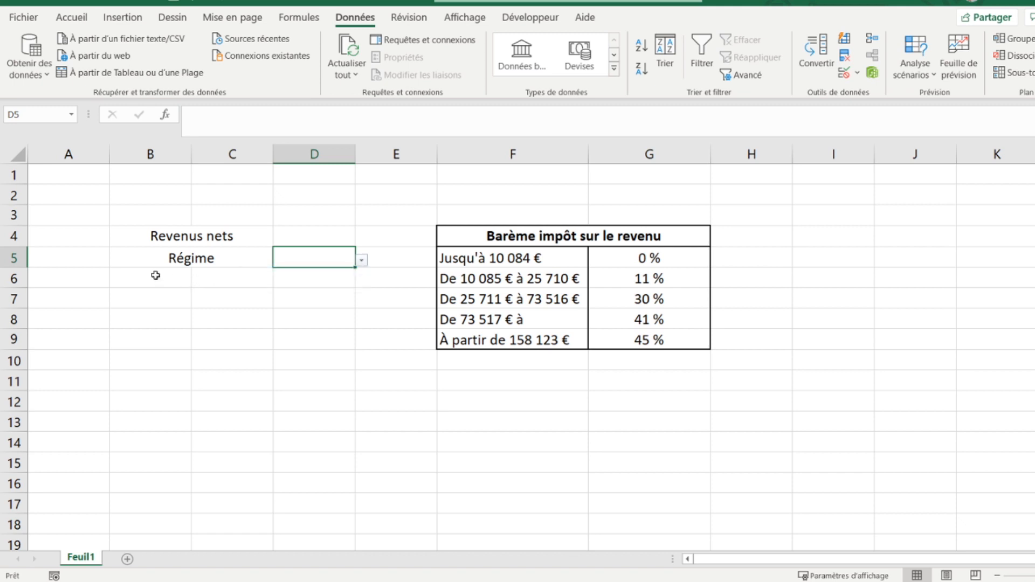
Enter the label "Charges déductibles" in cell B6
left_click(156, 276)
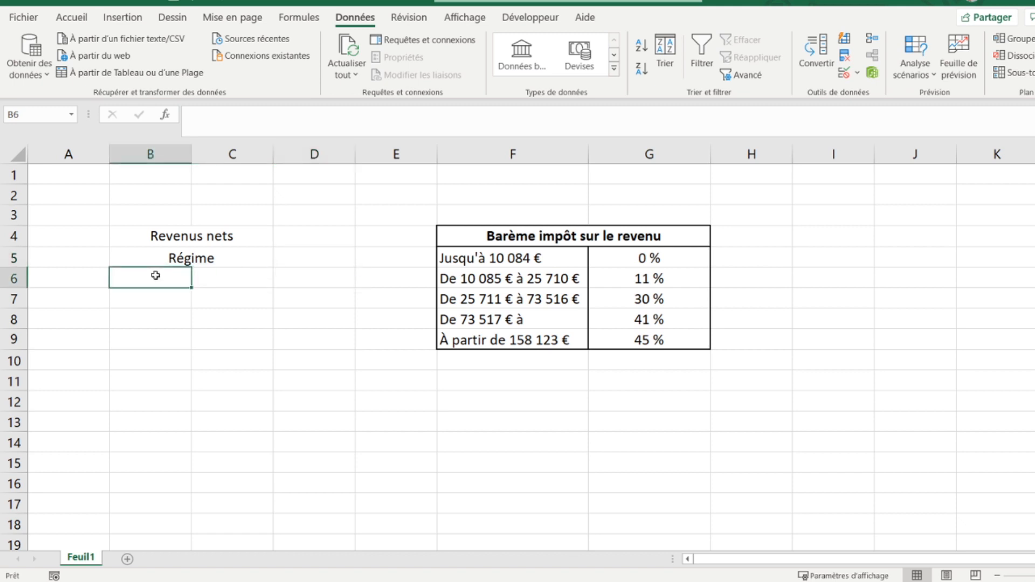
type("Charges ")
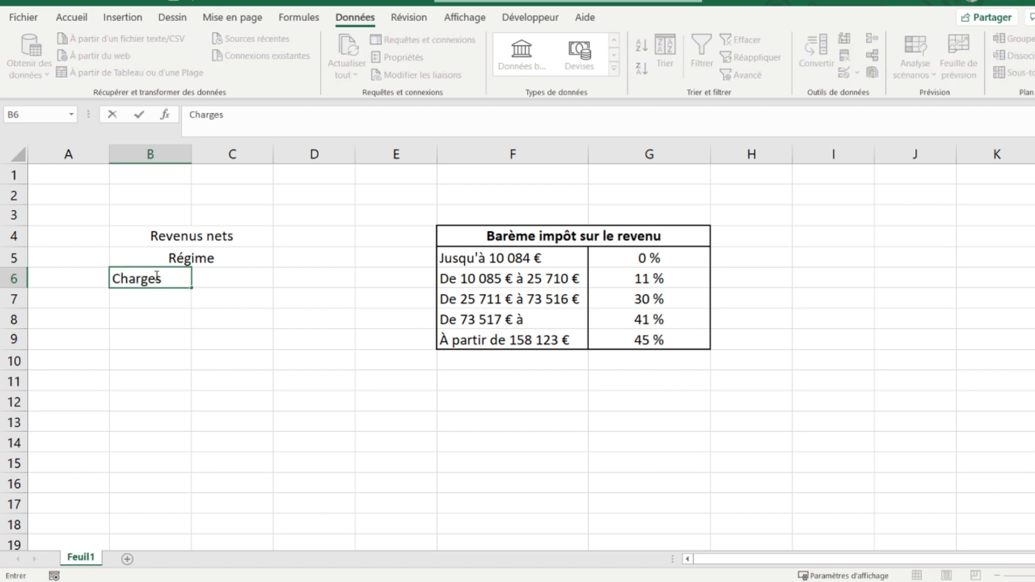
type("déductibles")
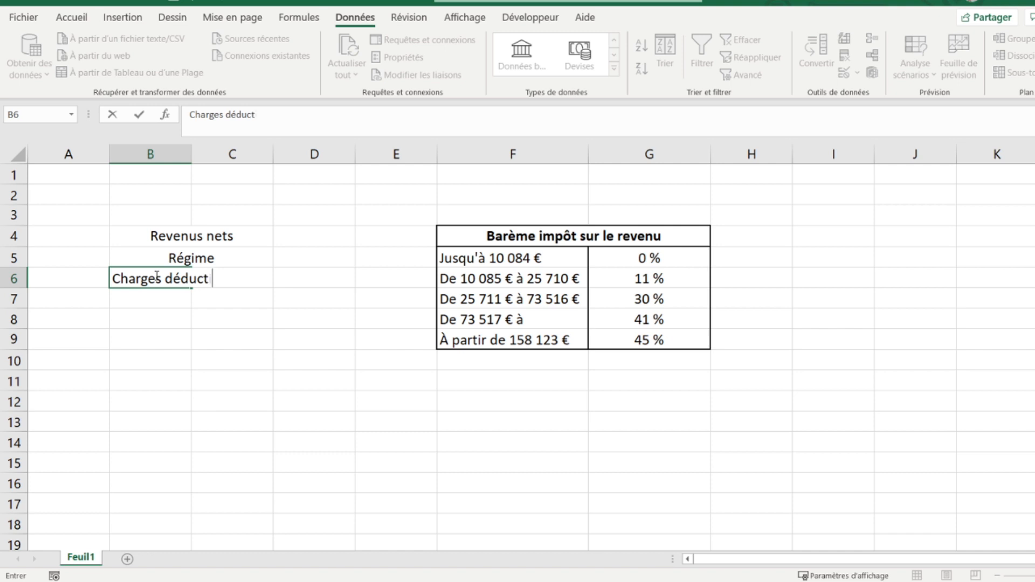
key("Return")
Choose Réel as the tax regime in D5
key("Up")
key("Up")
left_click(284, 266)
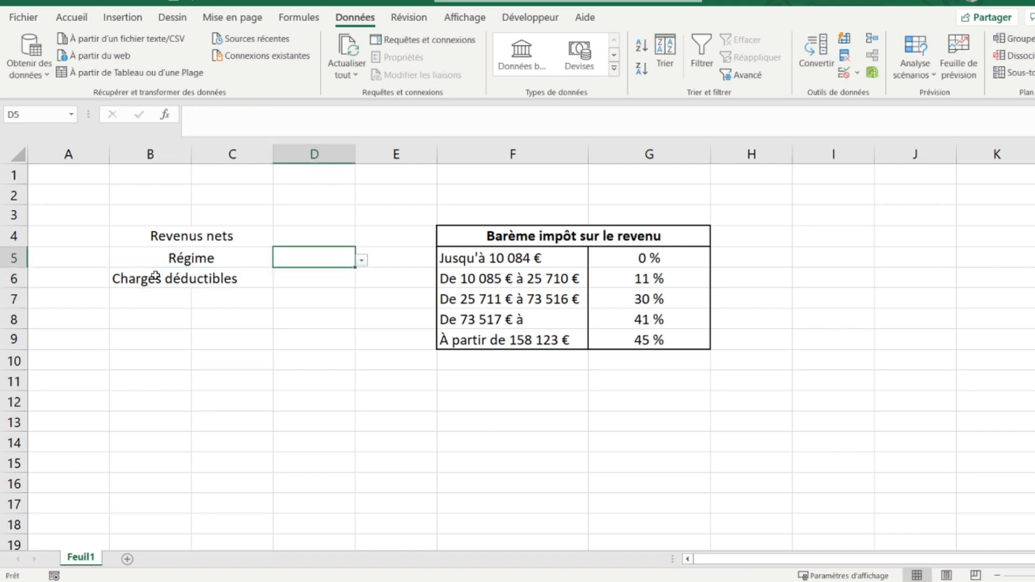
left_click(362, 263)
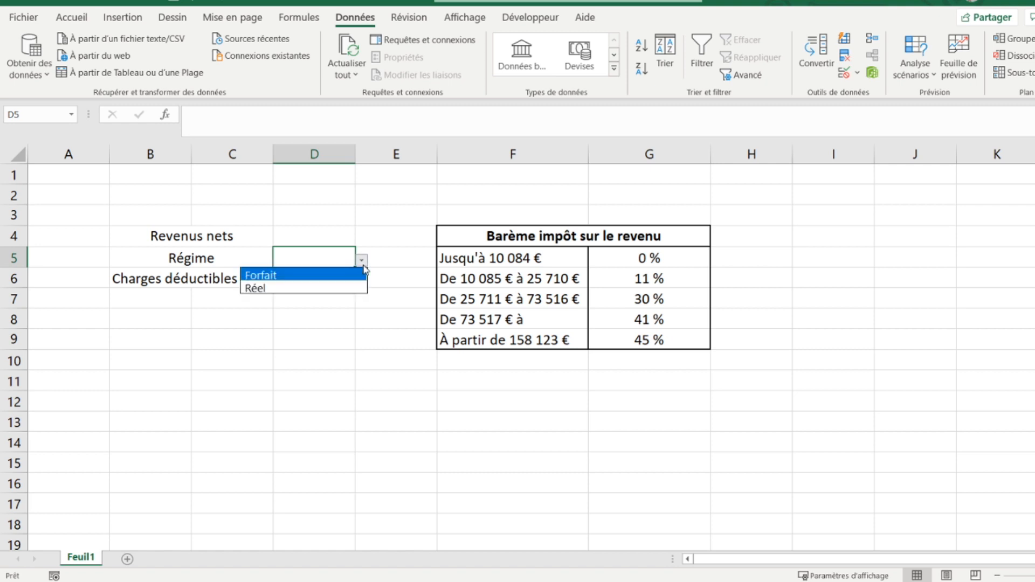
left_click(300, 288)
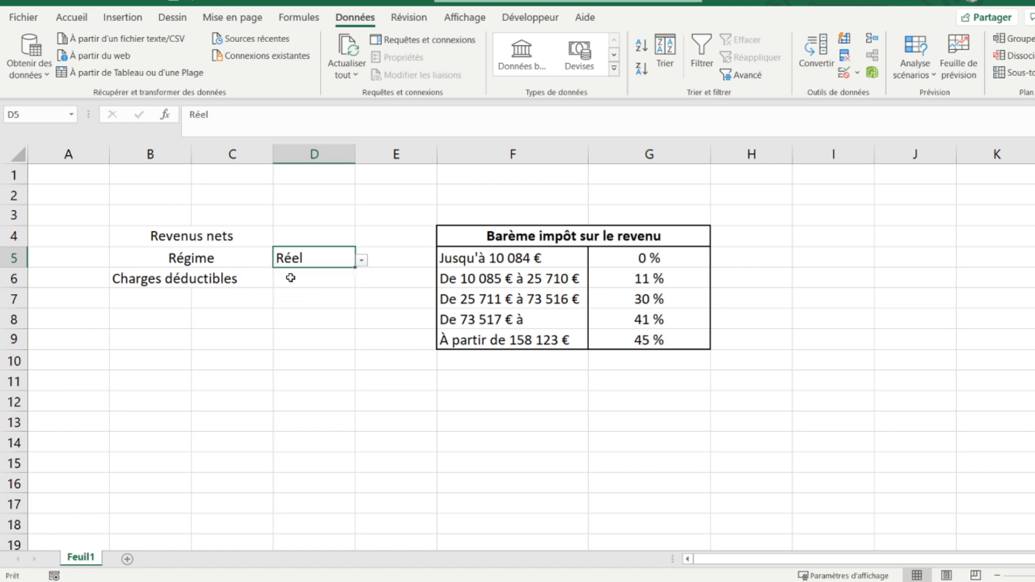
Merge and centre cells B7:C7 below the "Charges déductibles" label
left_click(291, 277)
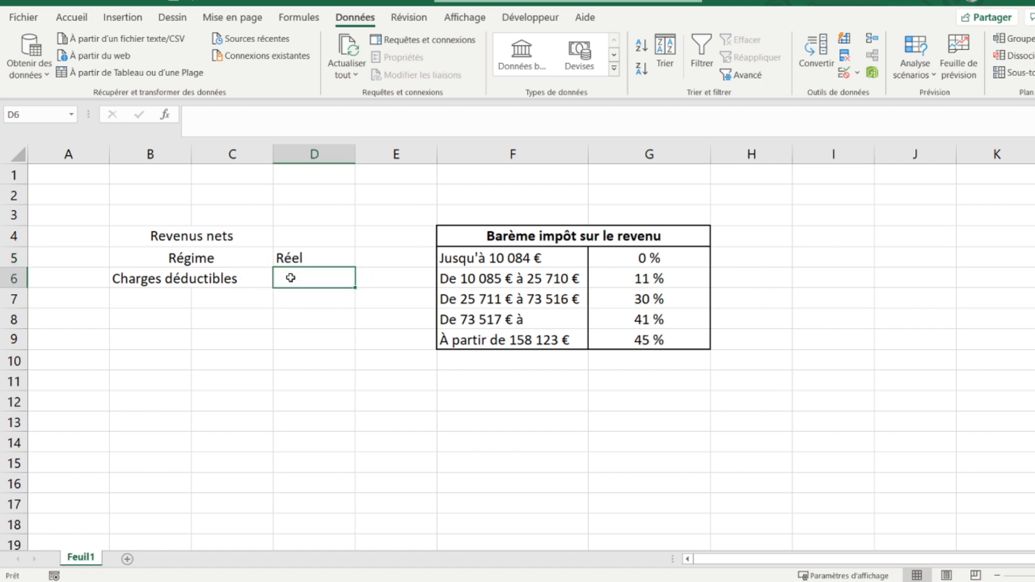
key("Down")
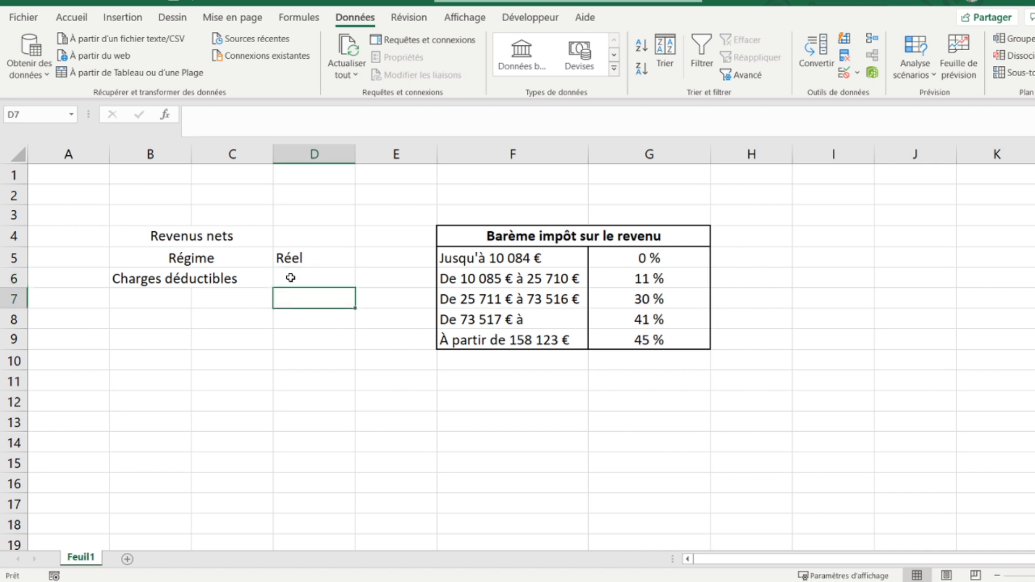
key("Left")
key("Left")
key("shift+Right")
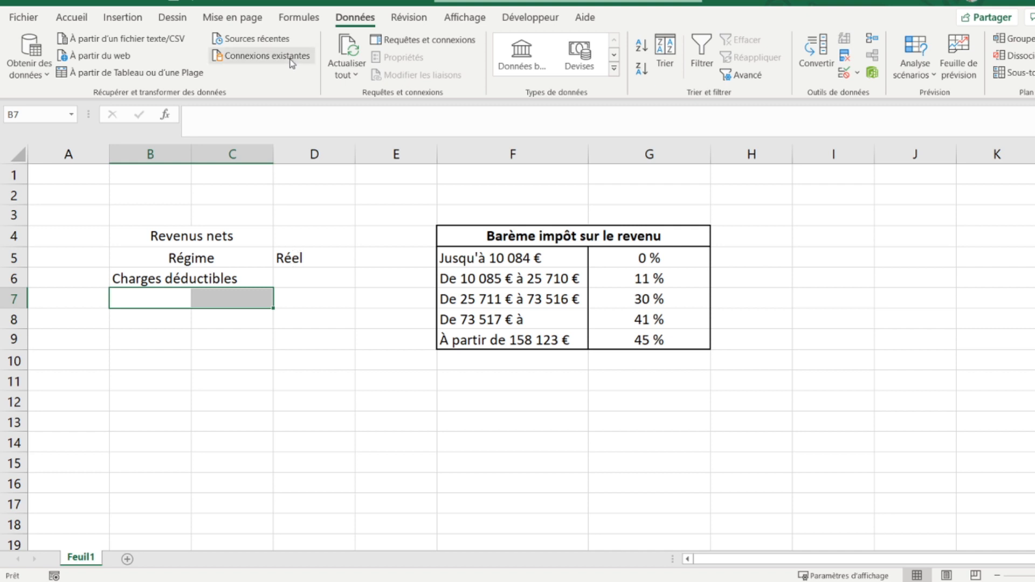
left_click(87, 22)
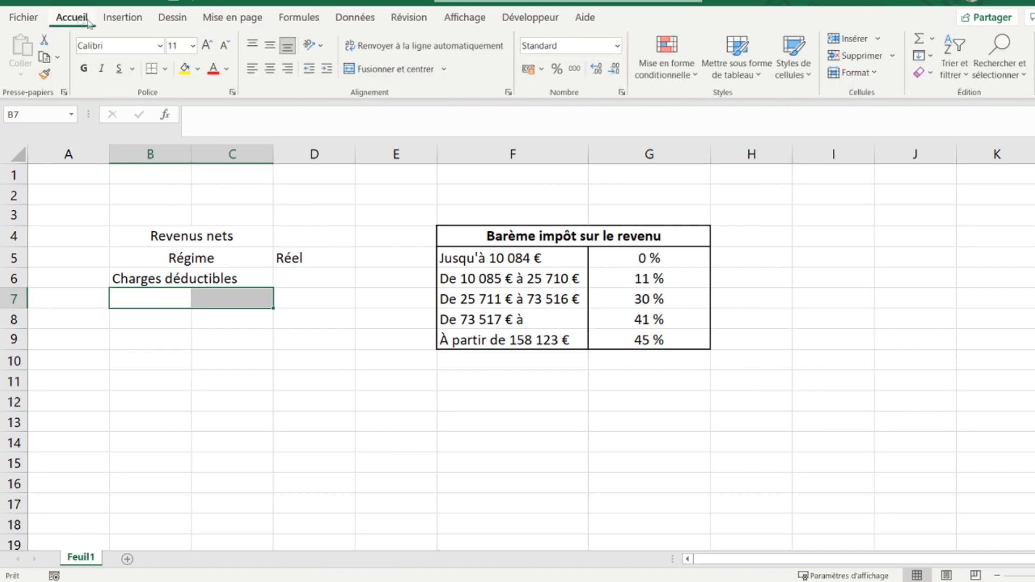
left_click(358, 70)
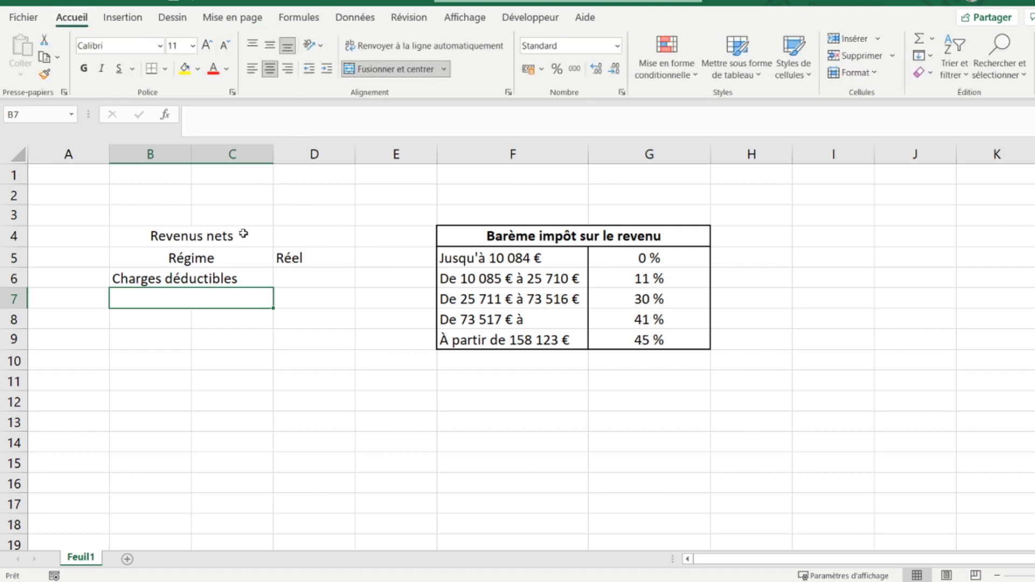
Enter the label "Revenus imposables" in the merged cell B7
type("Rv")
key("BackSpace")
type("evenus imposable")
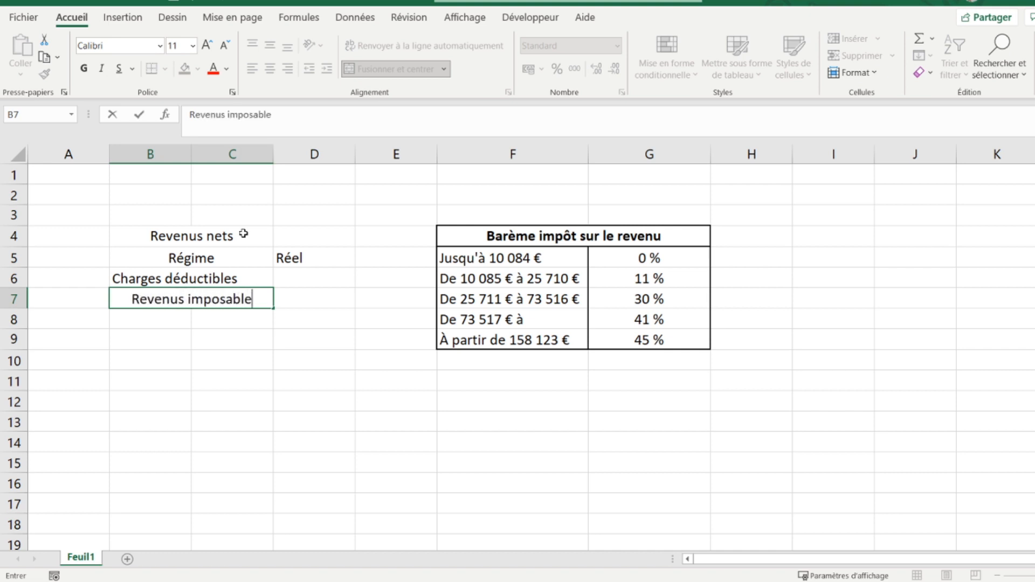
type("s")
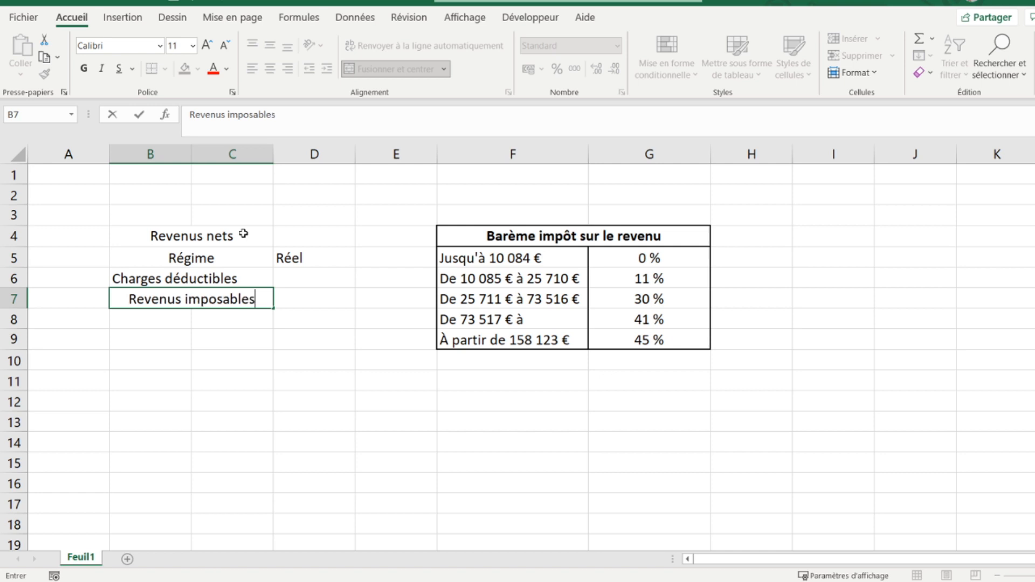
key("Return")
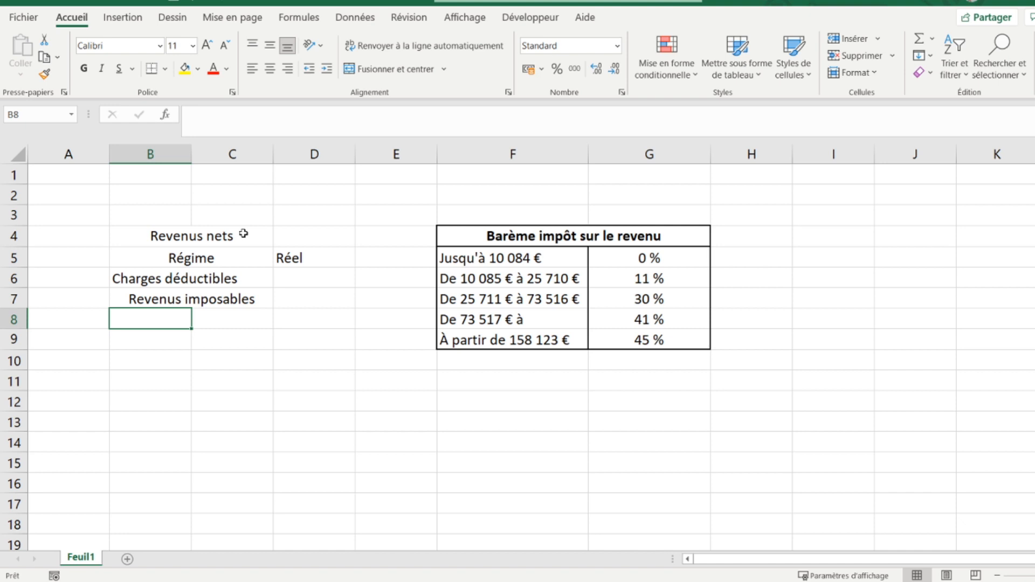
Enter the label "Marié, Pacsé" in cell B8 and widen column B slightly to fit it
type("M")
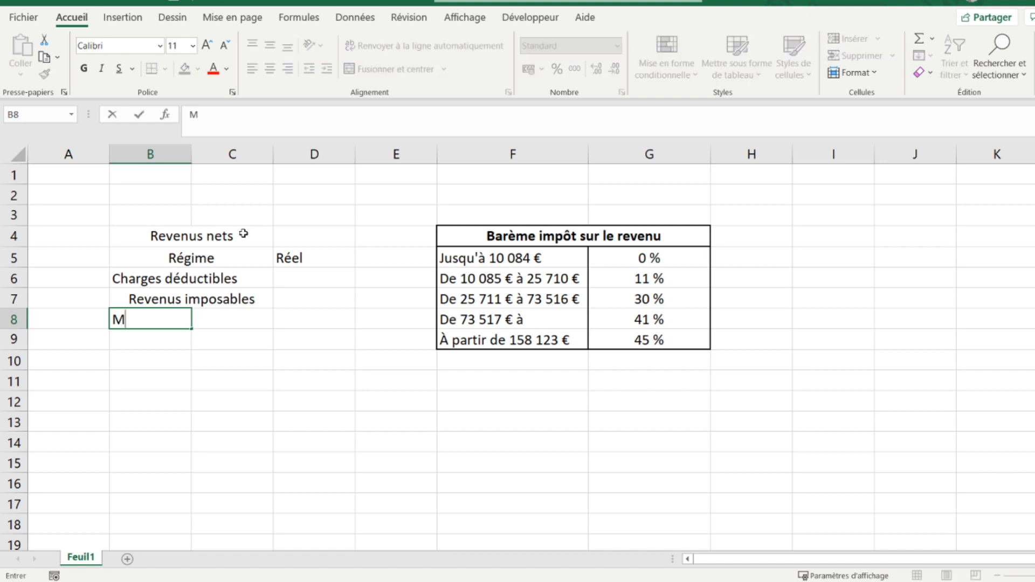
type("arié, Pacsé")
key("Tab")
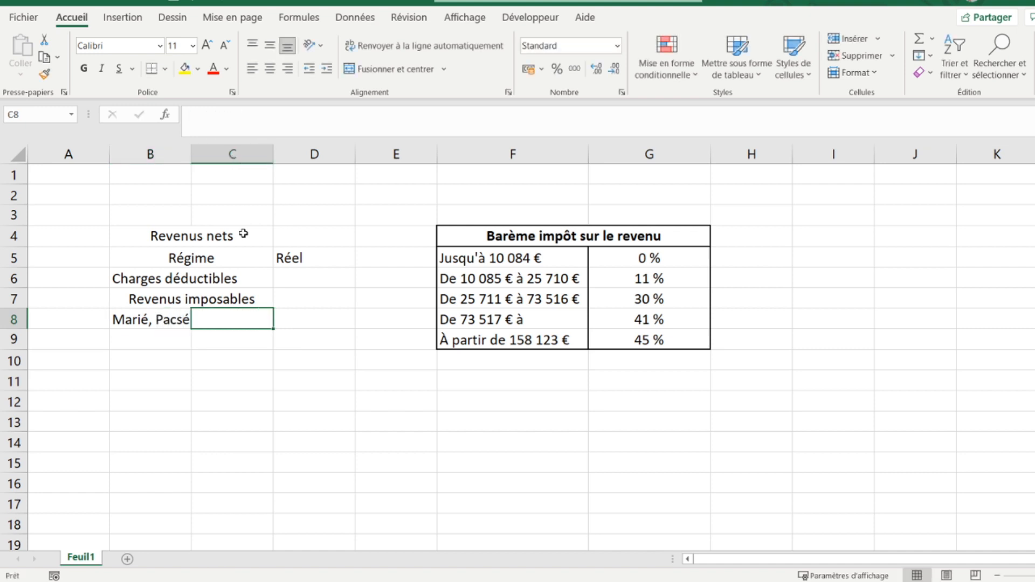
left_click_drag(191, 154, 204, 154)
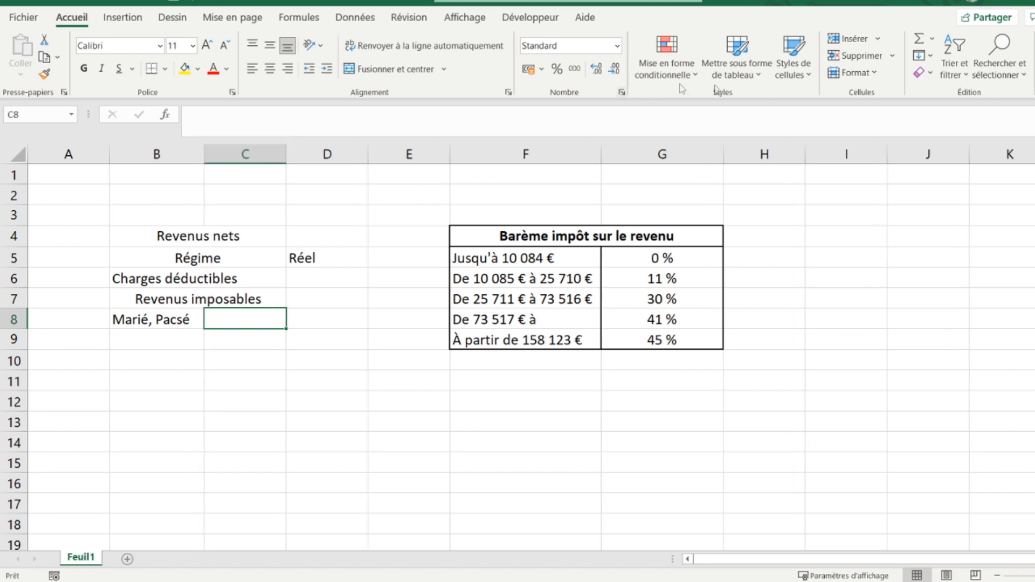
Add a data validation list with the choices OUI and NON to cell C8 and choose NON
left_click(353, 17)
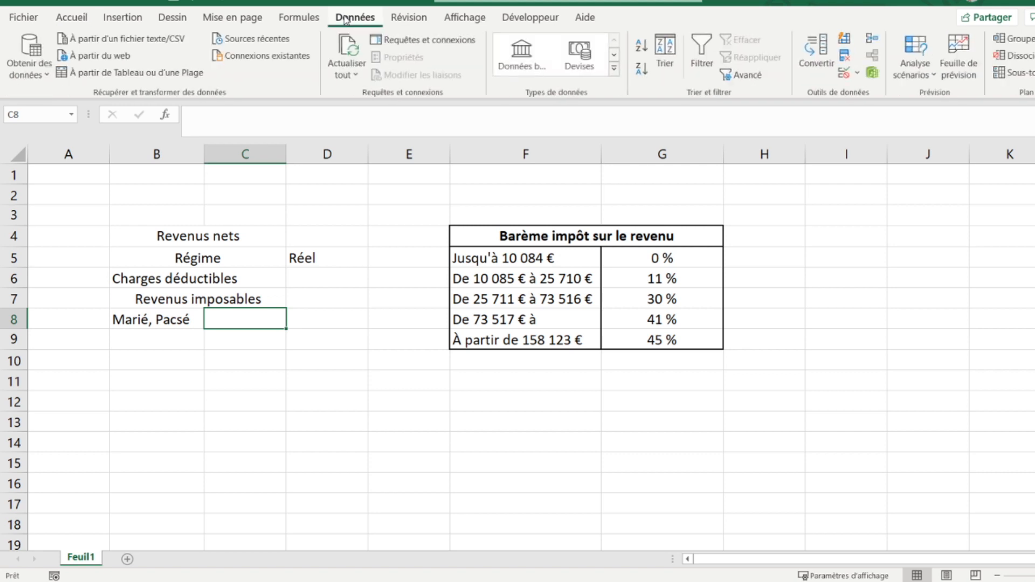
left_click(844, 72)
left_click(675, 198)
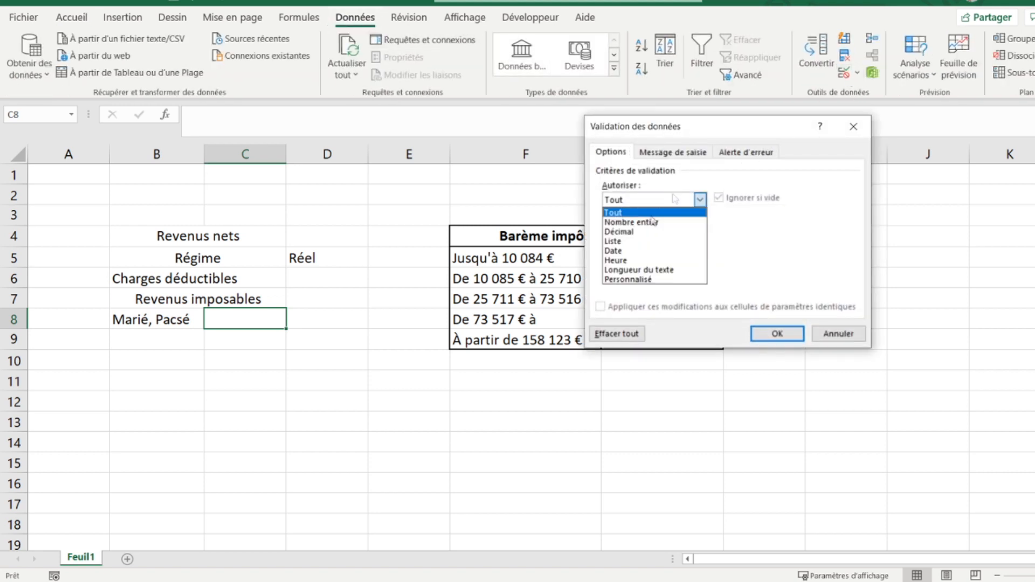
left_click(624, 241)
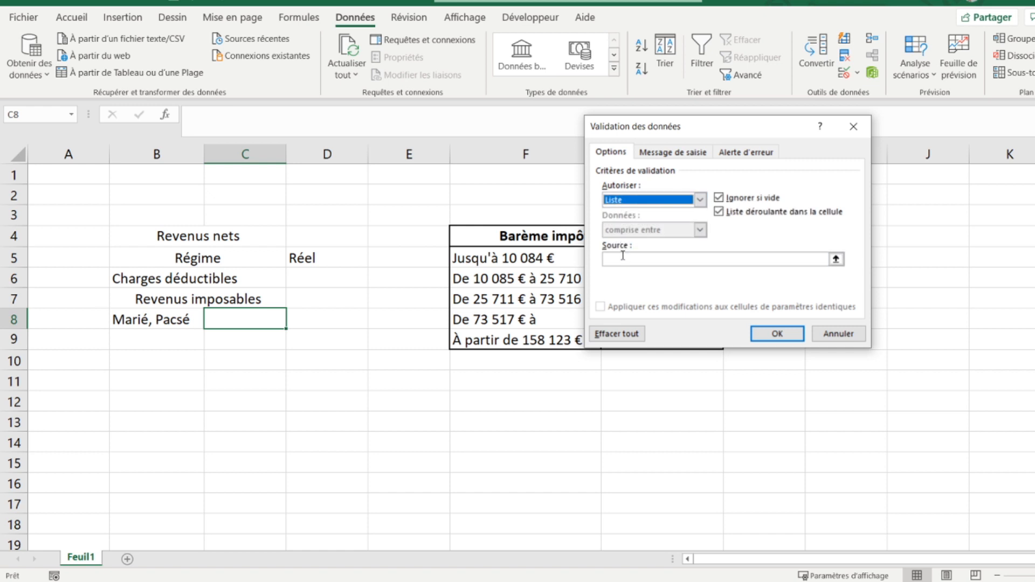
left_click(622, 257)
type("OUI;NON;")
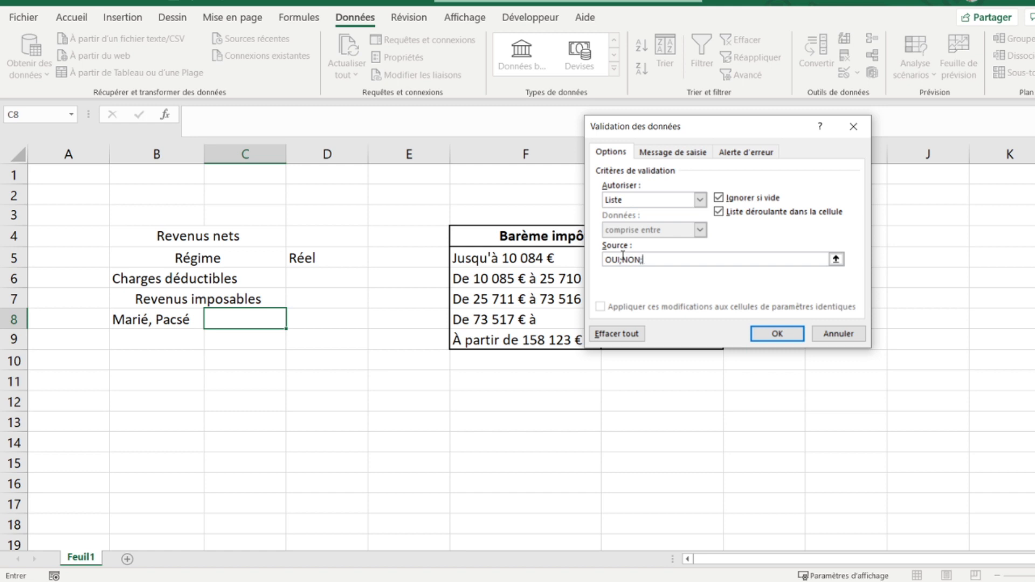
key("Return")
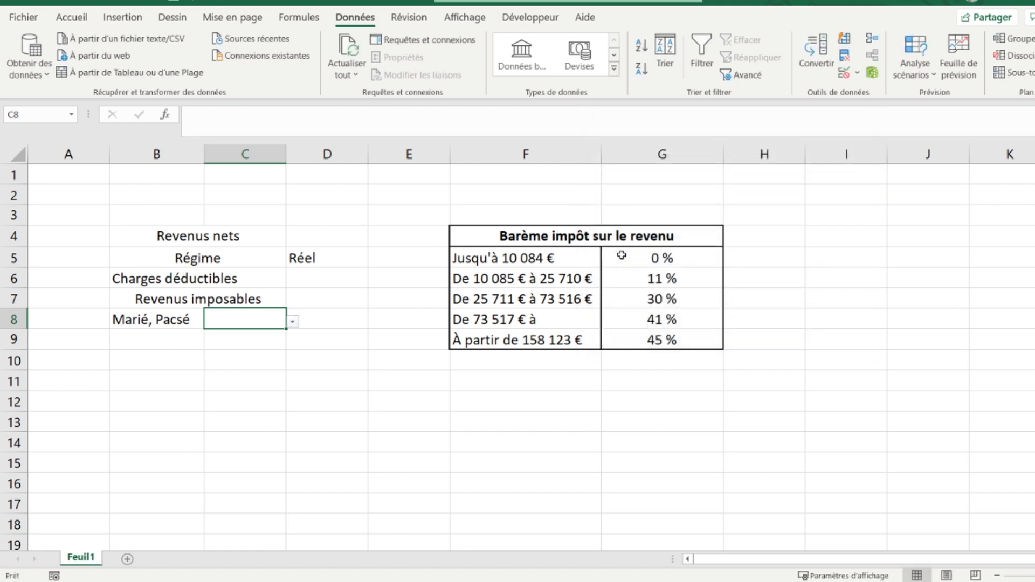
left_click(293, 322)
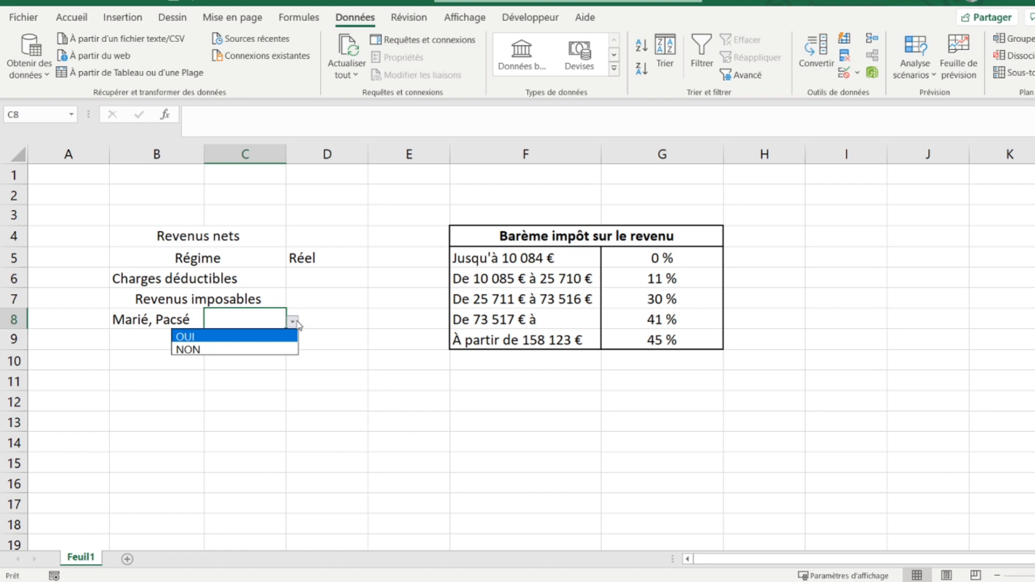
left_click(250, 350)
Move the "Marié, Pacsé" label and its dropdown cell from B8:C8 down one row to B9:C9
left_click(160, 322)
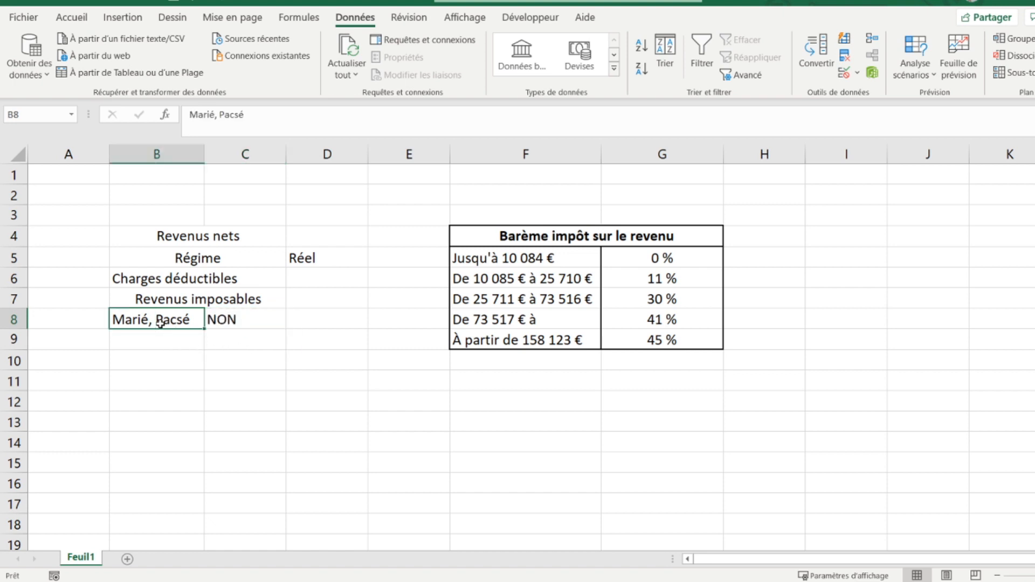
left_click(331, 319)
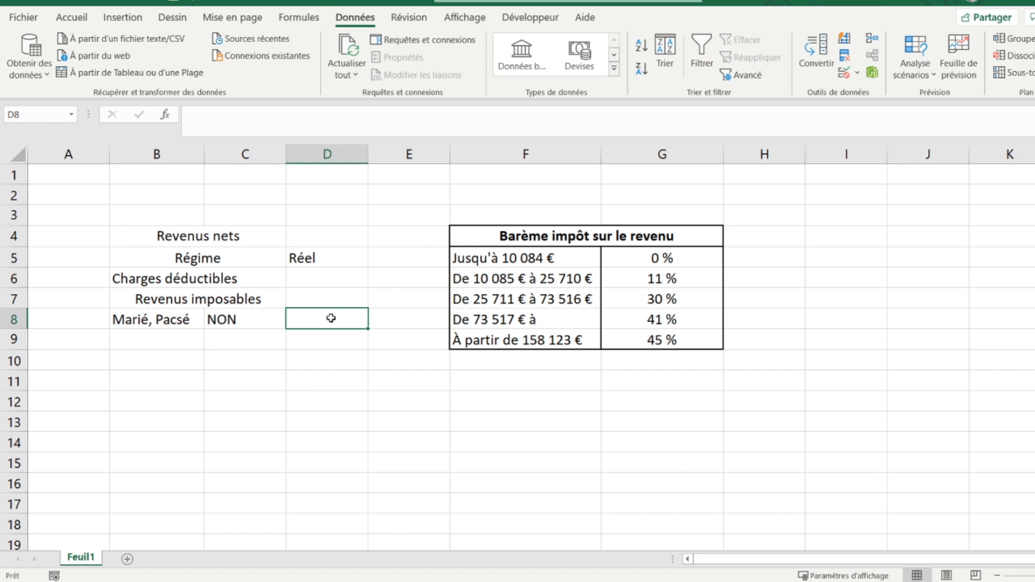
left_click_drag(164, 324, 280, 343)
Enter the label "Nombre de part quotient familial" in cell B8
left_click(178, 319)
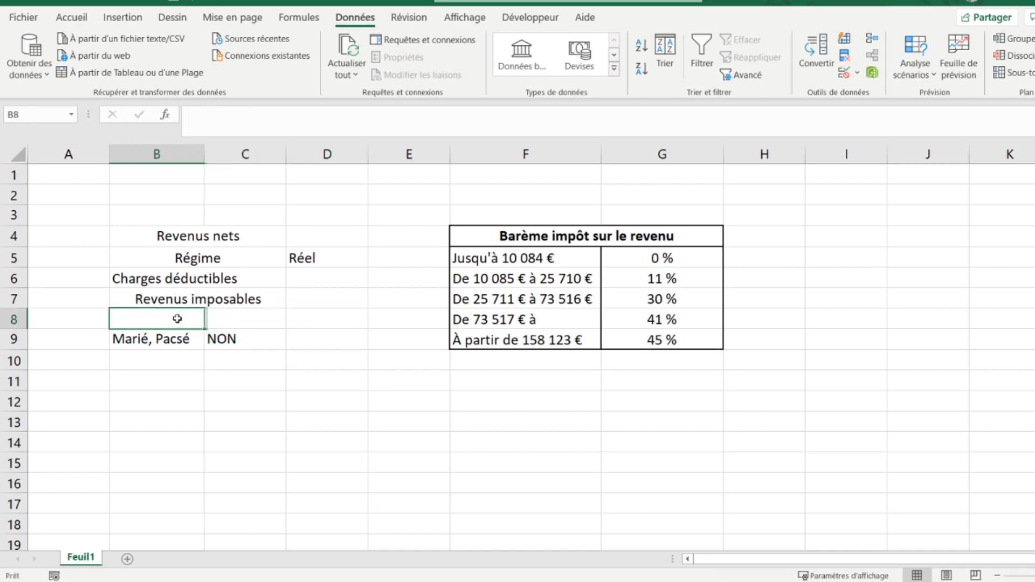
type("Nomb")
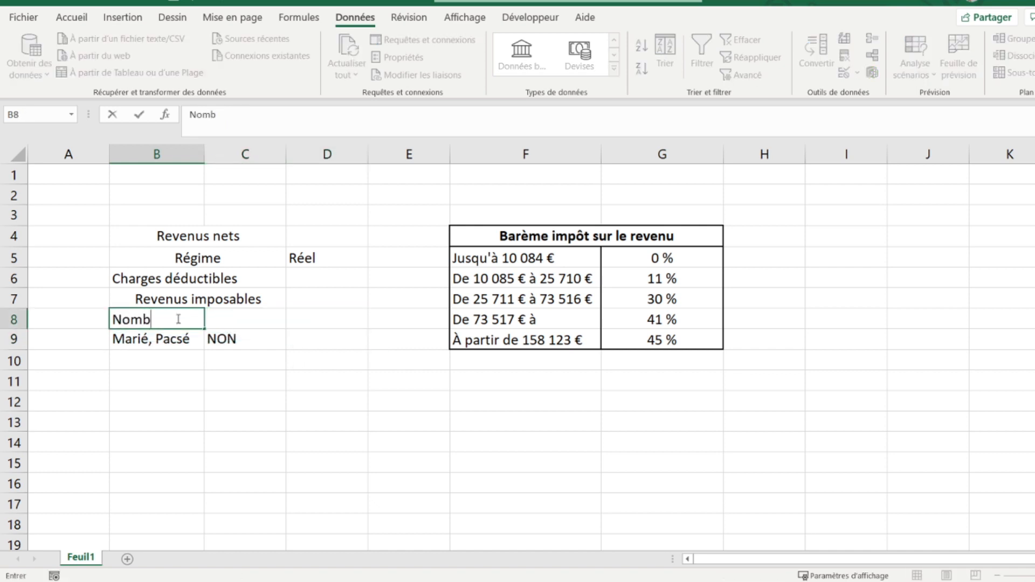
type("re de part")
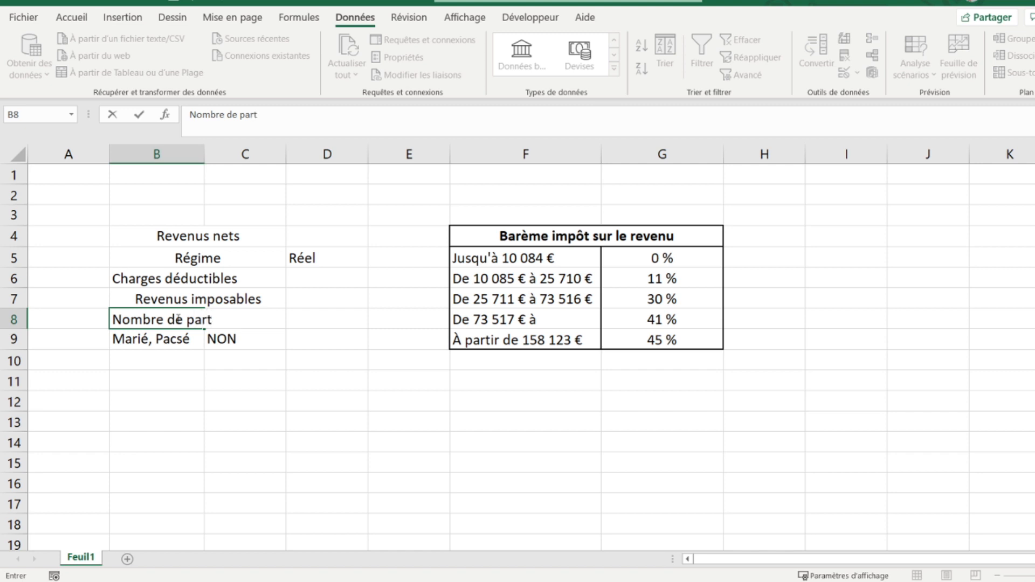
type(" quotient fam")
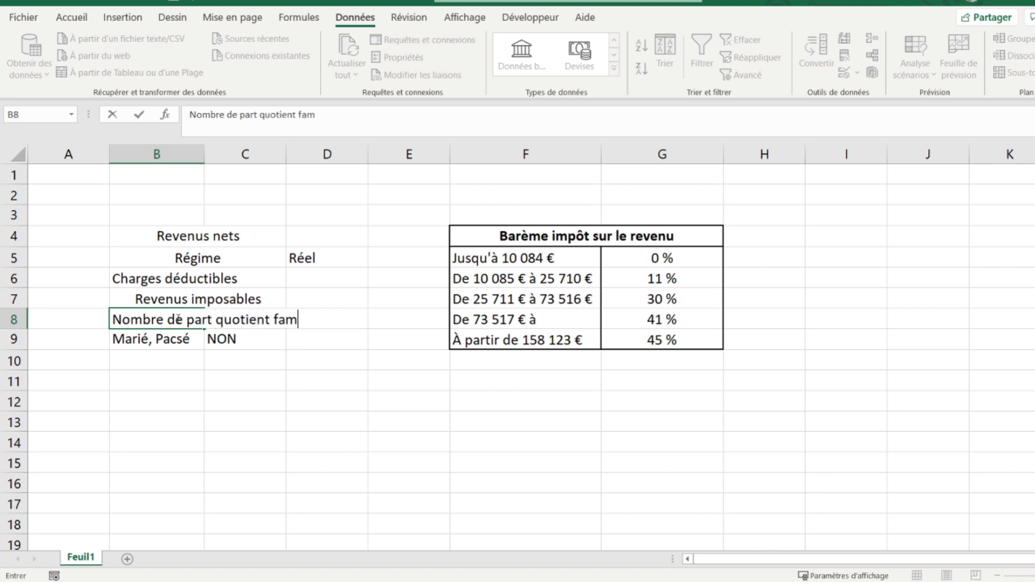
type("ilial")
key("Return")
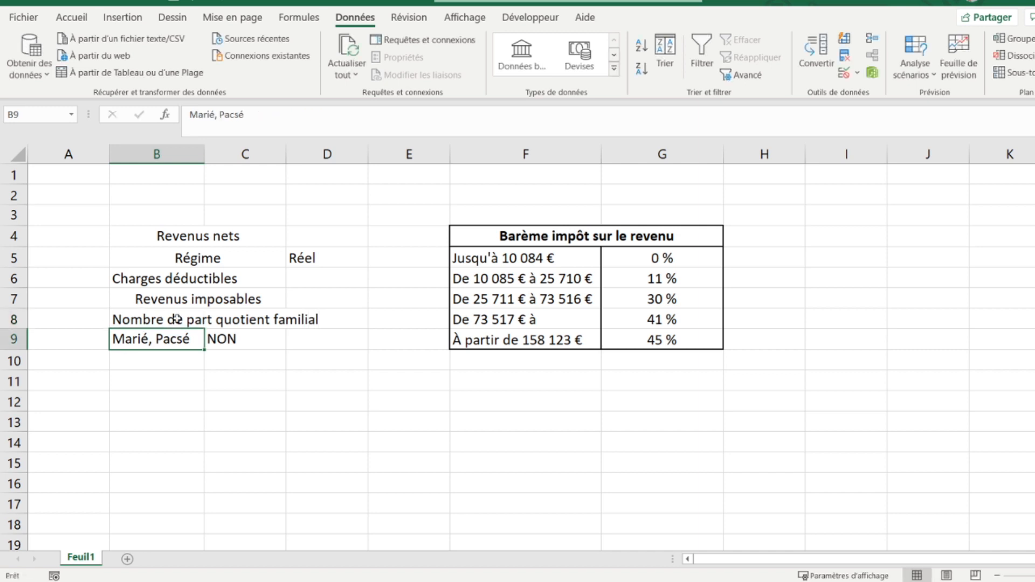
Merge and centre cells B8:D8 containing the "Nombre de part quotient familial" label
left_click(177, 318)
key("shift+Right")
key("shift+Right")
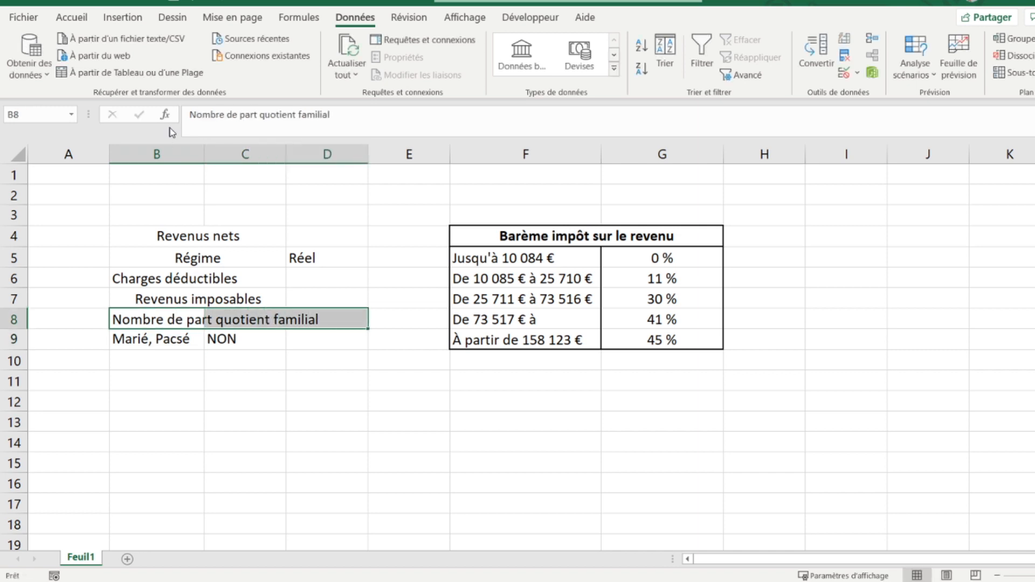
left_click(71, 16)
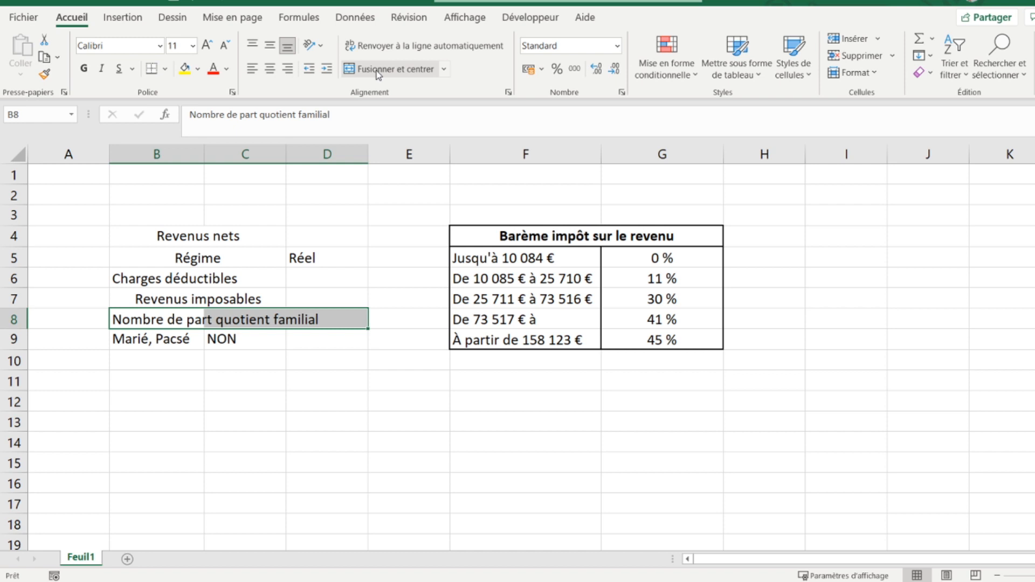
left_click(376, 70)
Enter the label "Nombre d'enfant" in cell B10 and widen column B to fit it
key("Down")
key("Down")
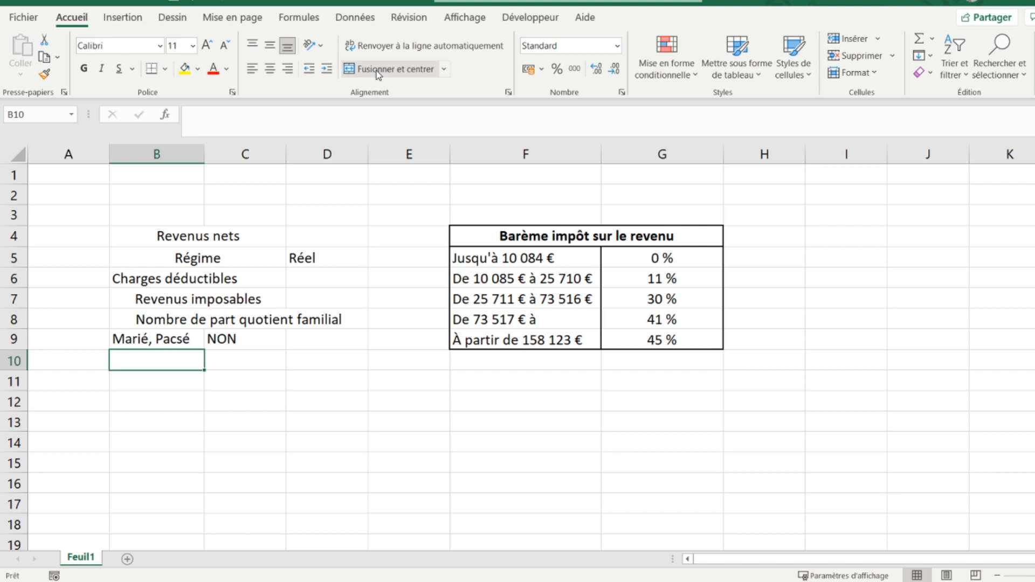
type("Nombre d")
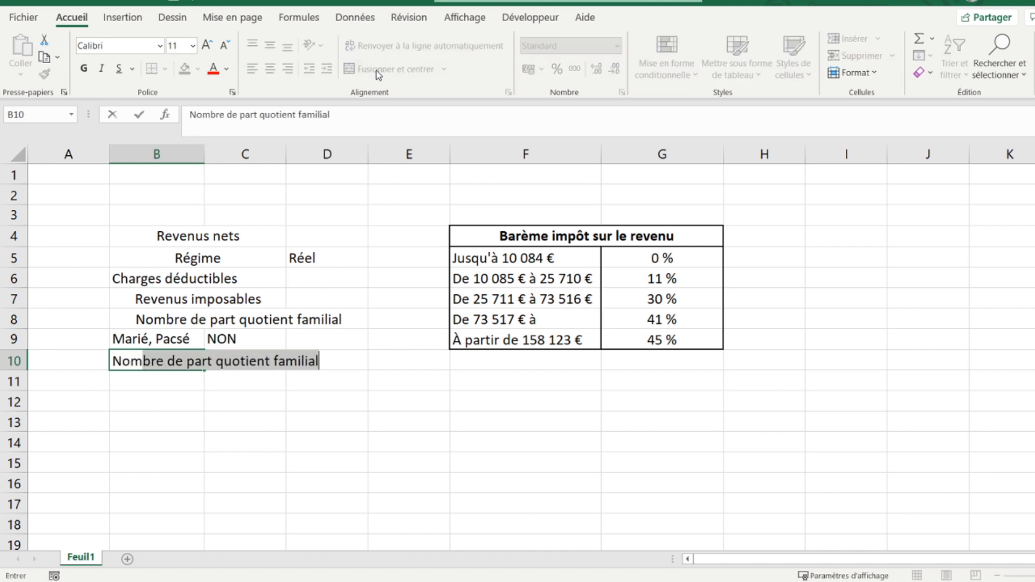
type("'enfant")
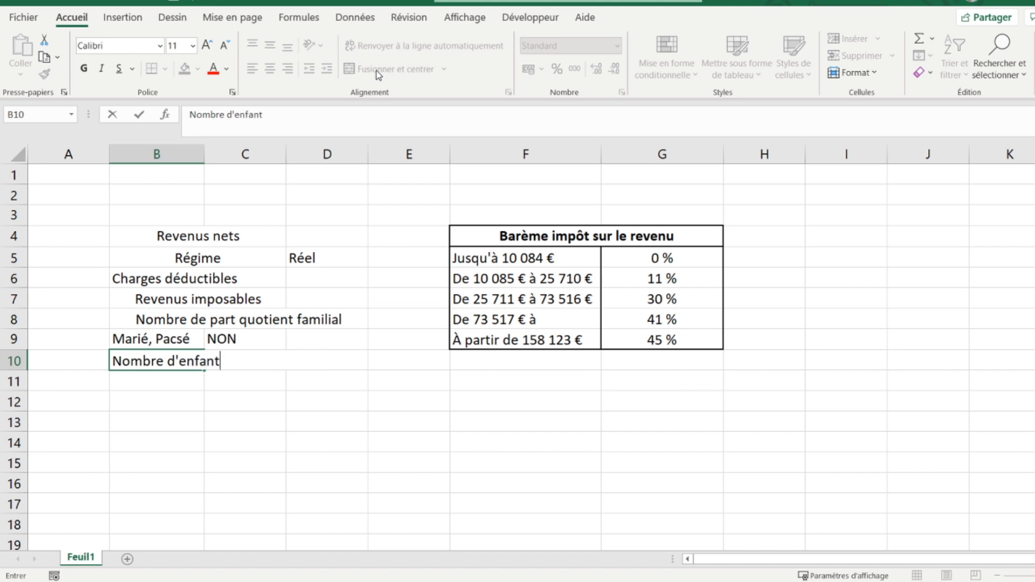
key("Return")
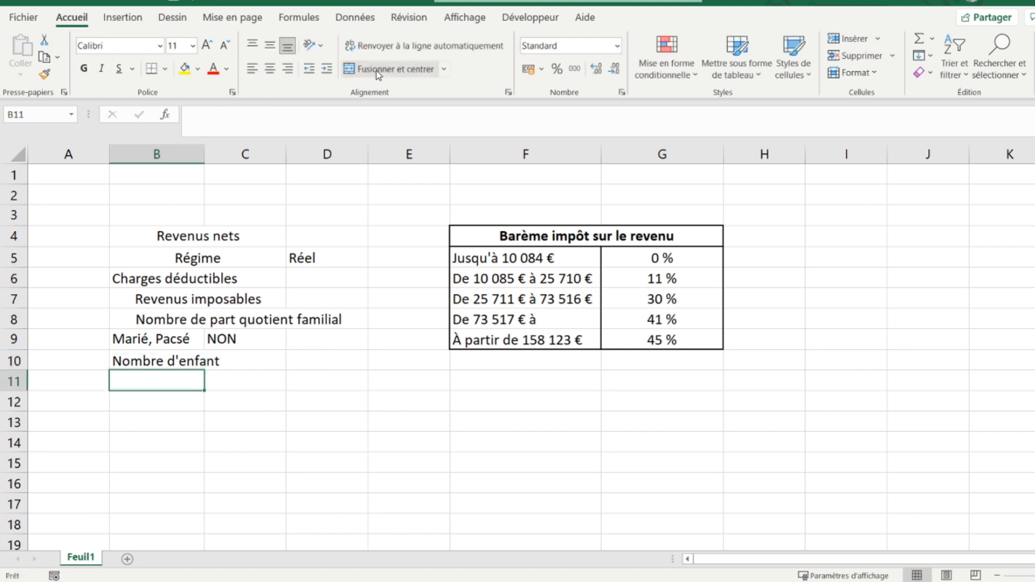
left_click_drag(205, 160, 234, 162)
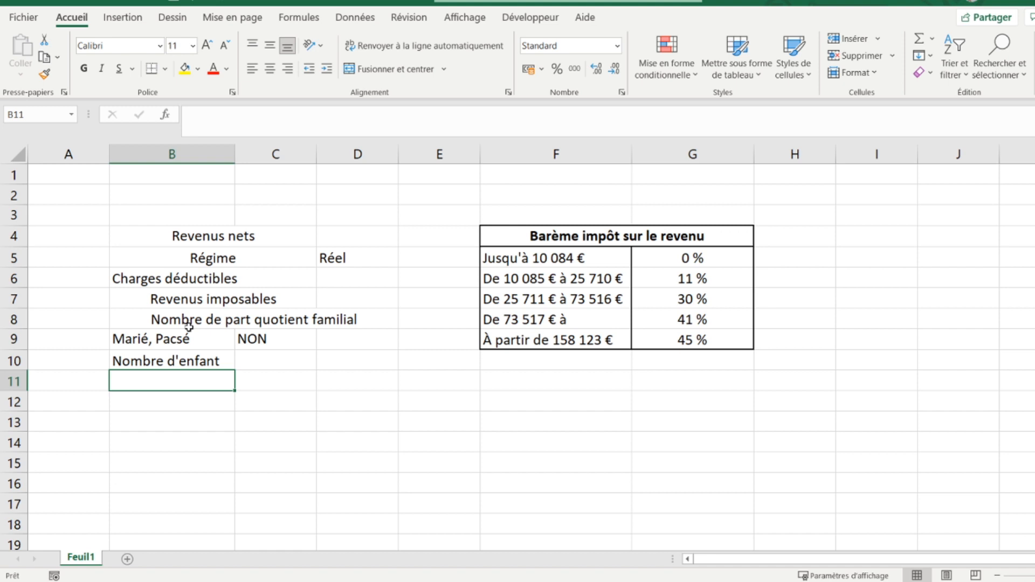
Enter the labels "Total de part" in cell B11 and "Quotient familial" in cell B12
type("Total de part")
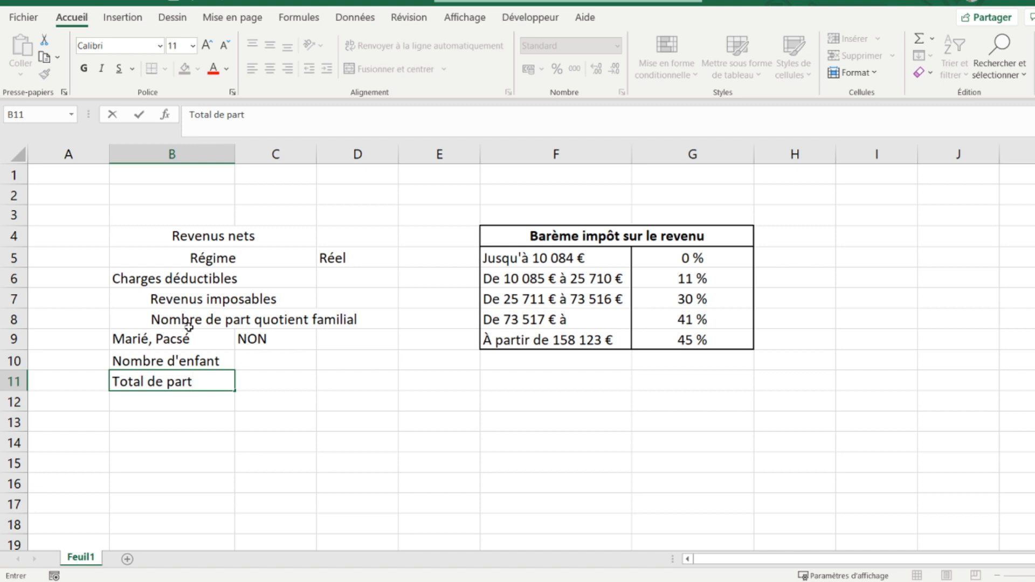
key("Return")
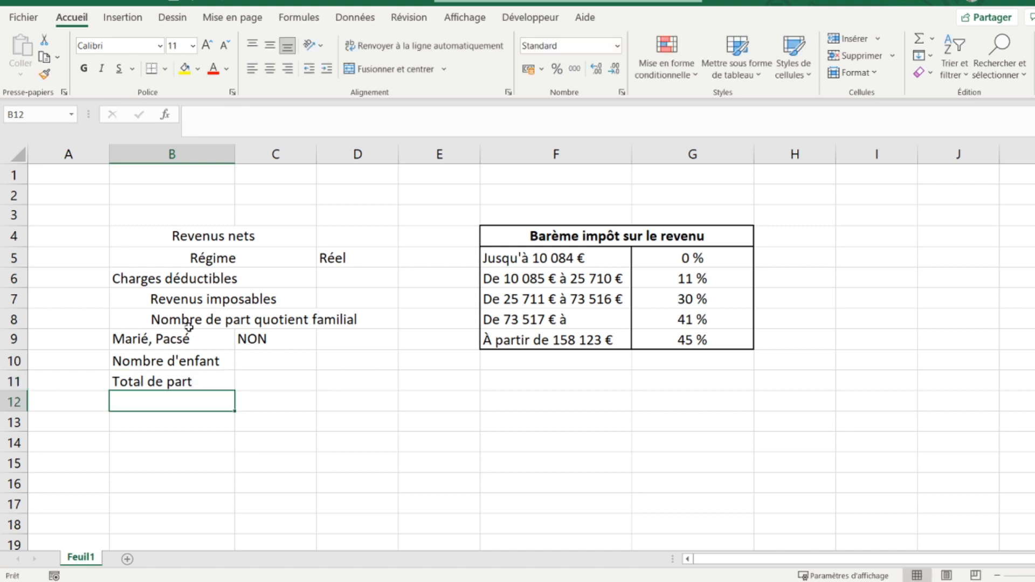
type("Qu")
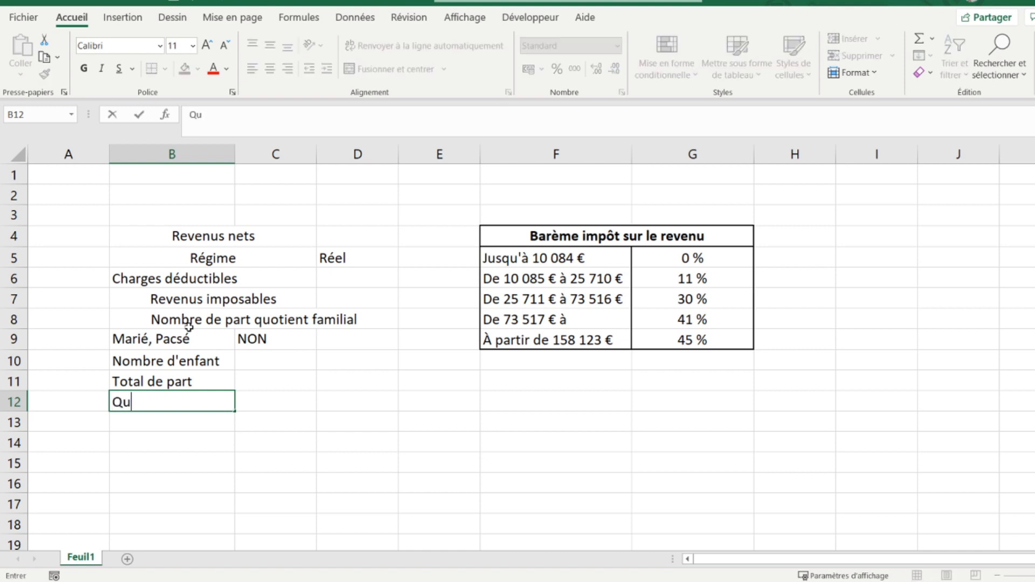
type("otient familial")
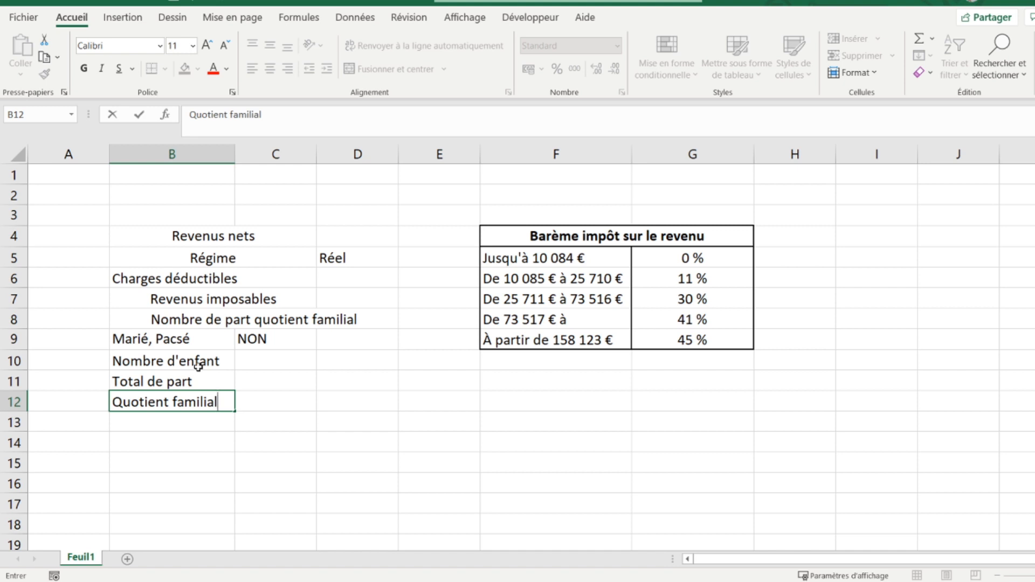
key("Return")
Enter the label "Impôt à payer" in cell B14, leaving row 13 empty
key("Return")
type("Impo")
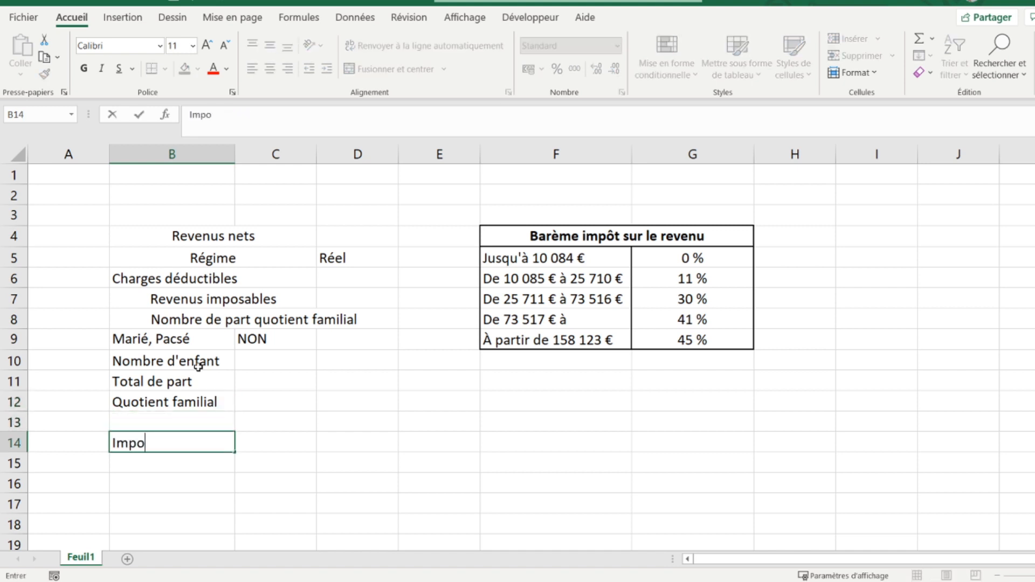
key("BackSpace")
type("ôt à payer")
key("Return")
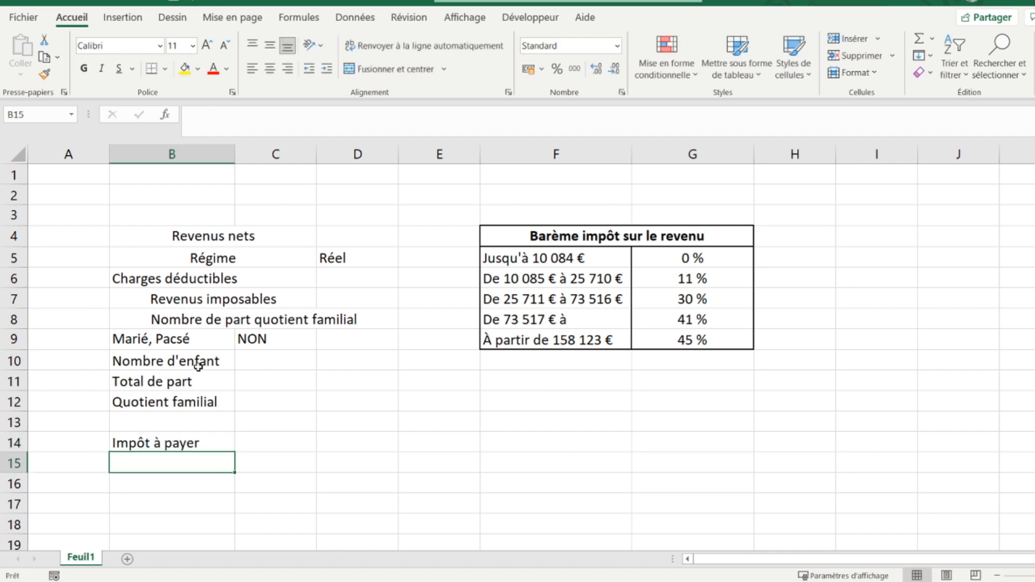
left_click(252, 362)
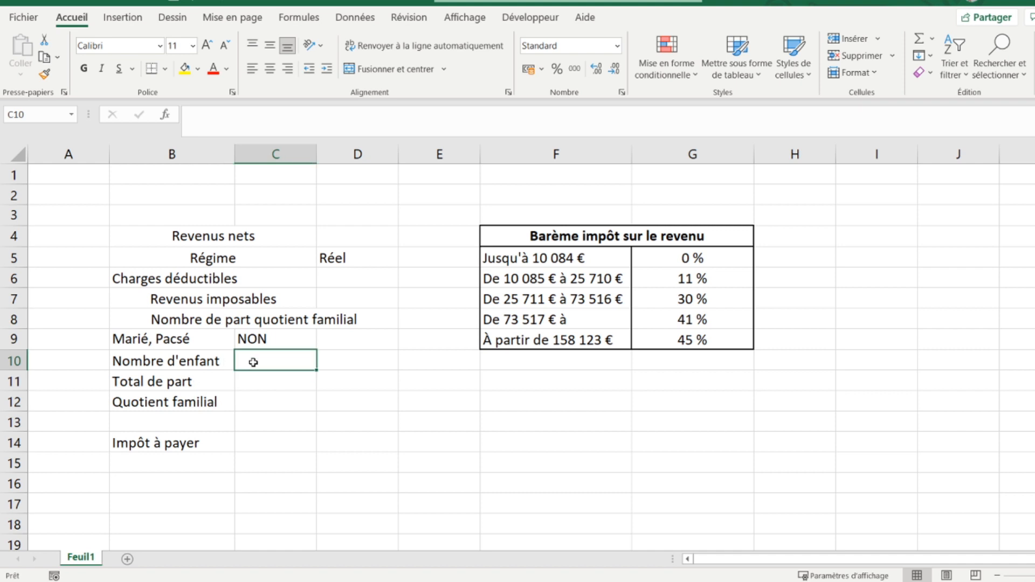
key("Right")
key("Right")
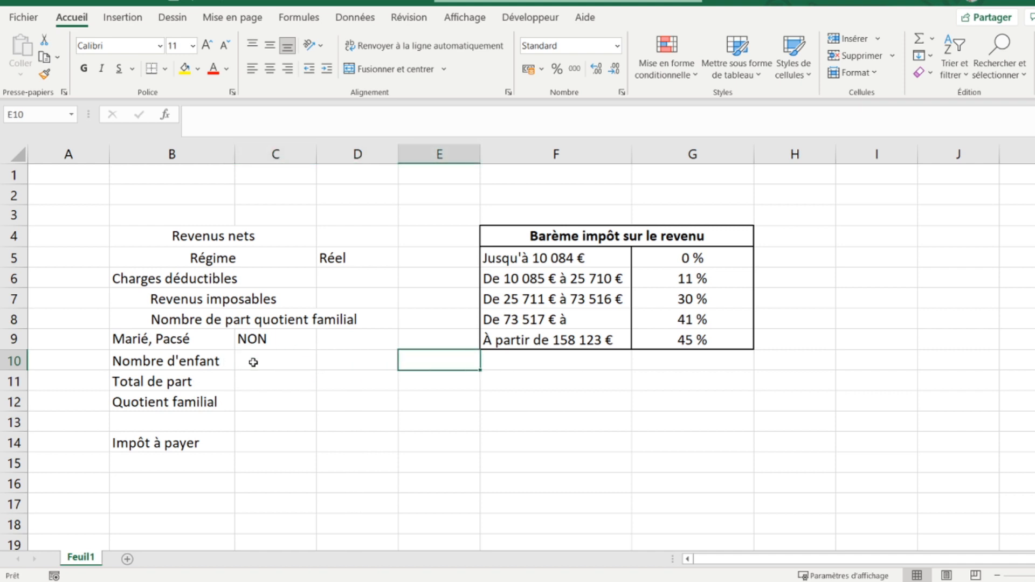
key("Left")
key("Left")
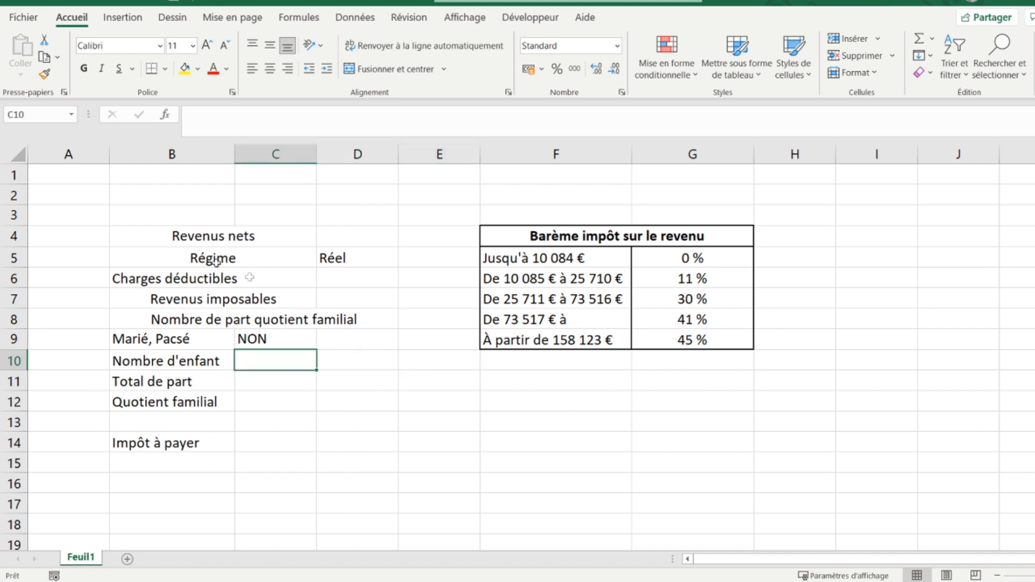
Apply all borders to the tax calculator table in cells B4:D12
left_click(163, 236)
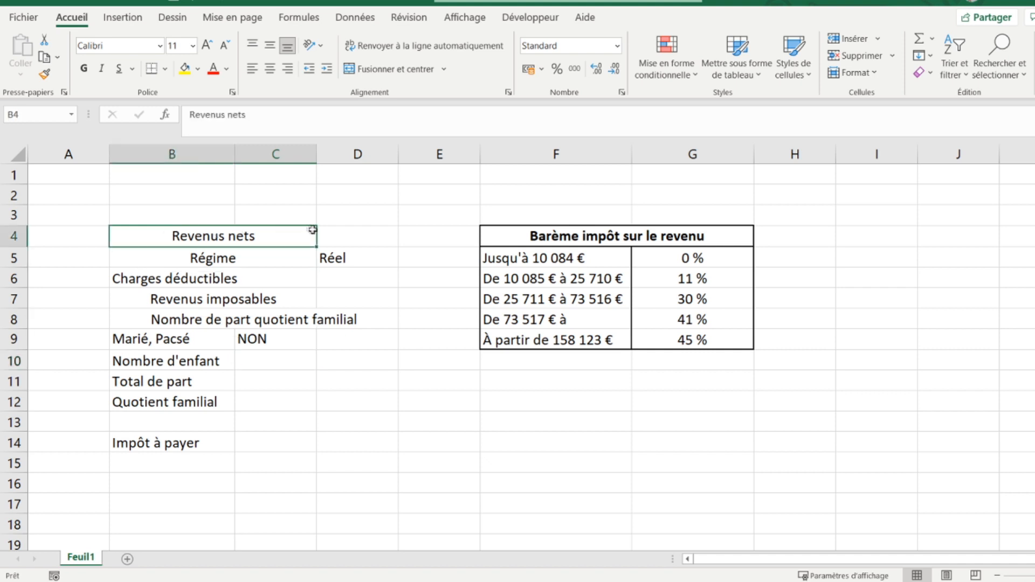
left_click_drag(314, 235, 321, 237)
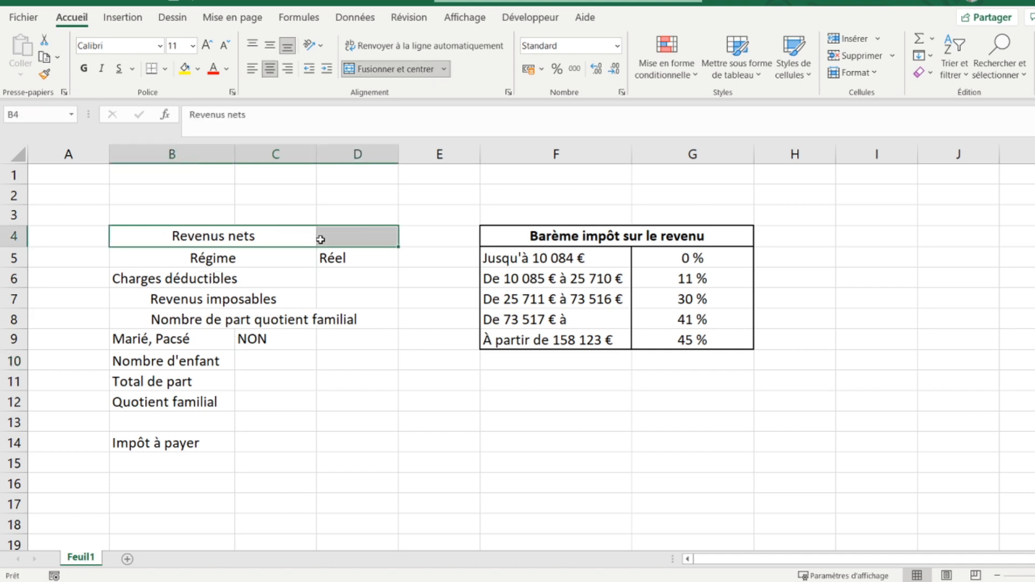
left_click(163, 70)
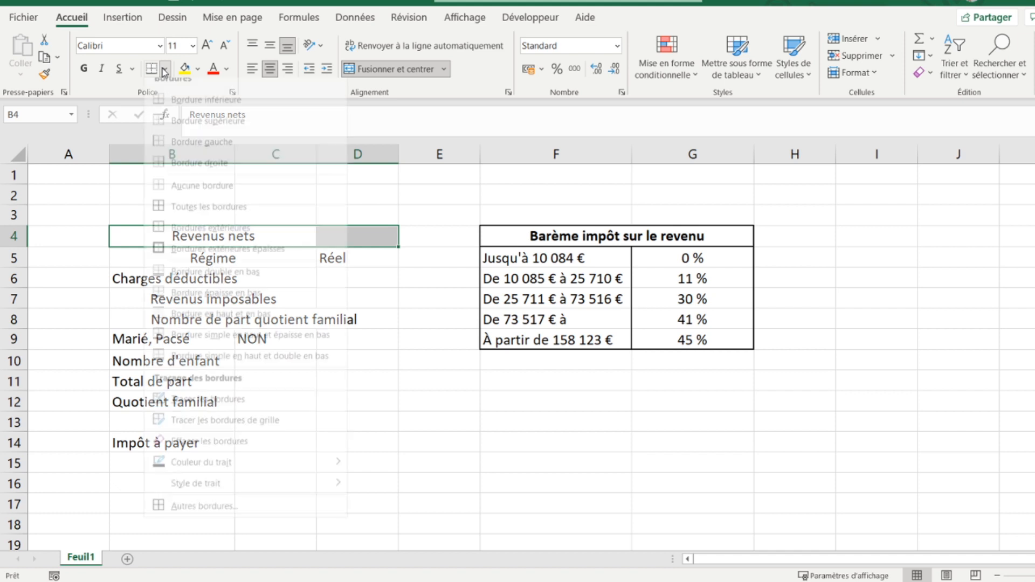
left_click(166, 218)
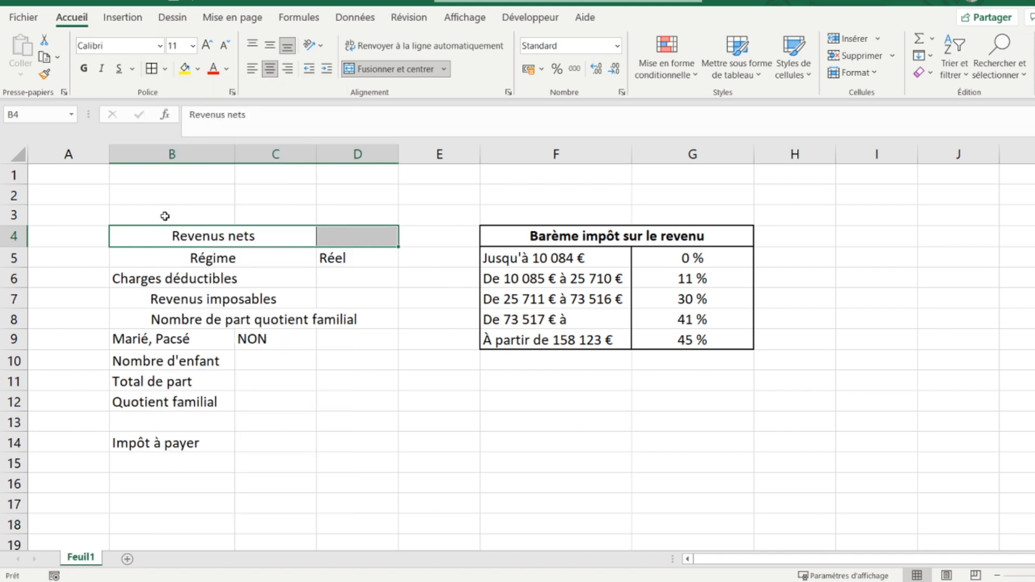
left_click_drag(147, 259, 307, 389)
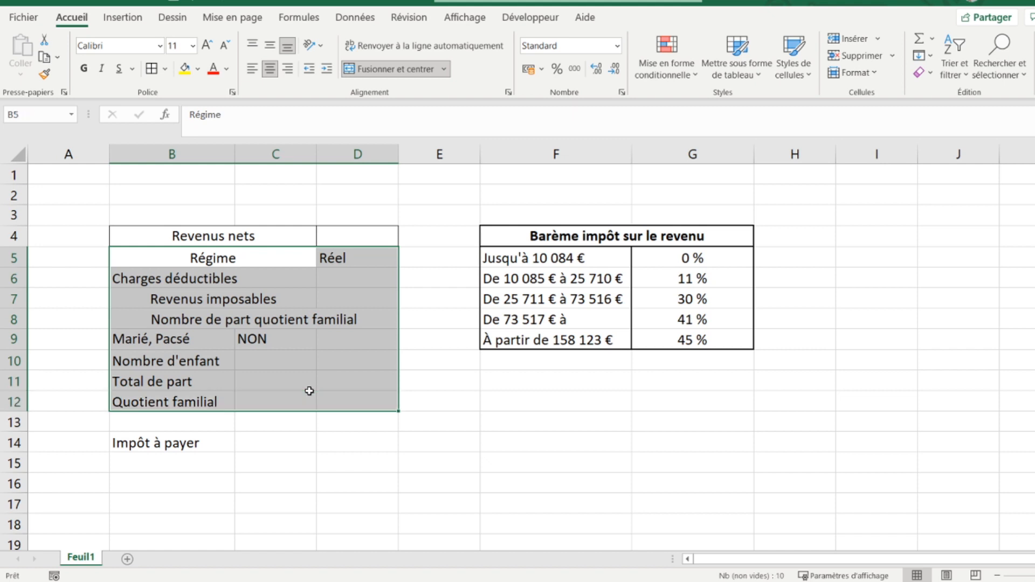
left_click(151, 68)
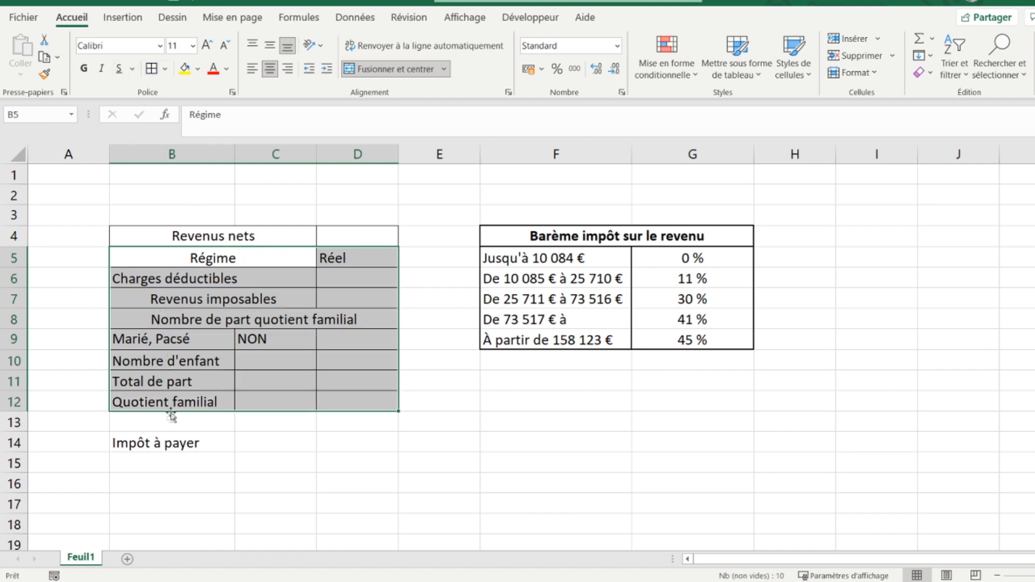
Merge and centre cells B14:C14 containing "Impôt à payer" and add borders to B14:D14
left_click_drag(169, 446, 250, 437)
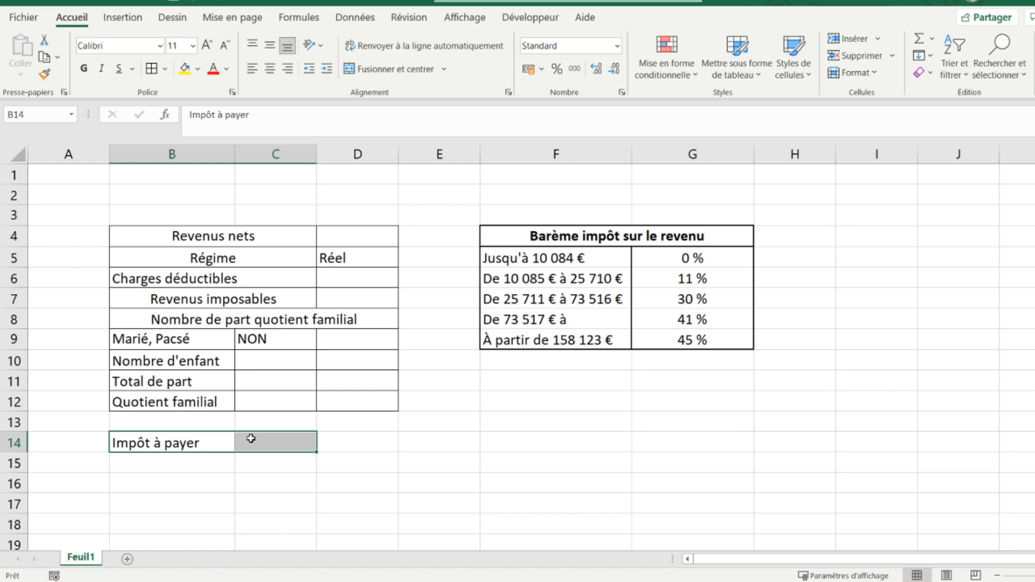
left_click(381, 70)
left_click(338, 445)
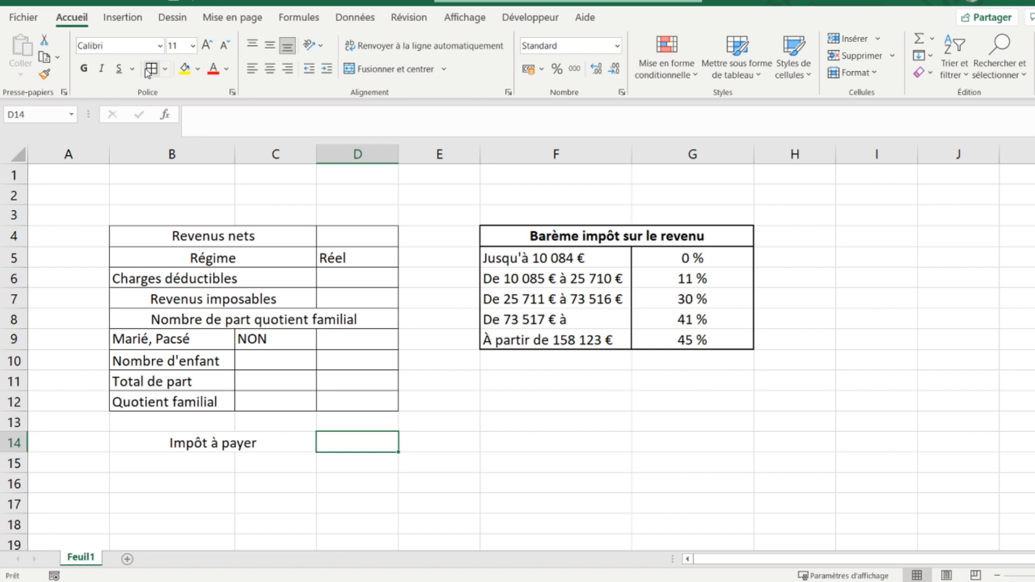
left_click(187, 445)
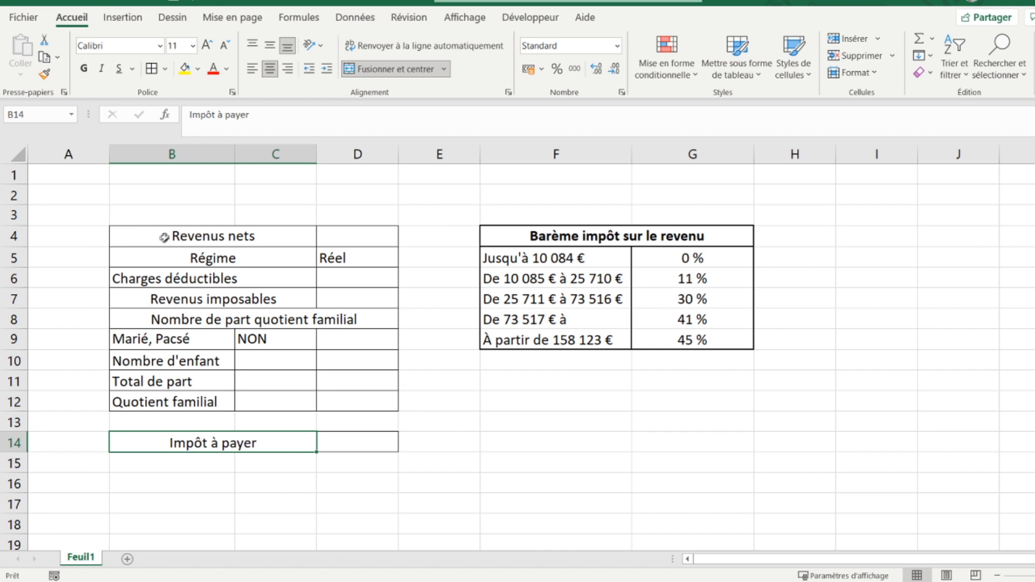
Align the contents of cells B4:D12 to the left horizontally and to the middle vertically
left_click_drag(169, 232, 162, 401)
left_click(272, 46)
left_click(270, 69)
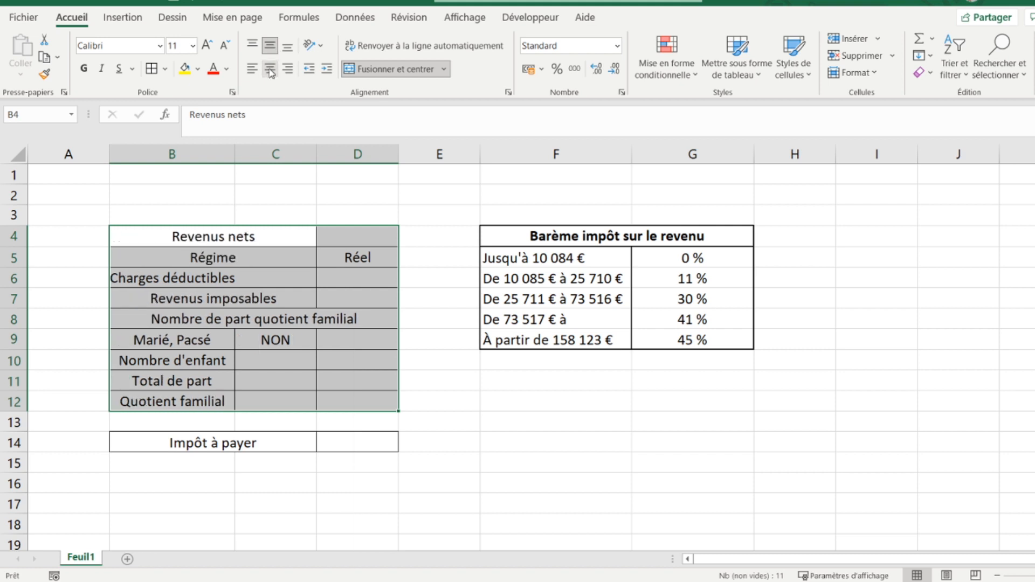
left_click(253, 69)
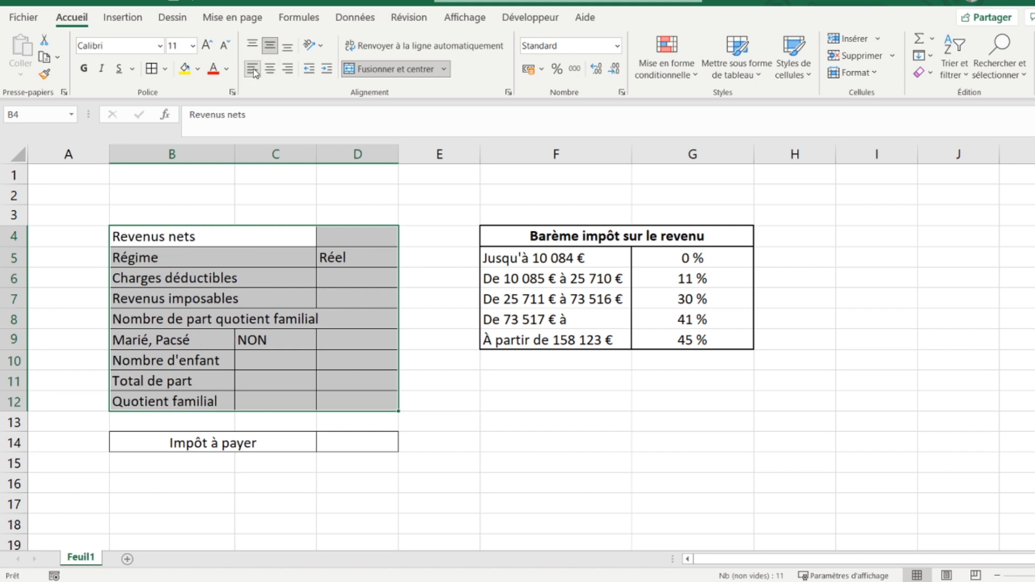
left_click(263, 321)
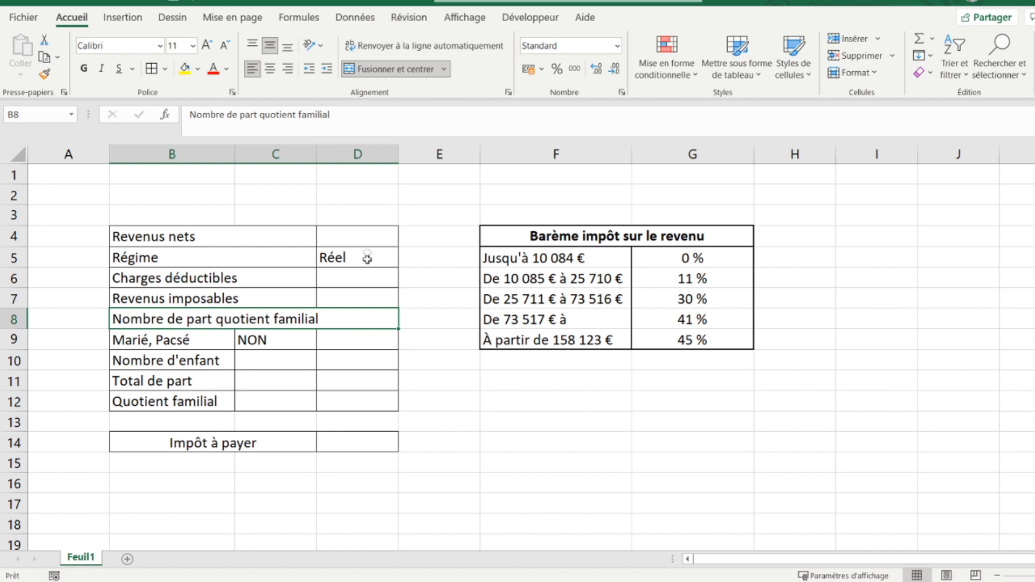
Fill the input cells D4 (Revenus nets) and D6 (Charges déductibles) with light green
left_click(359, 239)
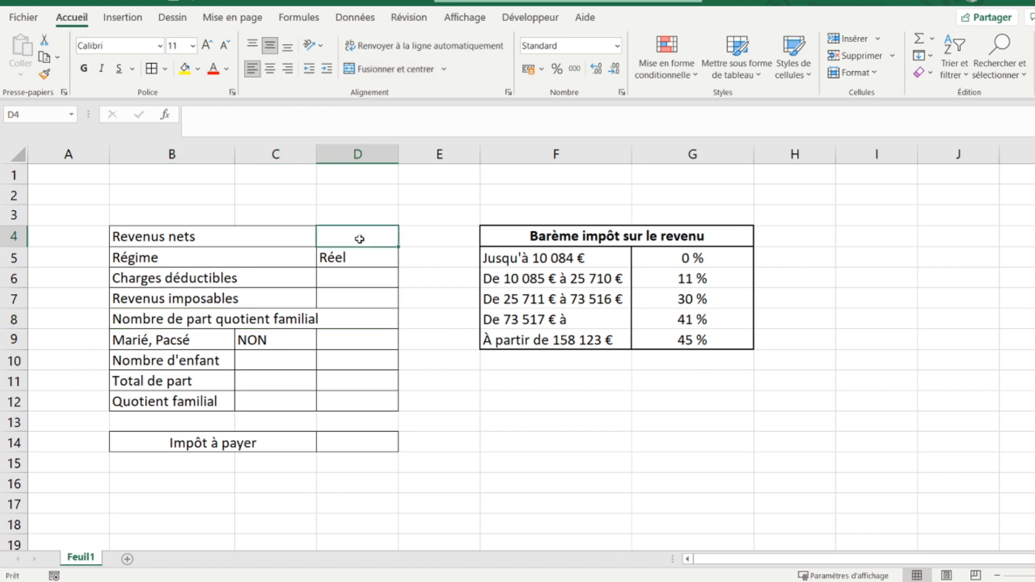
left_click(198, 69)
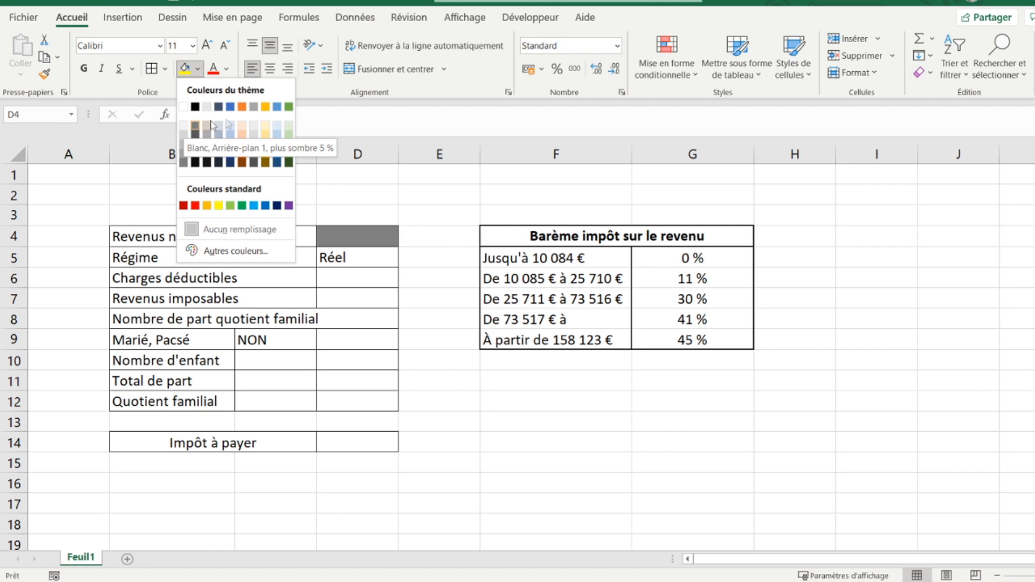
left_click(289, 128)
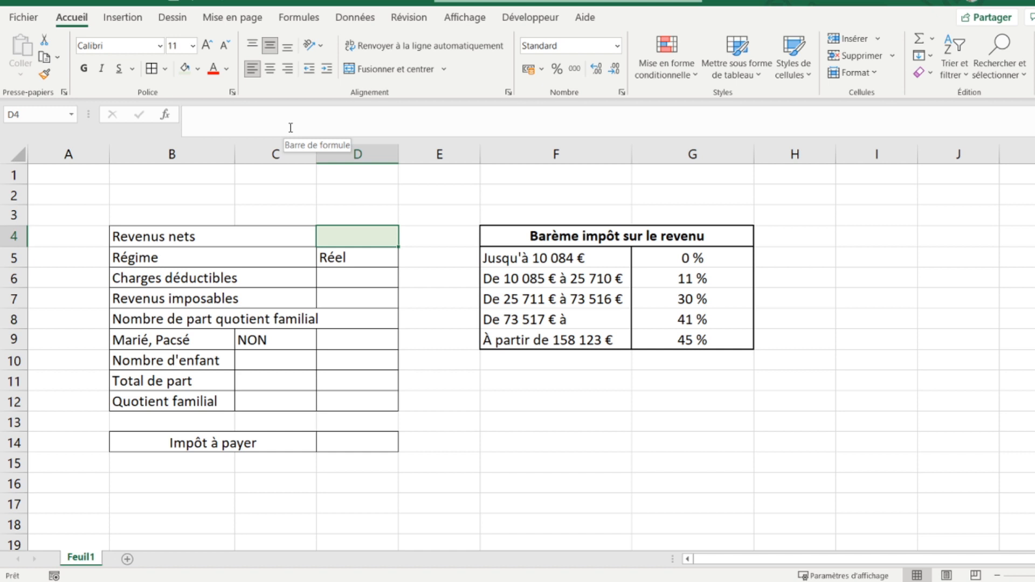
key("Down")
key("Down")
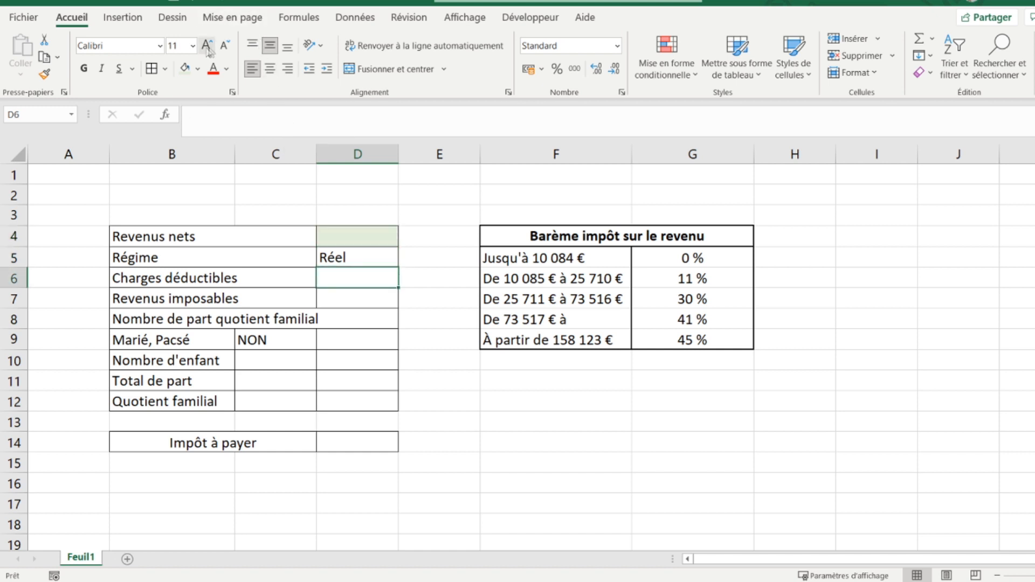
left_click(185, 68)
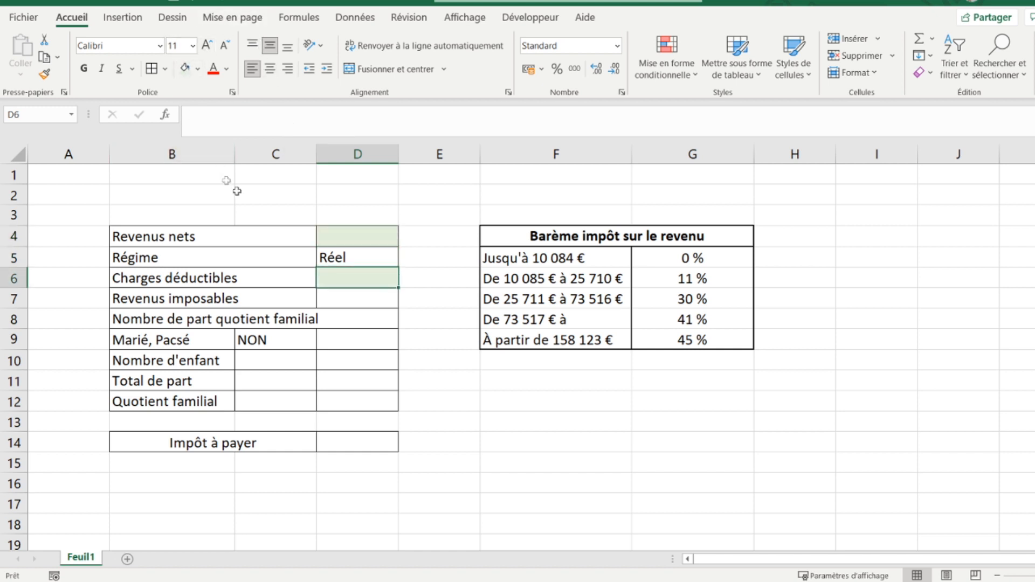
Enter the taxable income formula =SI(D5="Forfait";D4*0,9;D4-D6) in cell D7
left_click(366, 262)
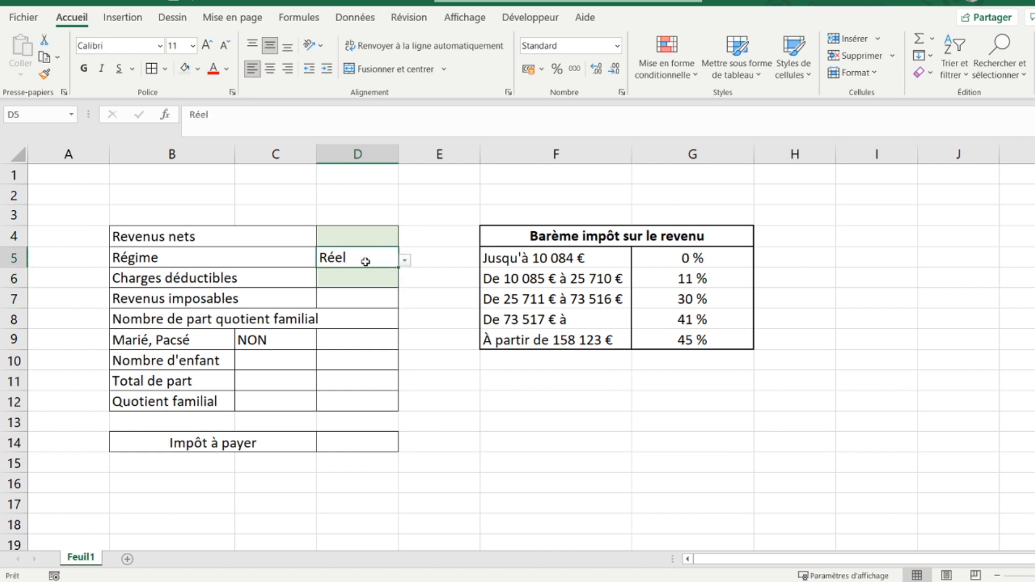
key("Return")
key("Return")
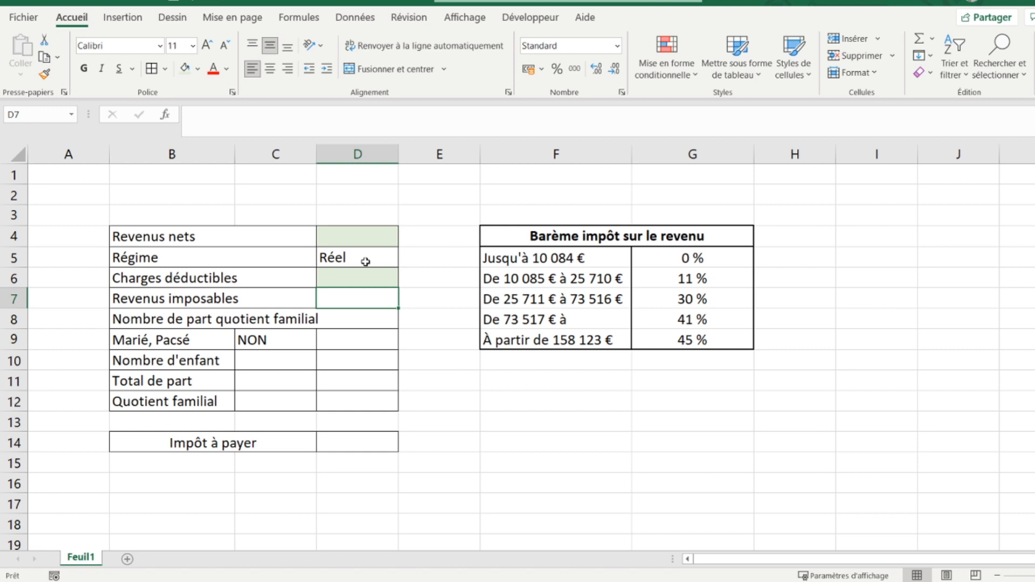
type("=si(")
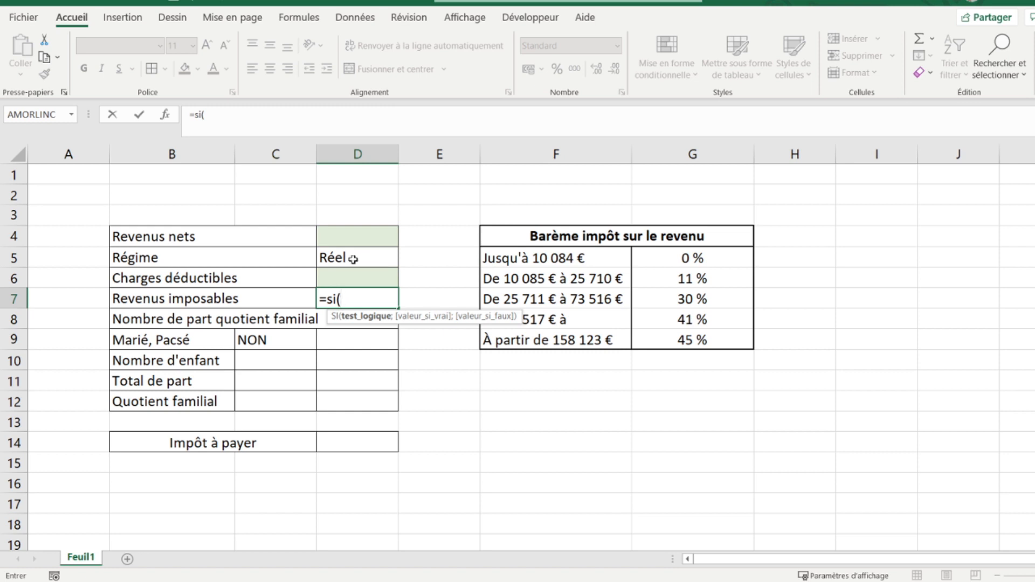
left_click(353, 259)
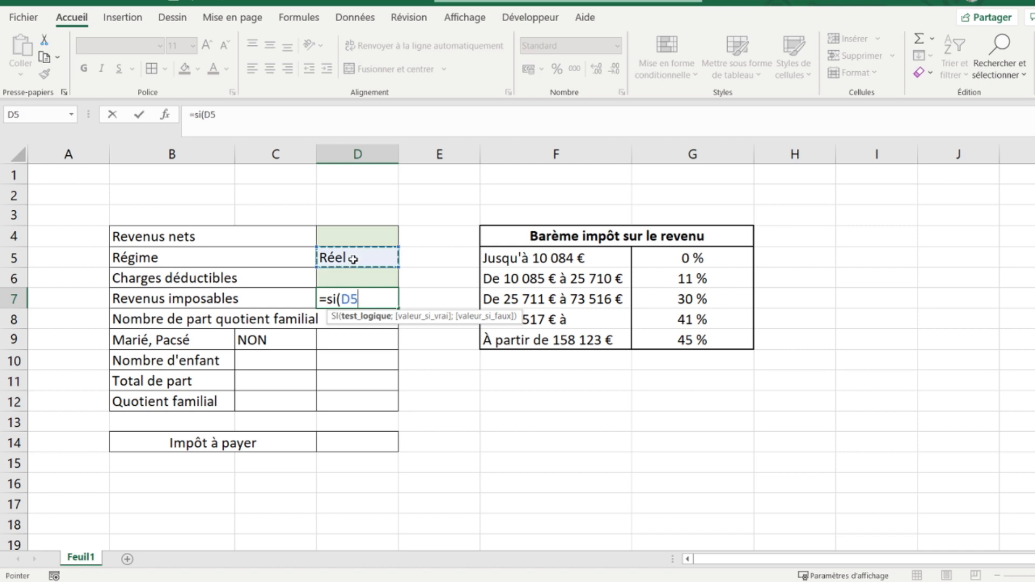
type("=")
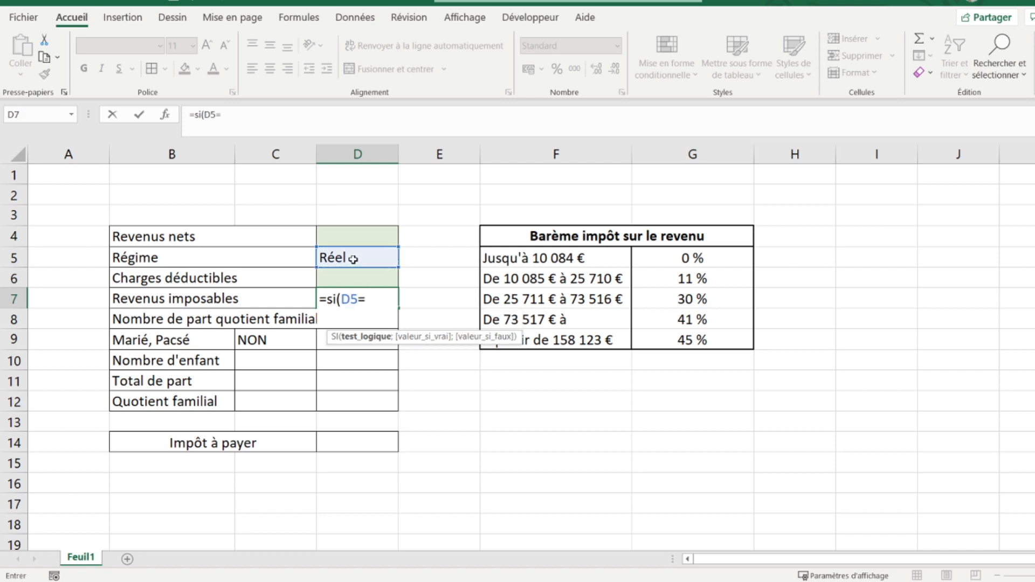
type("\"Forfait\";")
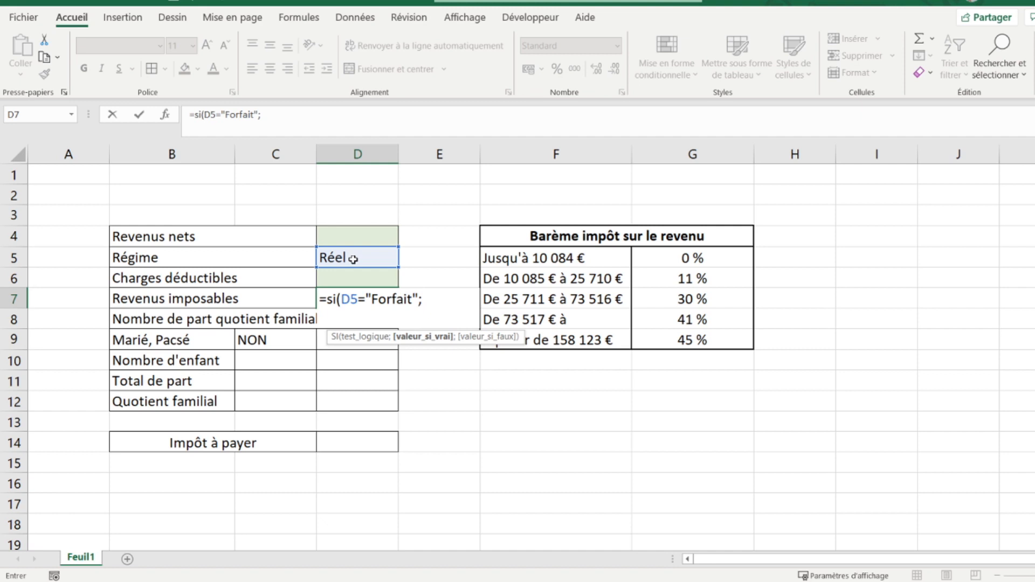
left_click(338, 234)
type("*")
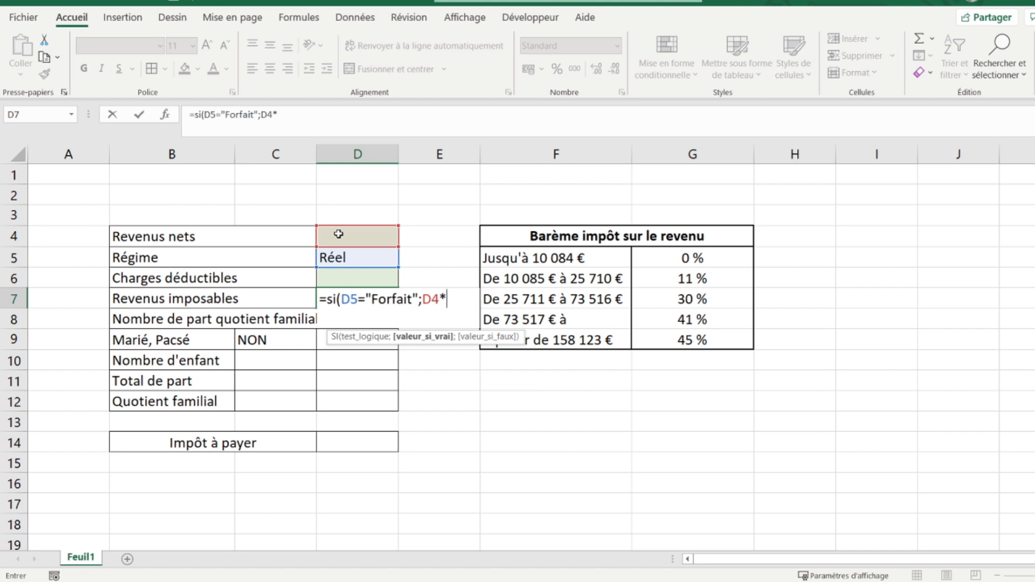
type("0,9")
type(";")
left_click(338, 234)
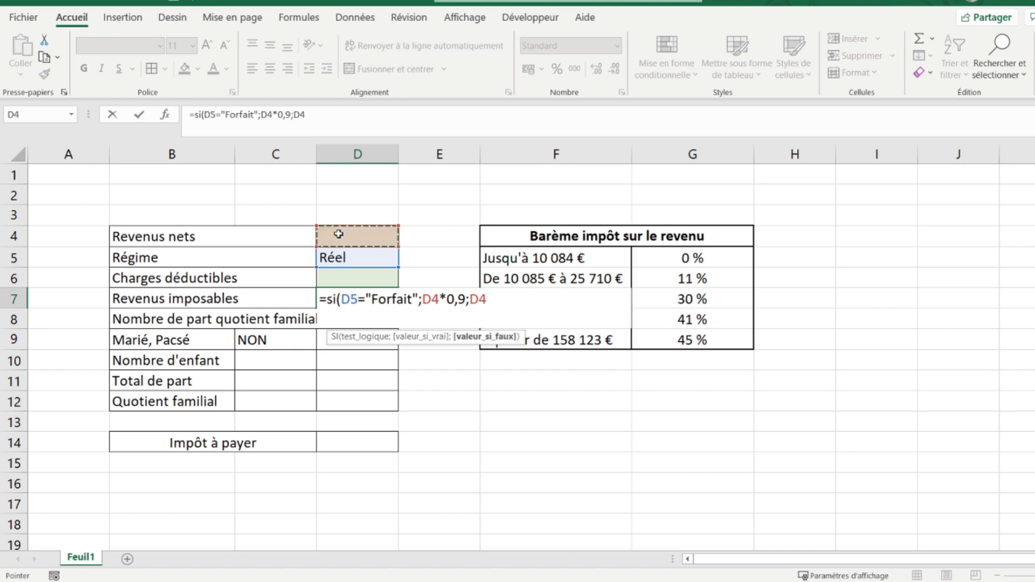
type("-")
left_click(341, 280)
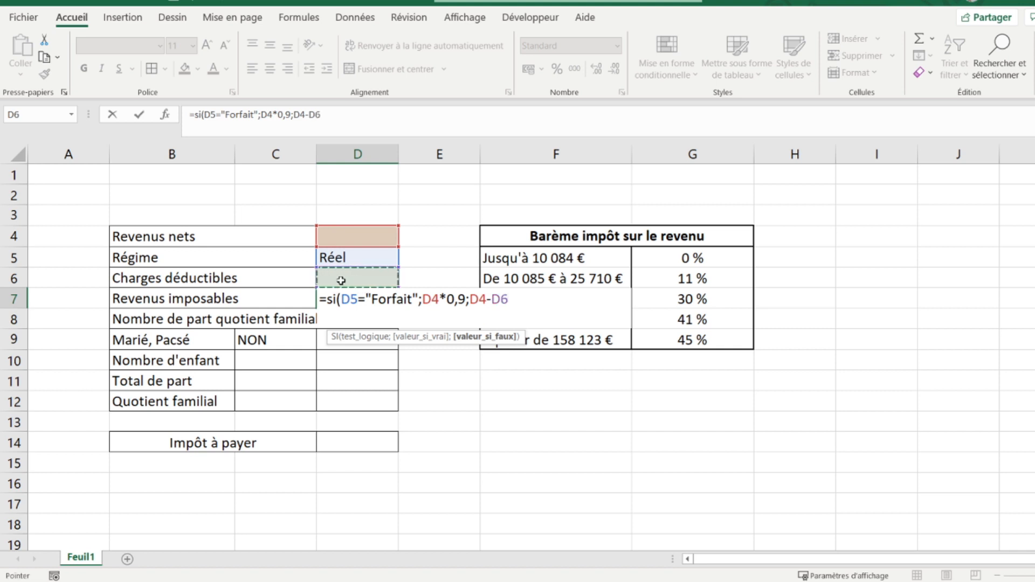
type(")")
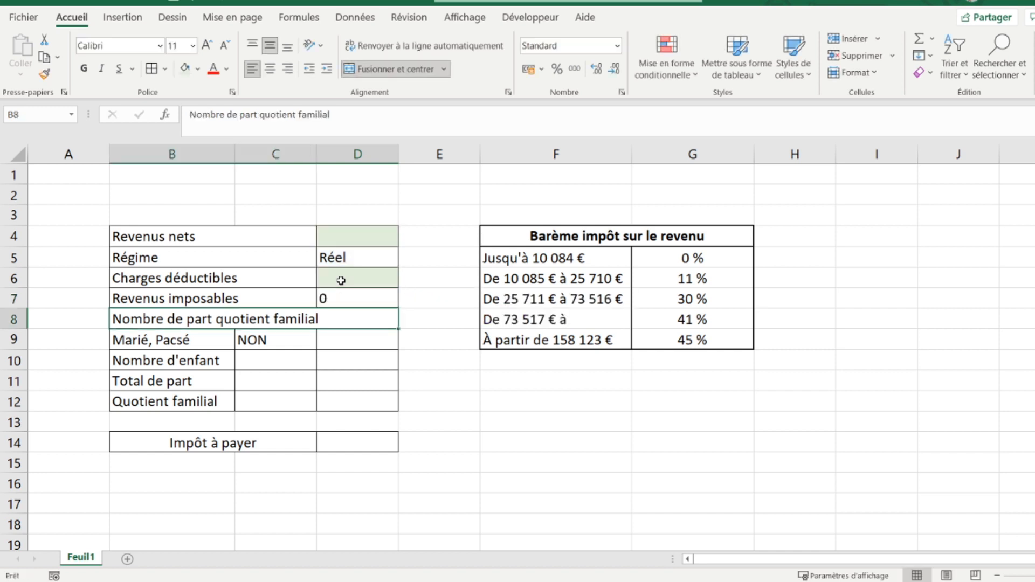
left_click(338, 295)
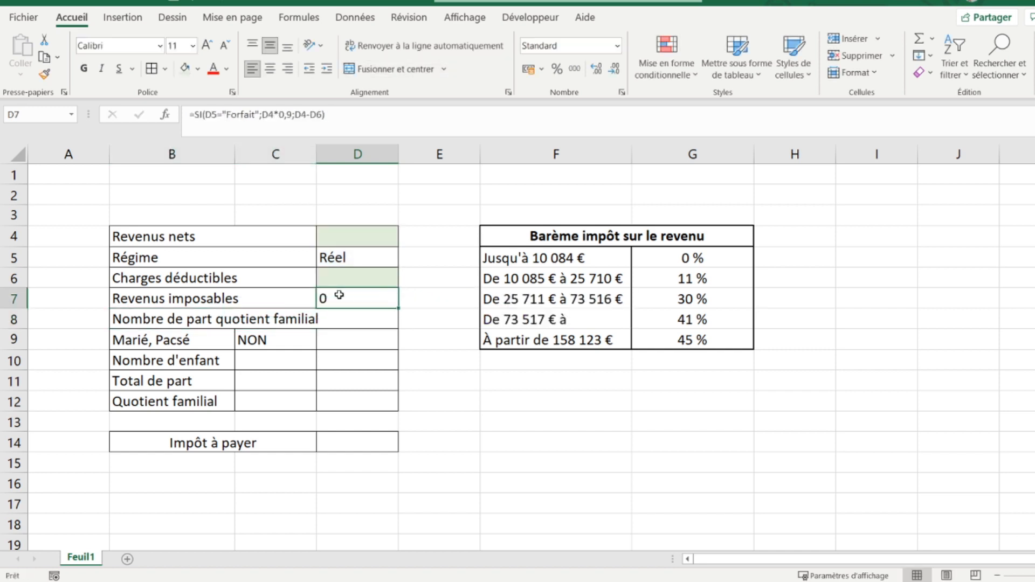
Enter the formula =SI(C9="OUI";2;1) in cell D9 to compute the shares for marital status
left_click(286, 314)
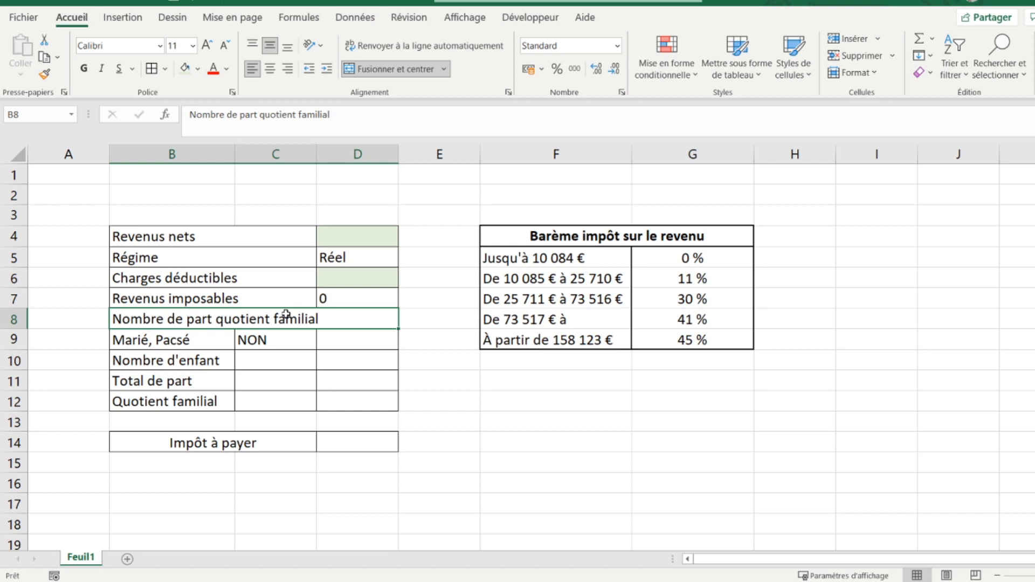
key("Down")
key("Right")
key("Right")
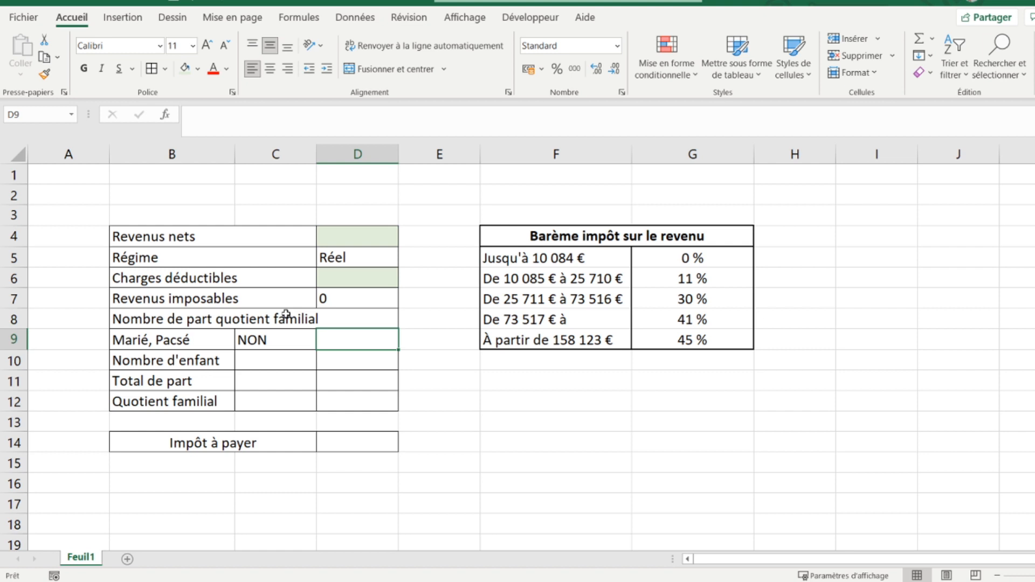
type("=si(")
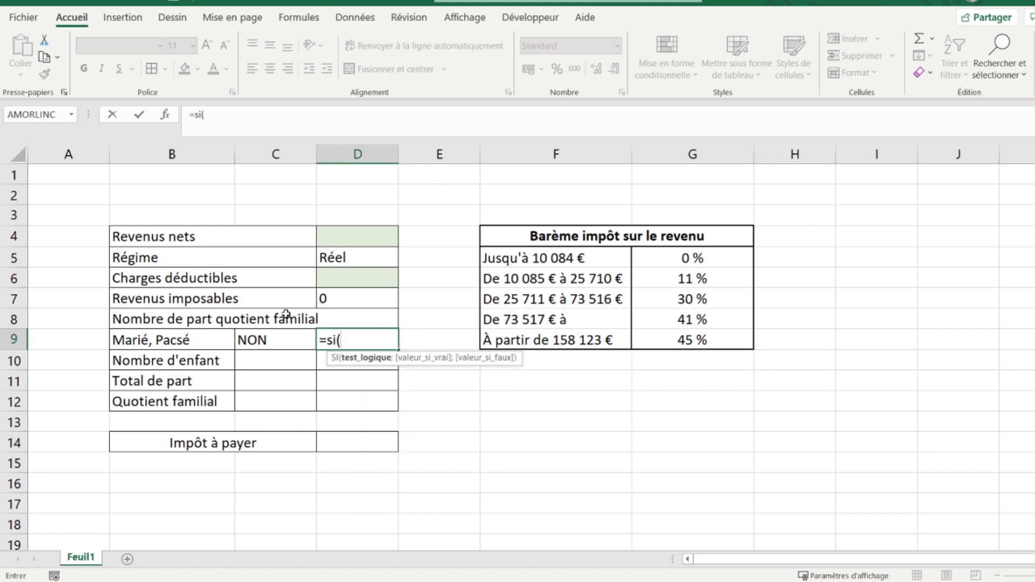
left_click(266, 338)
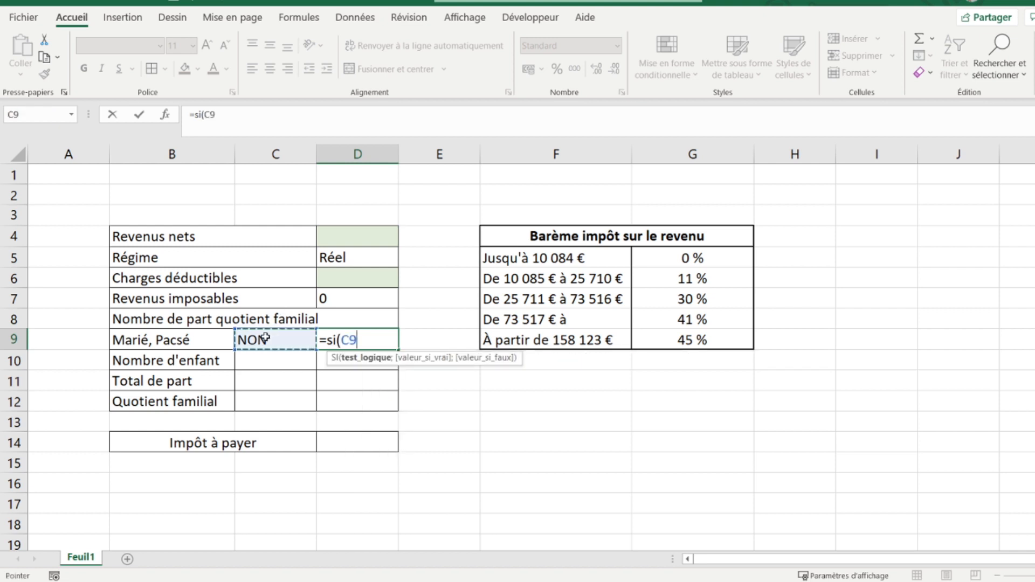
type("=\"OUI\";")
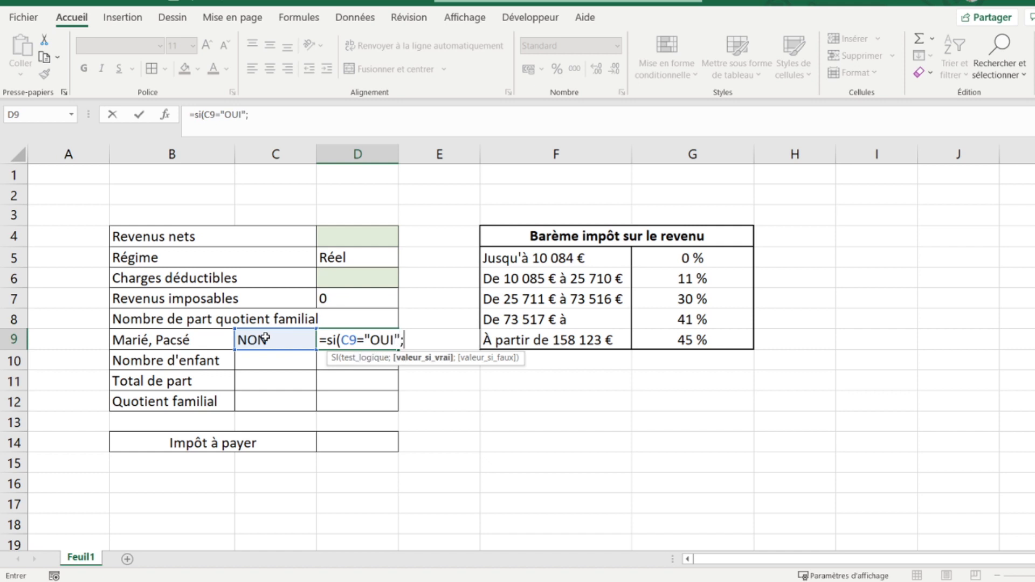
type("2;1)")
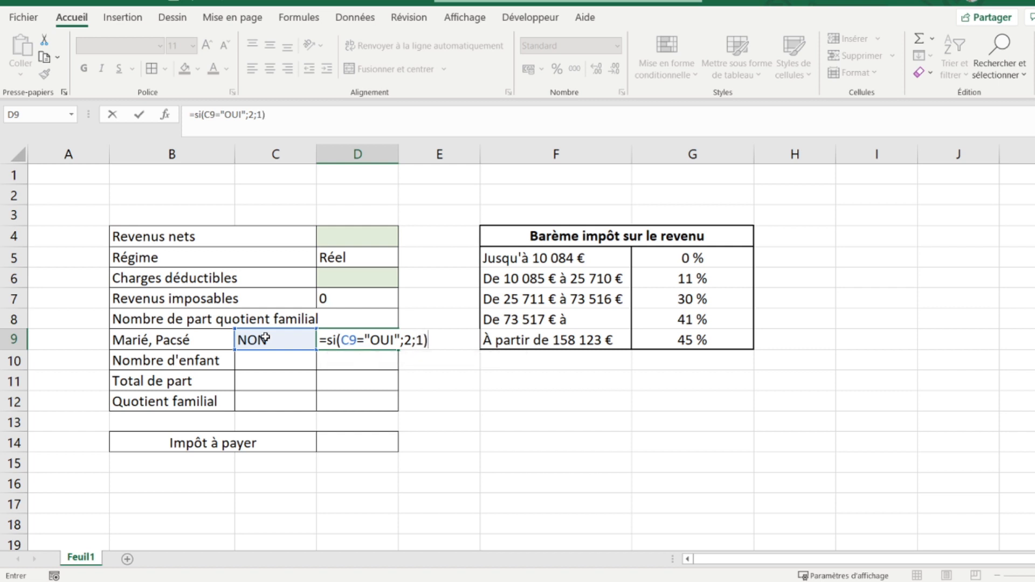
key("Return")
left_click(265, 338)
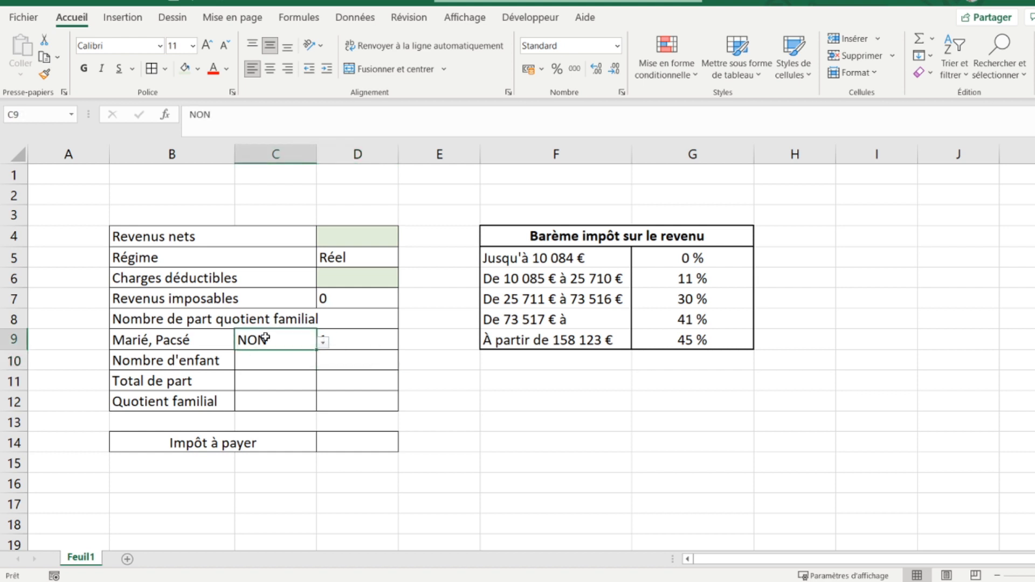
Test the marital-status shares by switching cell C9 (Marié, Pacsé) to OUI and back to NON
left_click(324, 343)
left_click(286, 358)
left_click(385, 378)
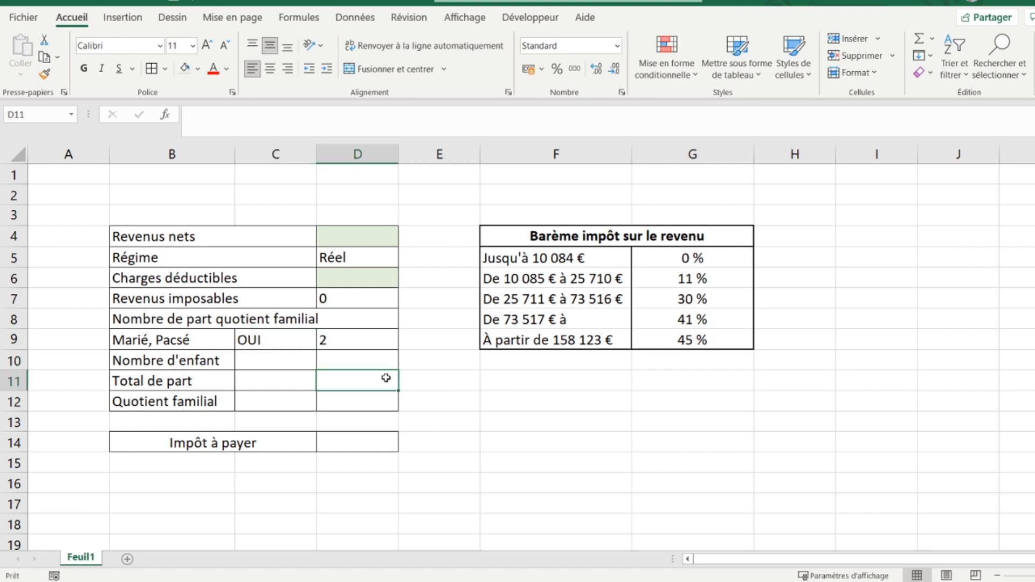
left_click(260, 340)
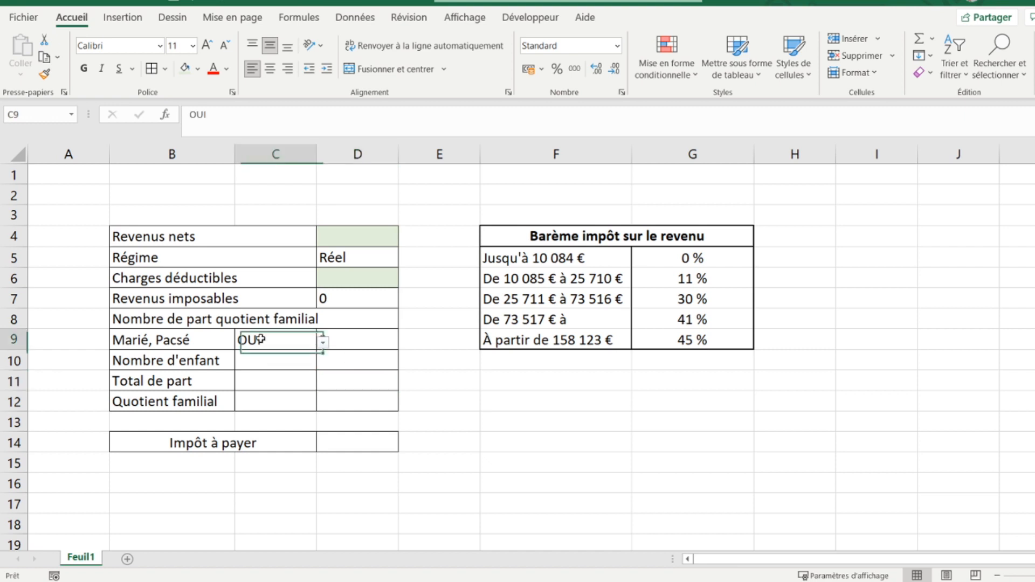
left_click(323, 342)
left_click(281, 371)
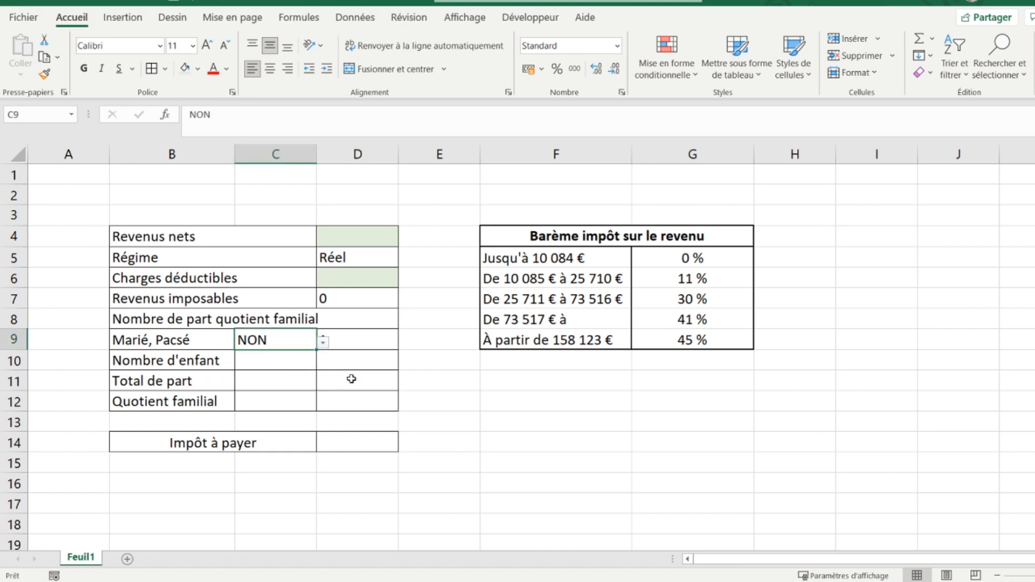
left_click(351, 379)
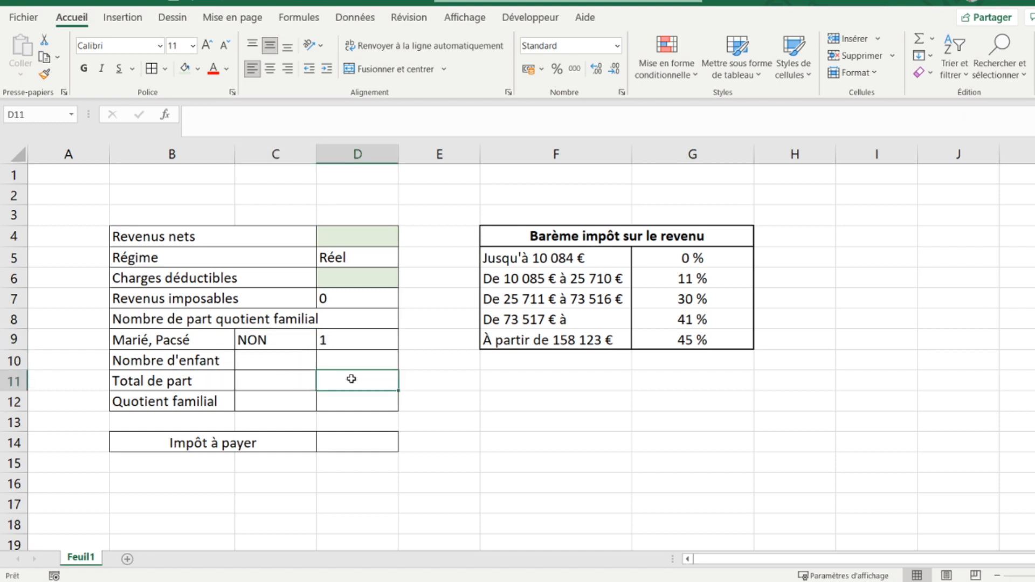
Fill the number-of-children input cell C10 with light green
left_click(278, 361)
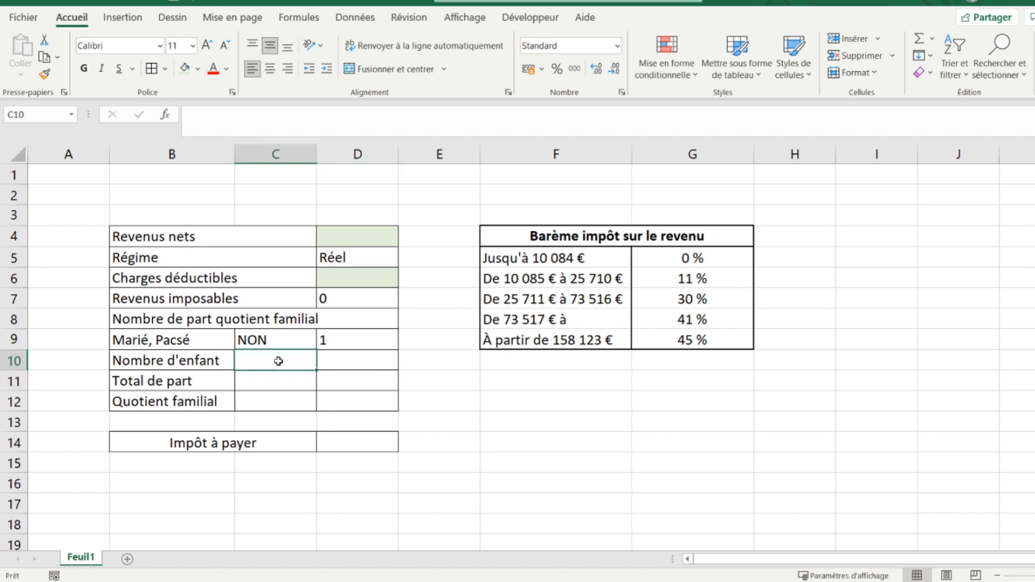
left_click(185, 69)
Enter the formula =SI(C10=0;0;SI(C10=1;0,5;C10-1)) in cell D10 to compute the shares for children
key("Right")
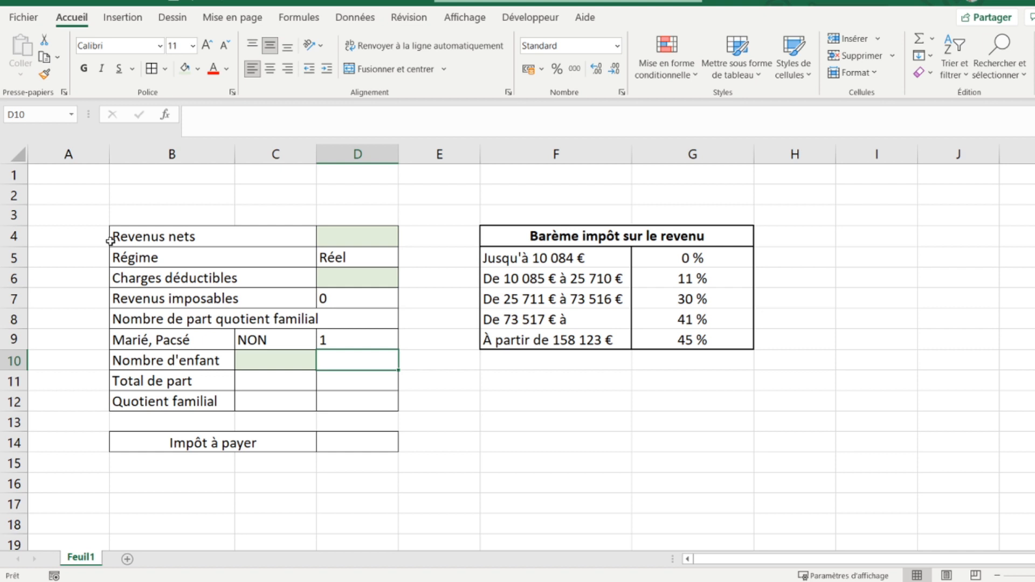
type("=")
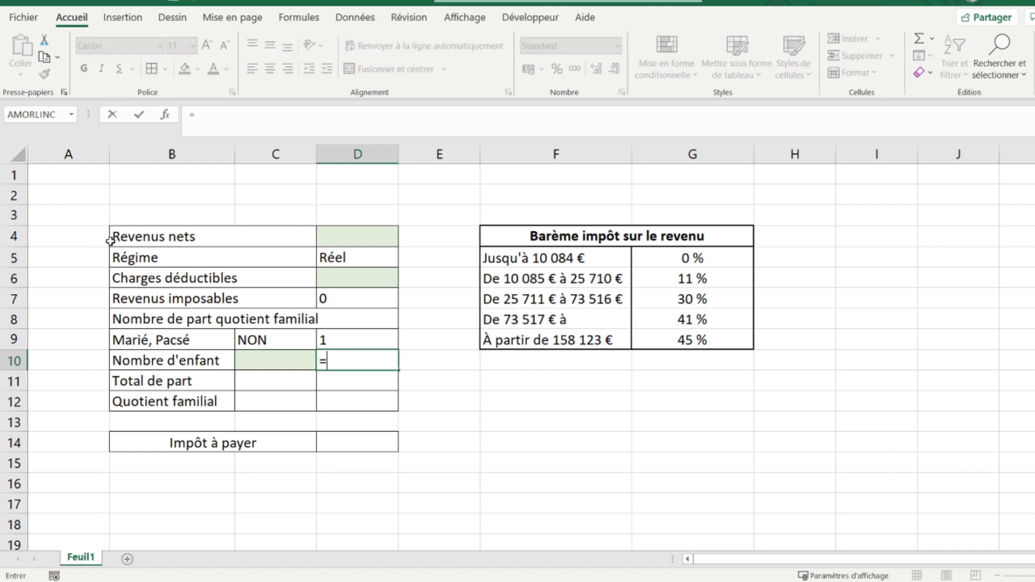
type("si(")
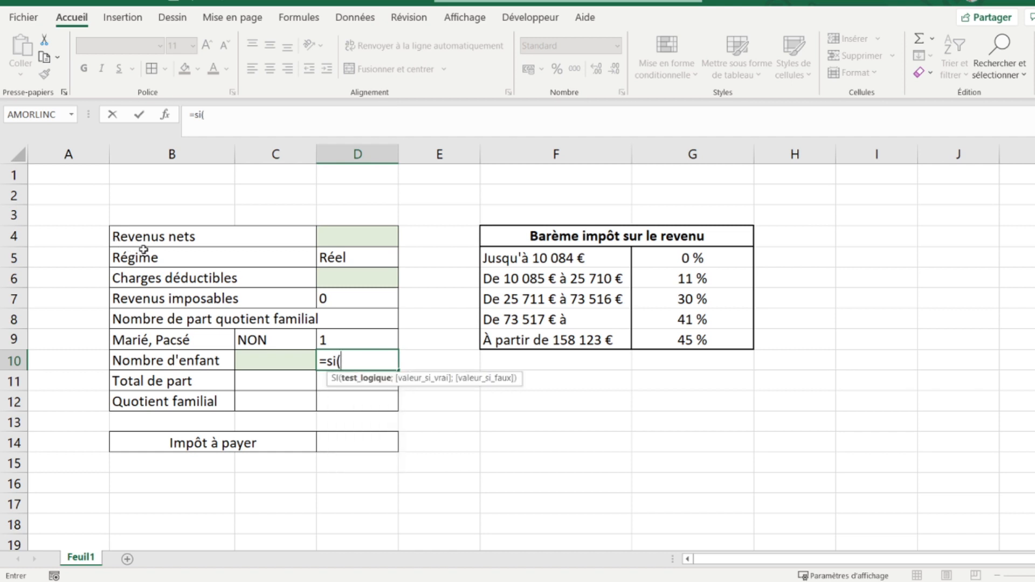
left_click(270, 362)
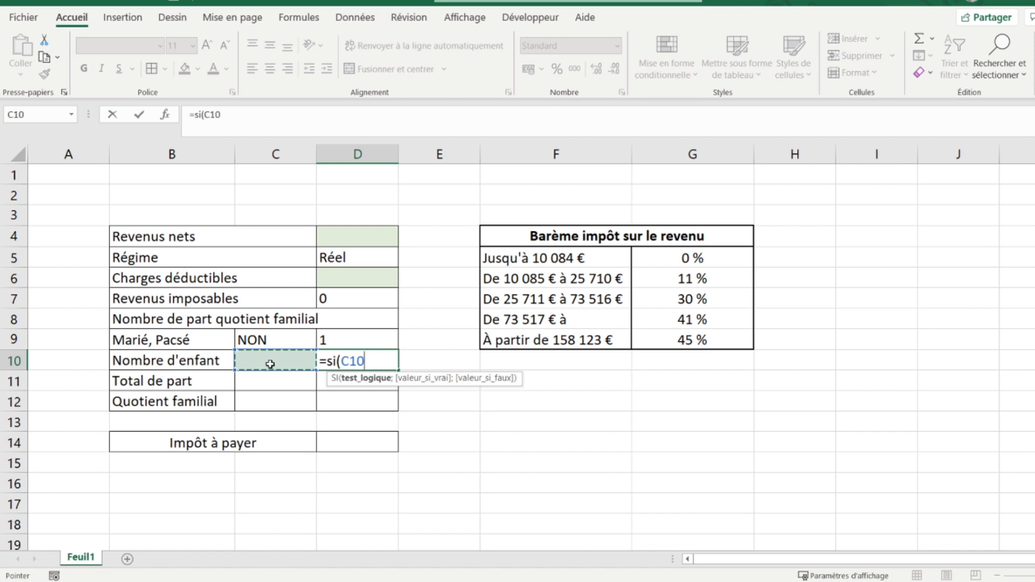
type("=0")
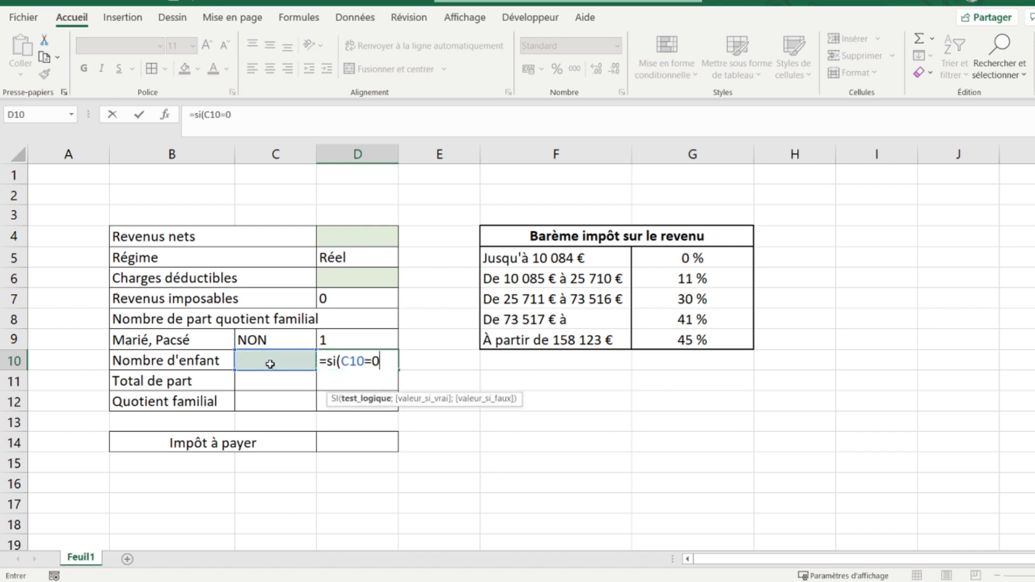
type(";0")
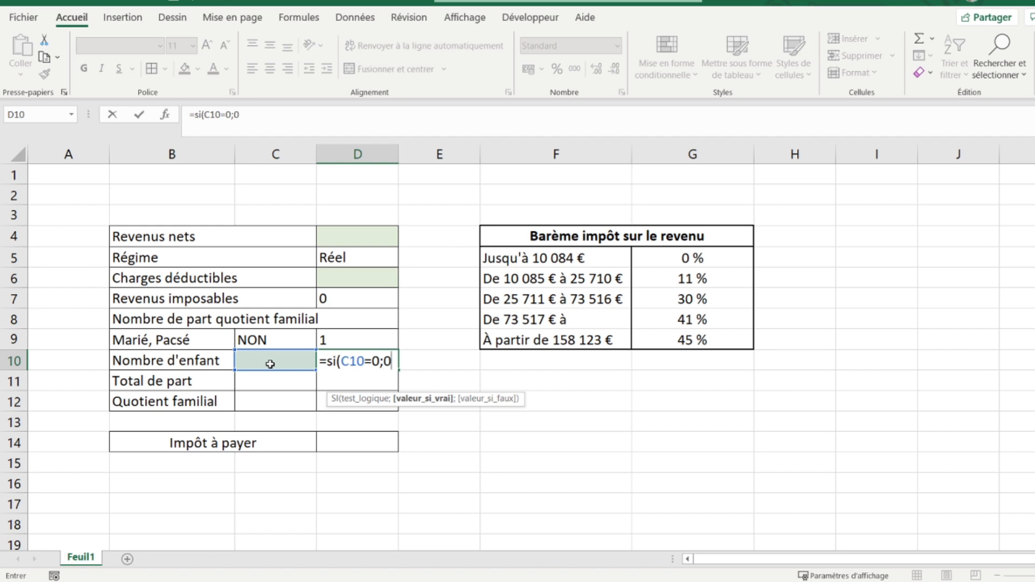
type(";")
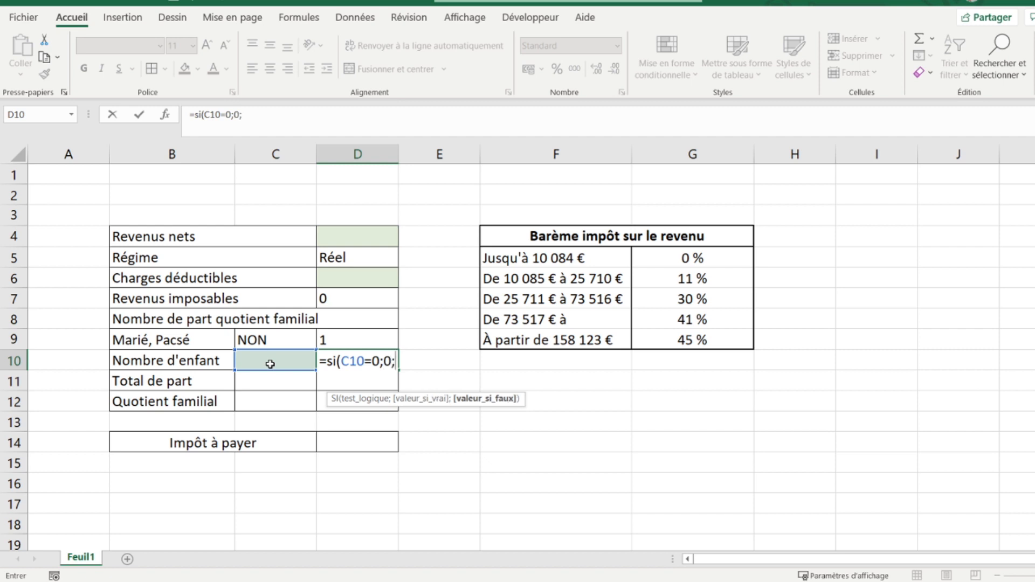
type("si(")
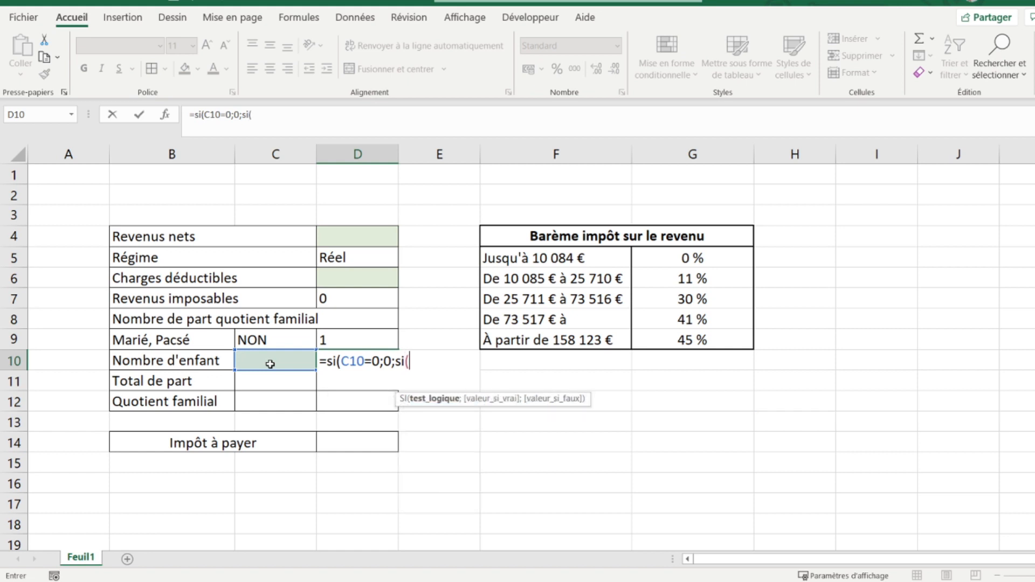
left_click(254, 362)
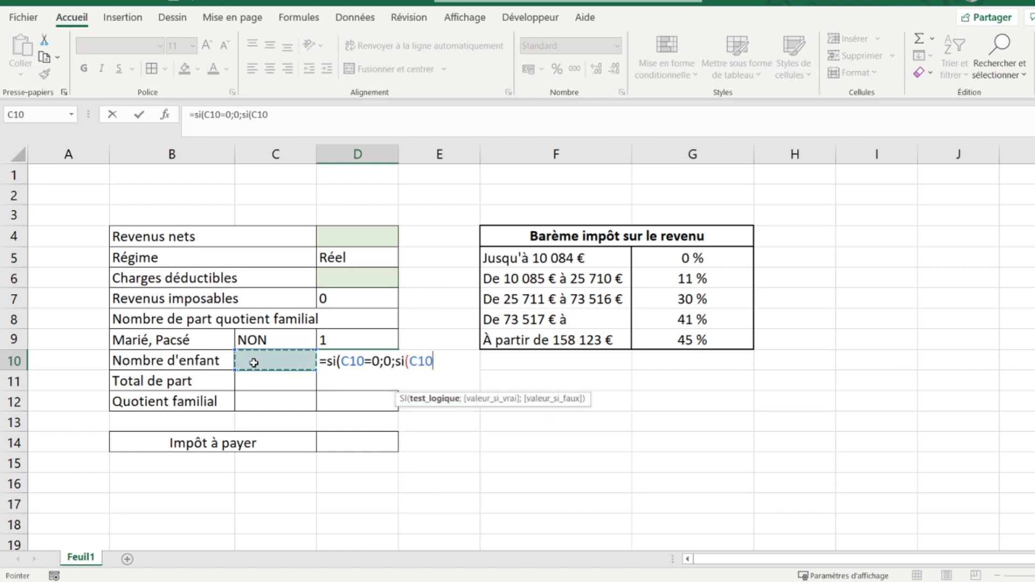
type("=1;")
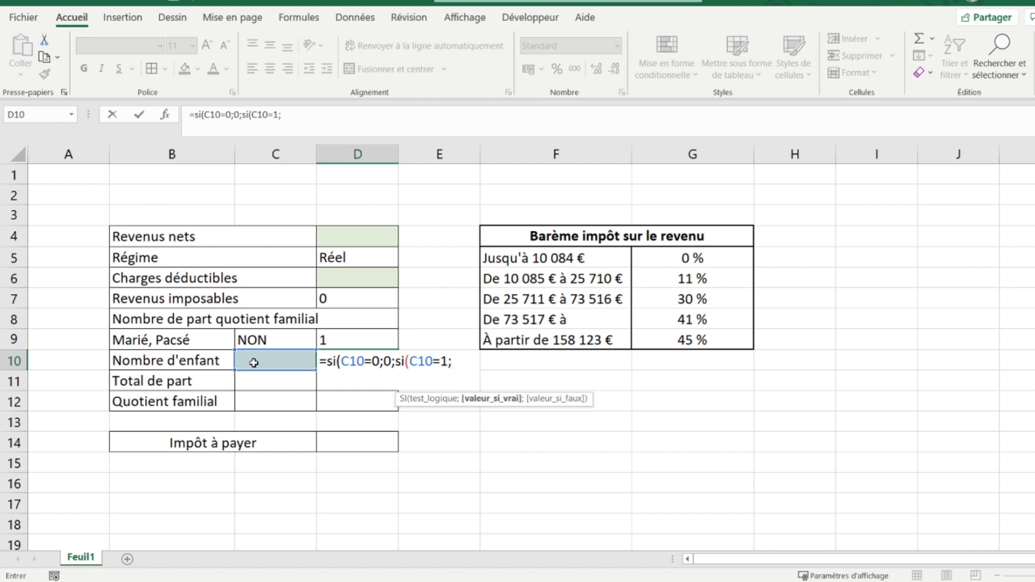
type("0,5;")
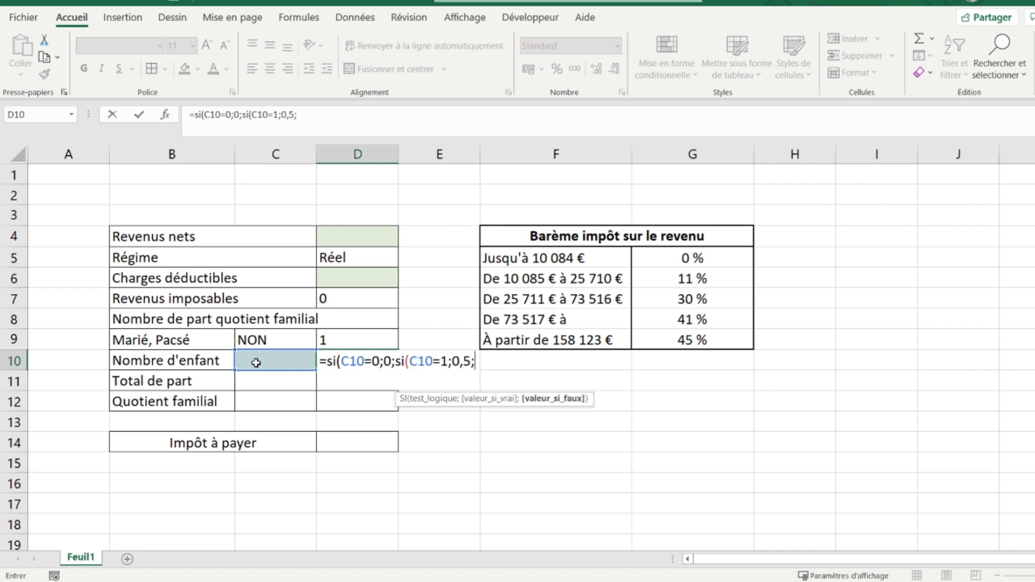
left_click(256, 363)
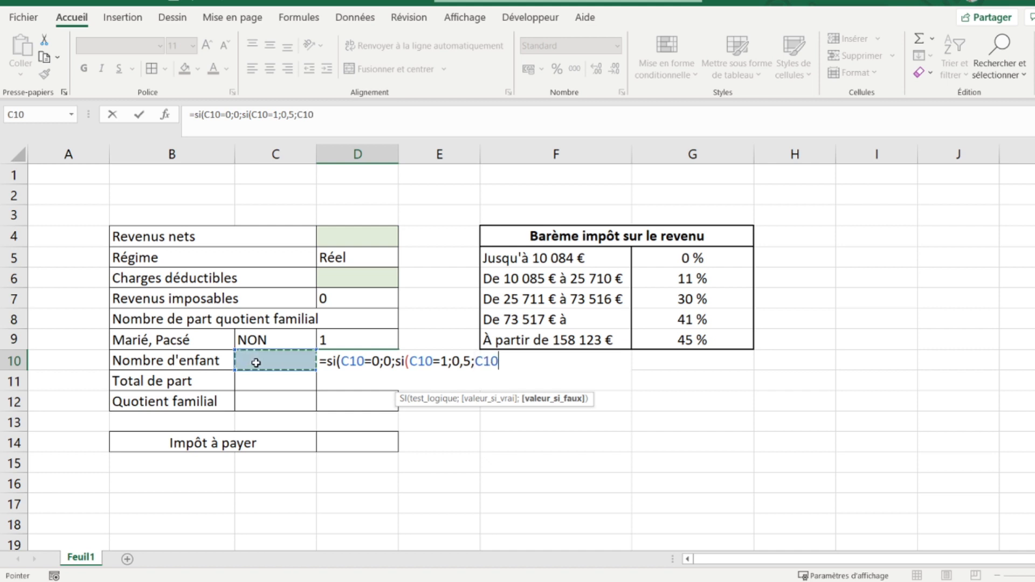
type("-1))")
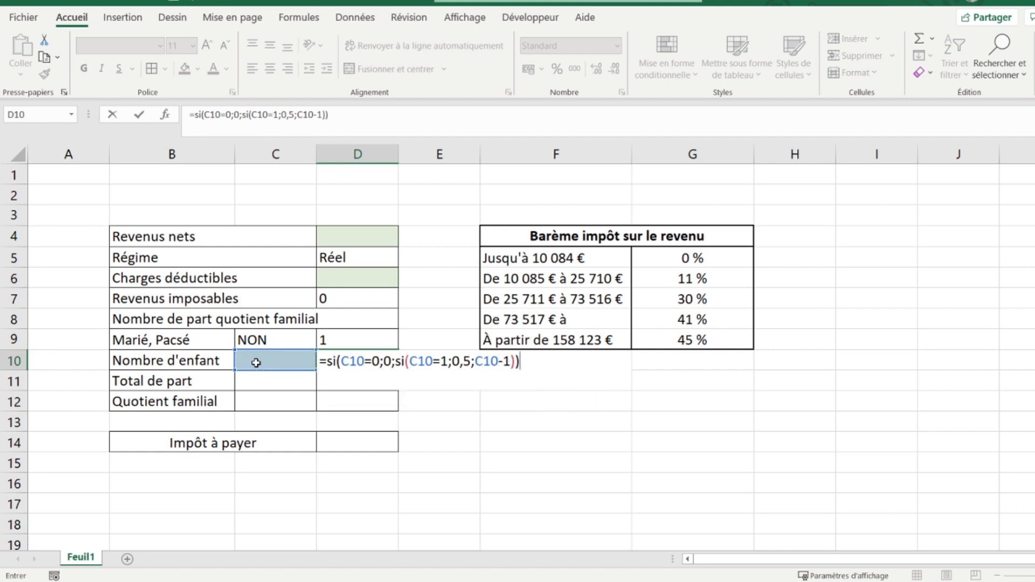
key("Return")
Test the children's shares formula by entering 1, 2 and finally 3 as the number of children in C10
left_click(256, 362)
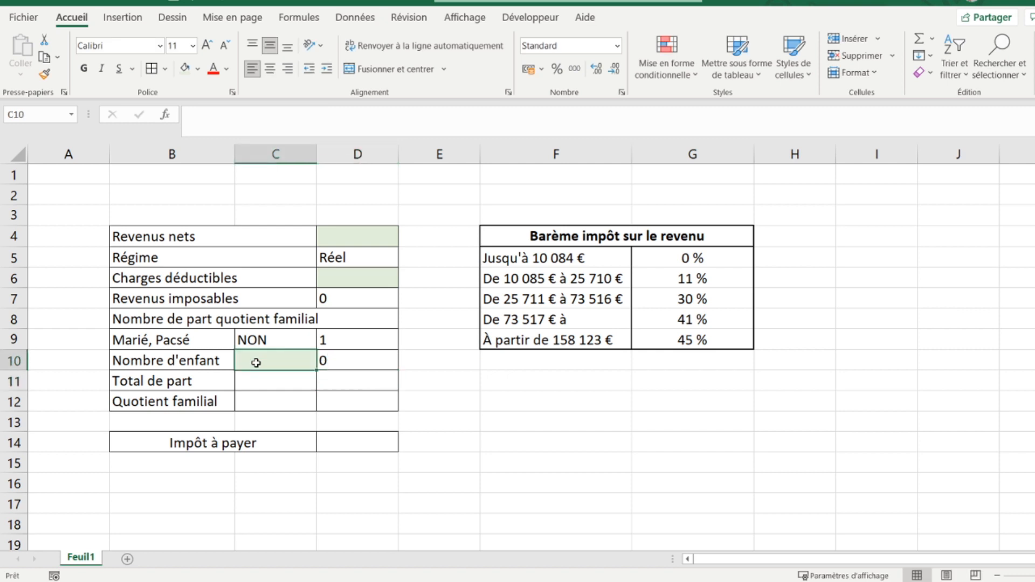
type("1")
key("Return")
left_click(256, 362)
type("2")
key("Return")
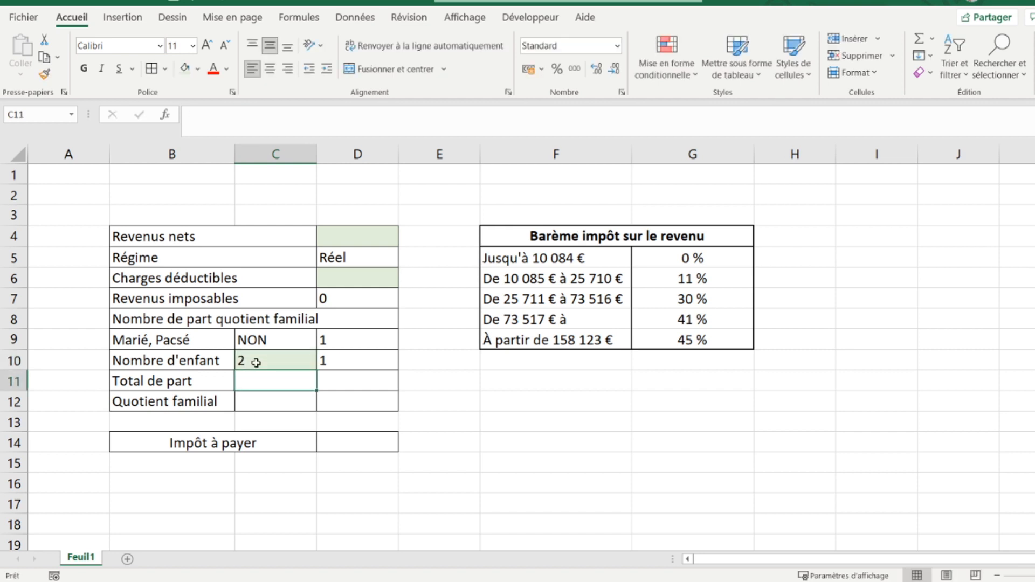
left_click(256, 363)
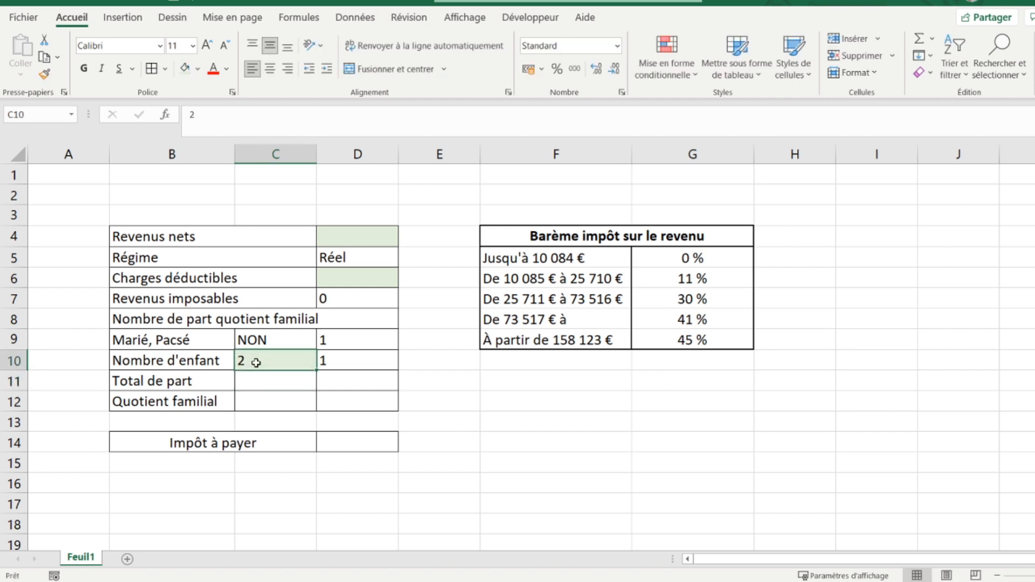
type("3")
key("Return")
left_click(256, 363)
key("Right")
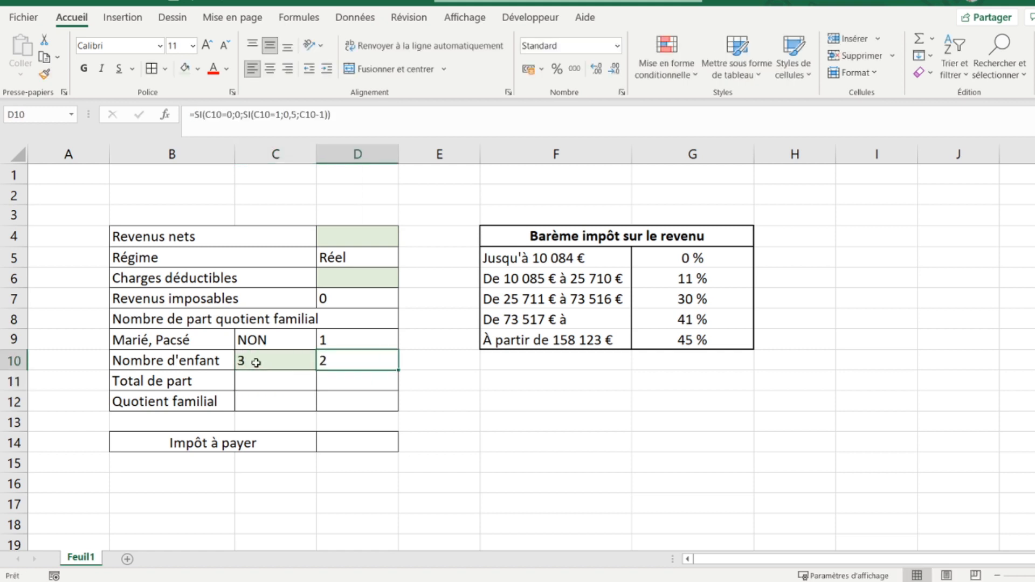
Enter the formula =D9+D10 in cell D11 to compute the total number of shares
left_click(256, 363)
key("Return")
key("Right")
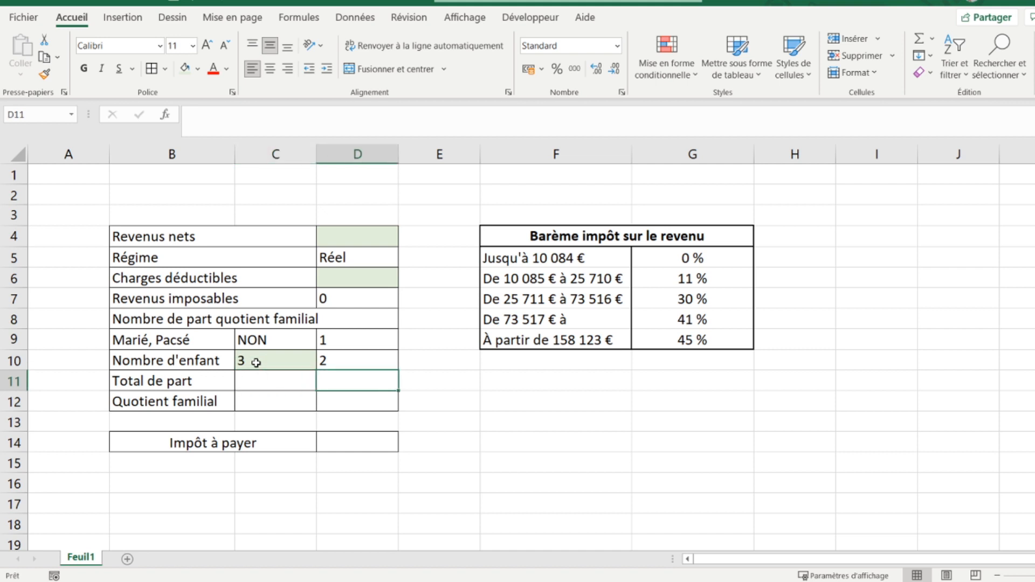
type("=")
key("Up")
key("Up")
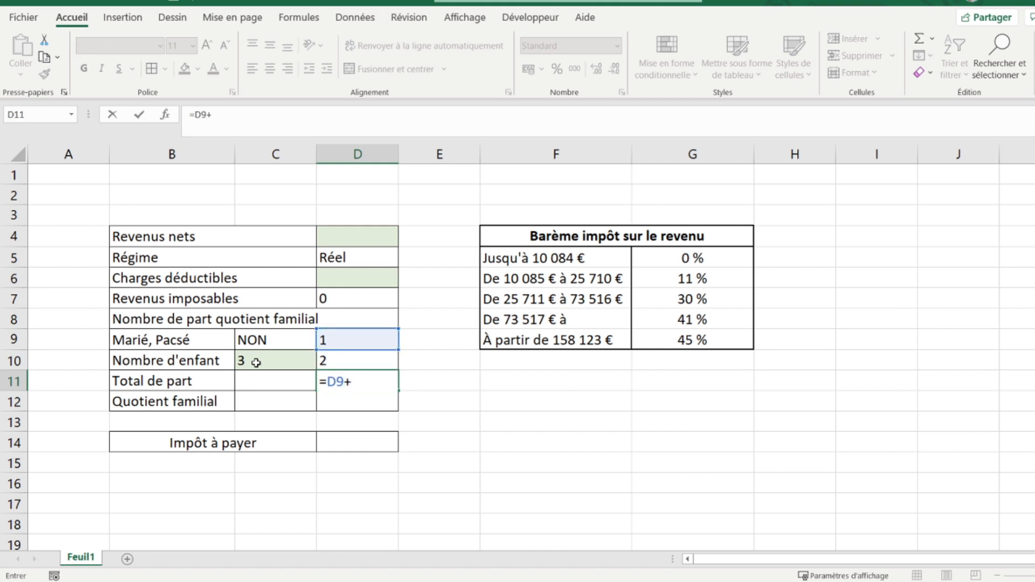
type("D10")
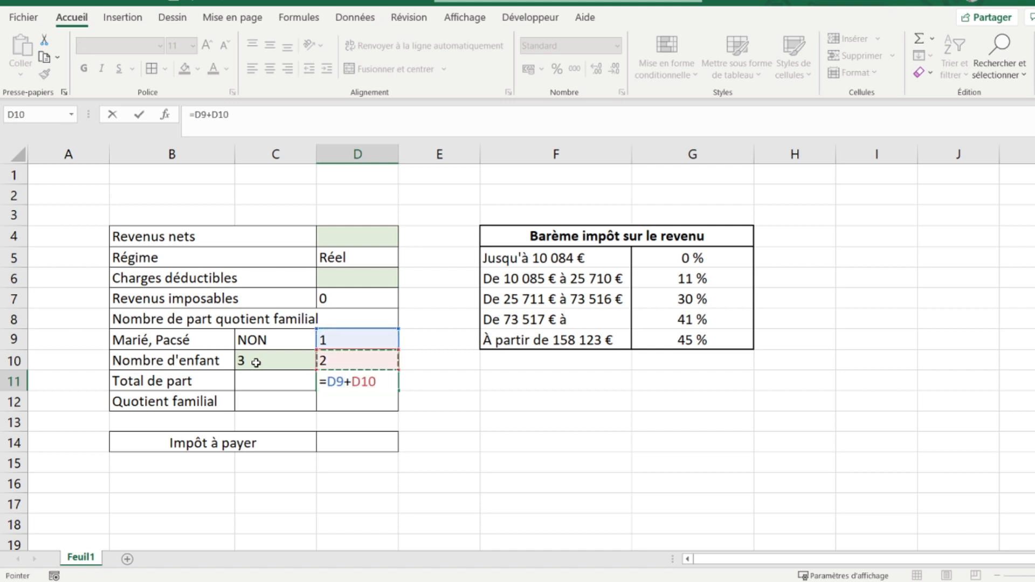
key("Return")
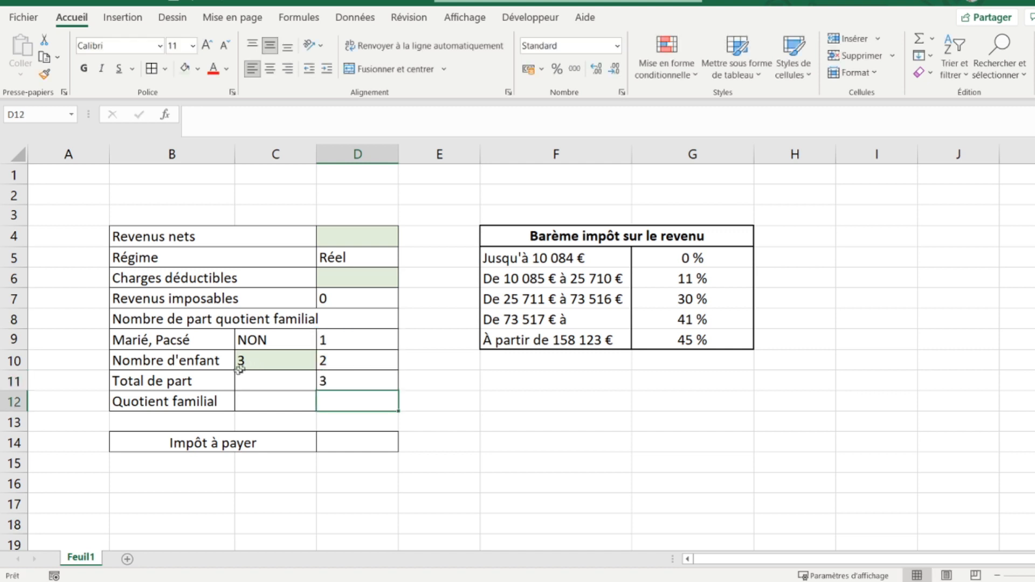
Merge cells B11:C11 (Total de part) and B12:C12 (Quotient familial), and left-align both labels
left_click(221, 384)
left_click_drag(235, 387, 253, 380)
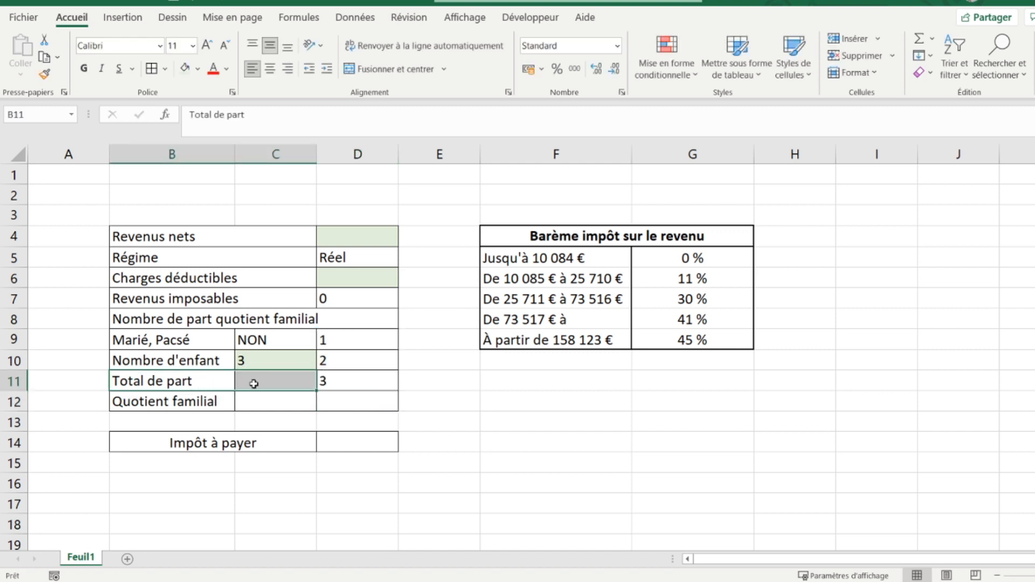
left_click(393, 68)
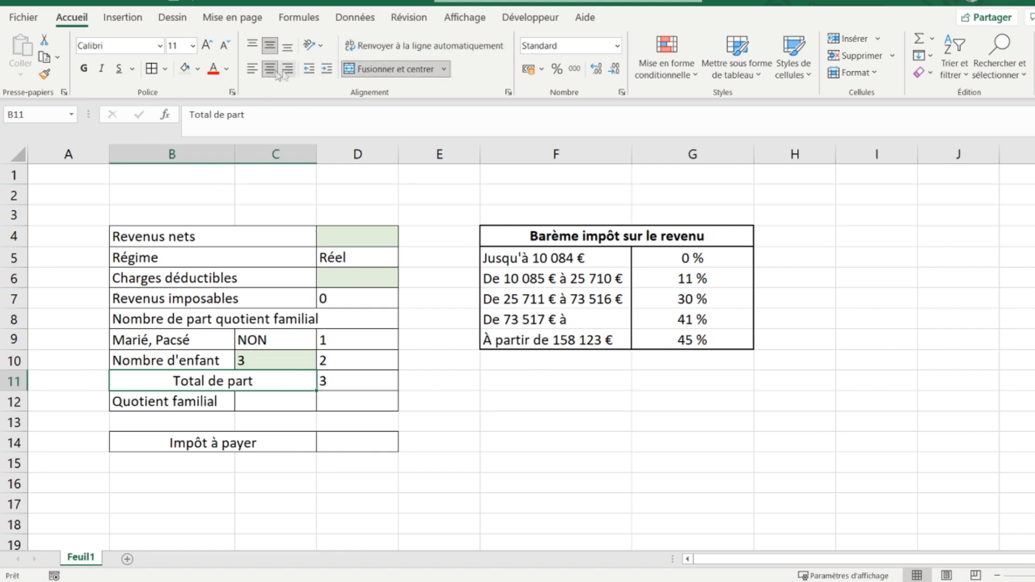
left_click(252, 68)
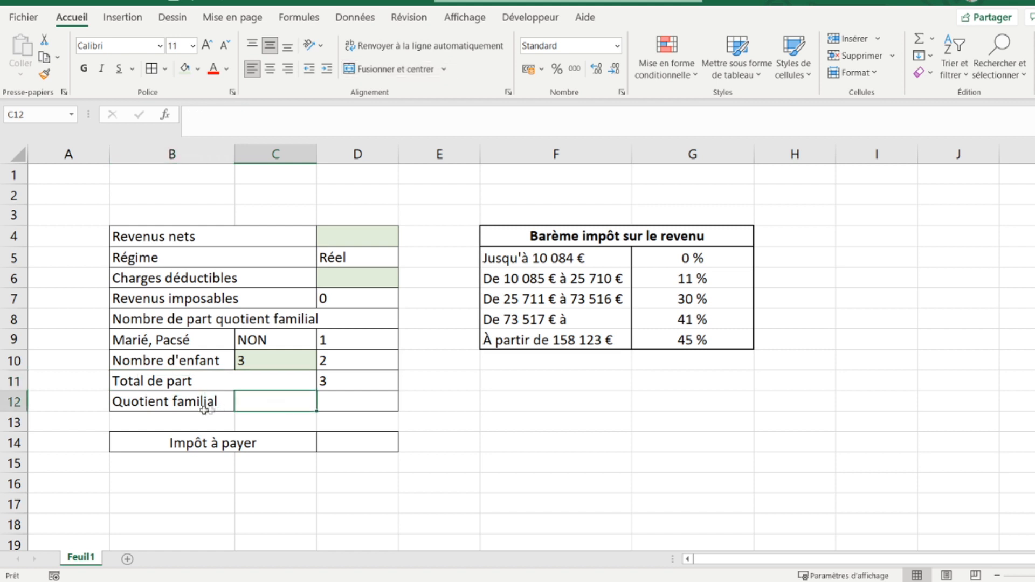
left_click_drag(204, 399, 251, 398)
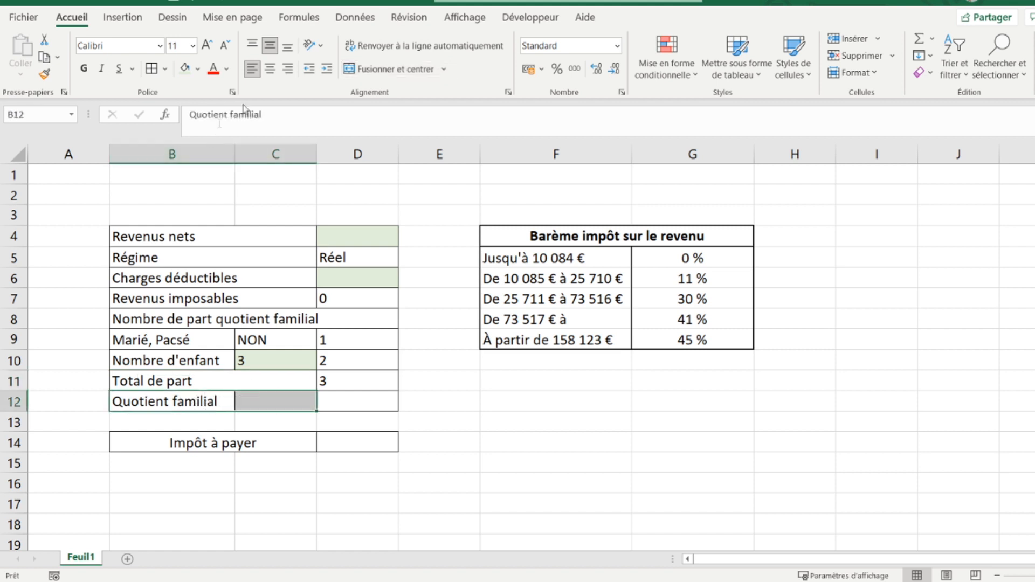
left_click(366, 69)
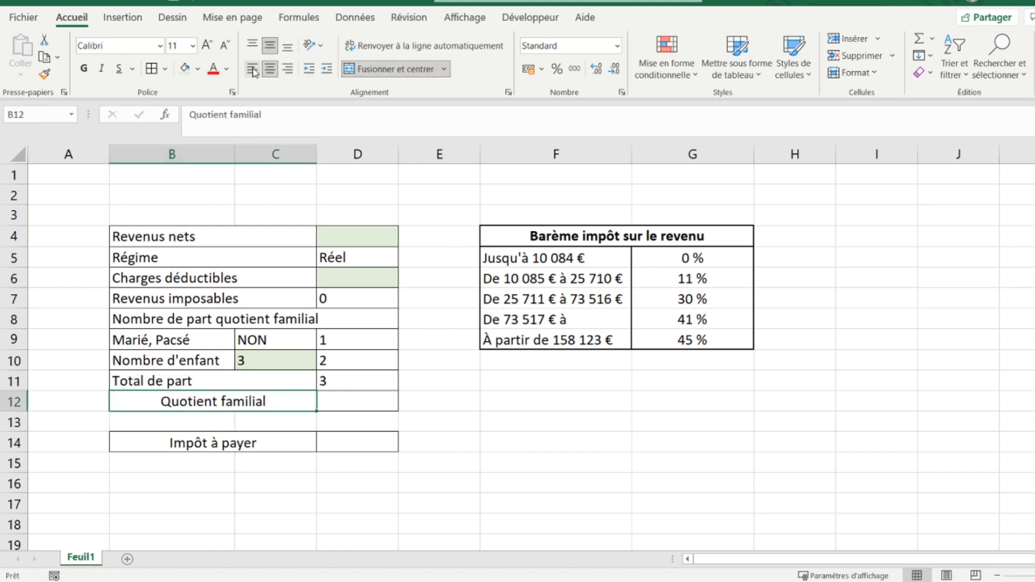
left_click(252, 68)
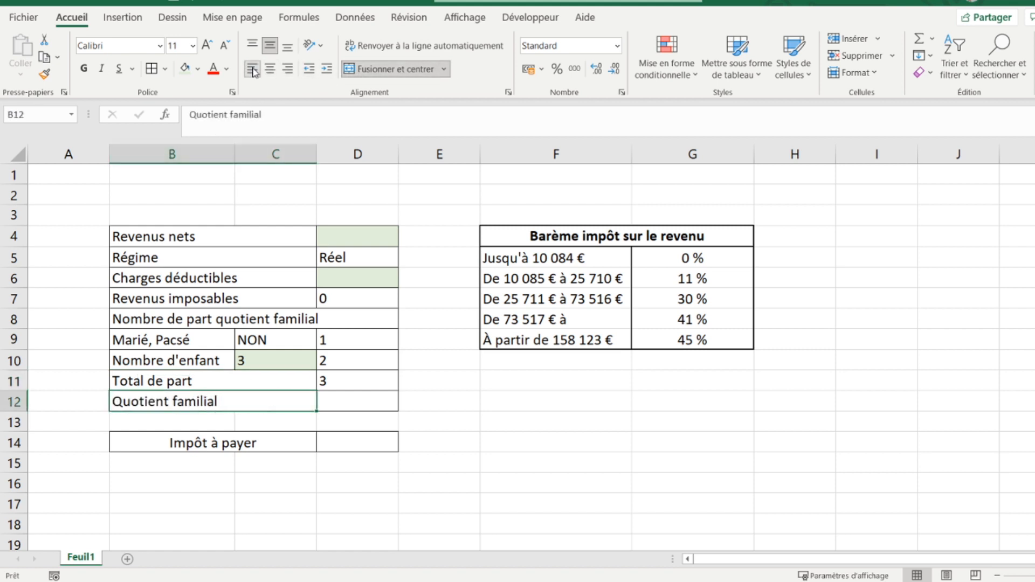
Enter the formula =D7/D11 in cell D12 to compute the family quotient
left_click(345, 407)
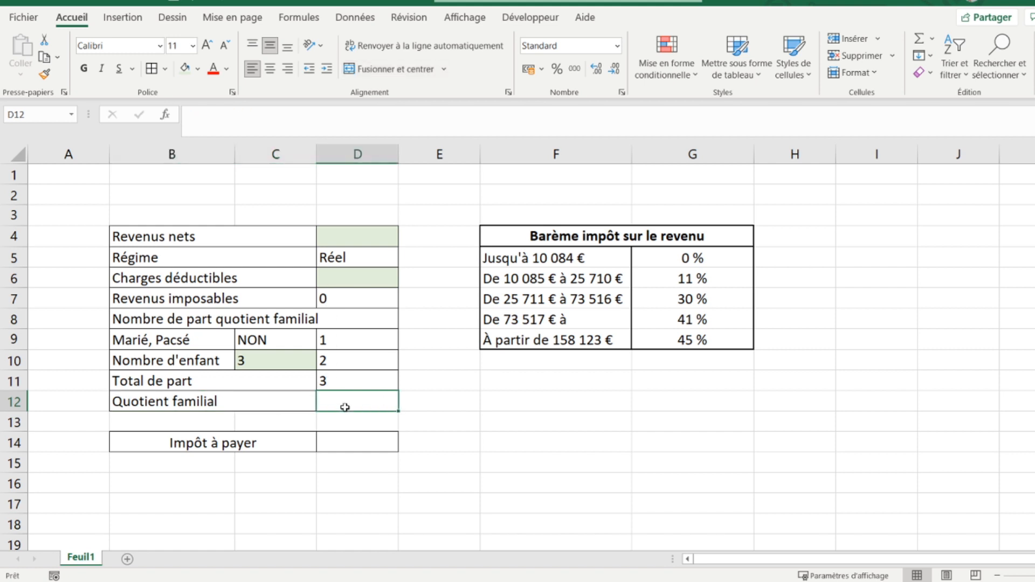
type("=")
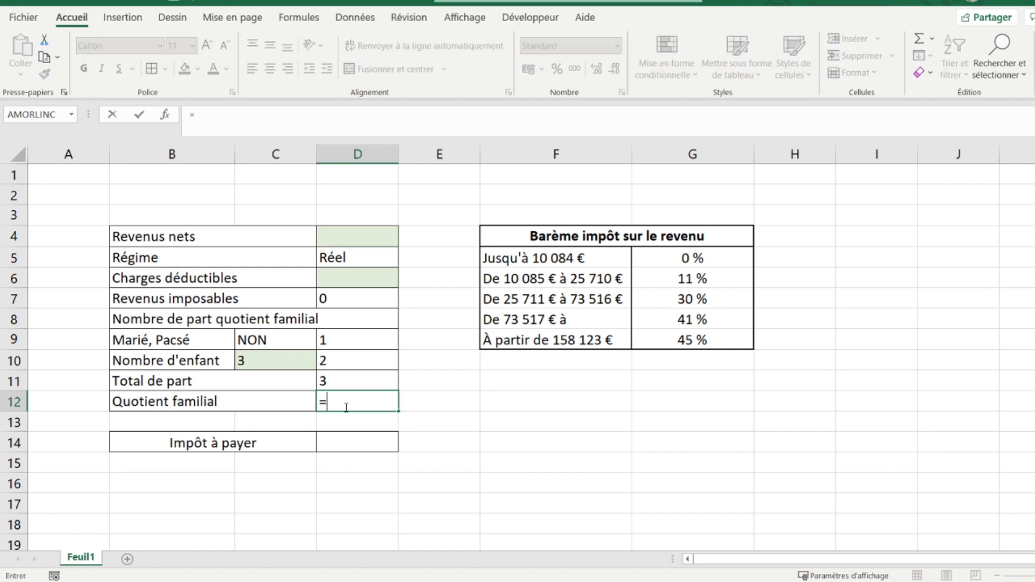
left_click(342, 300)
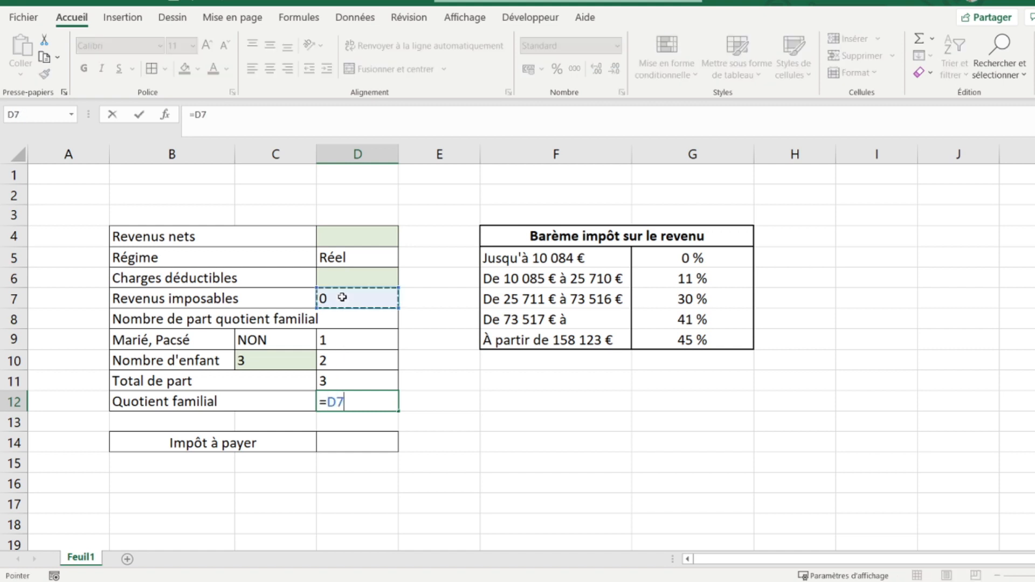
type("/")
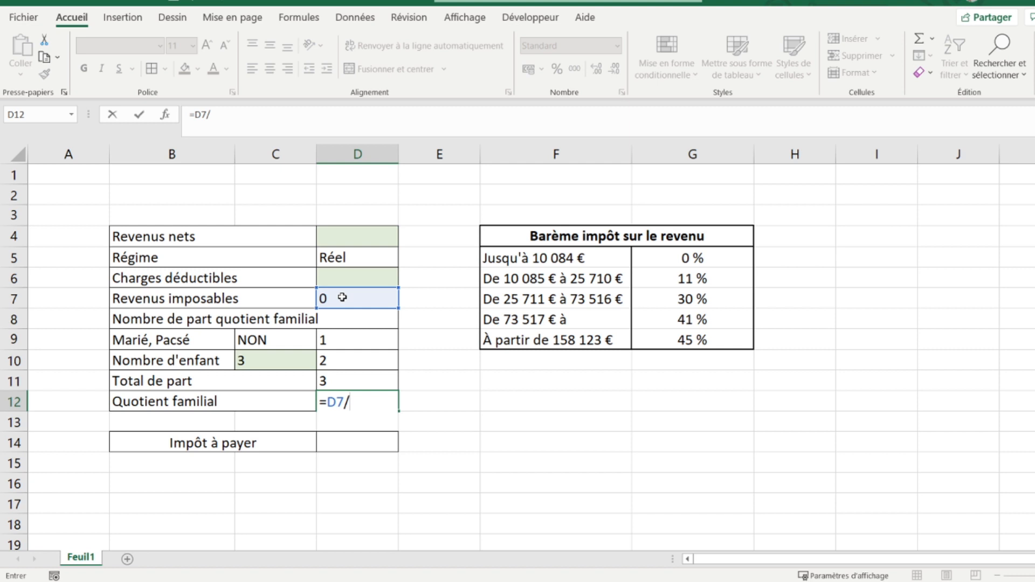
left_click(349, 380)
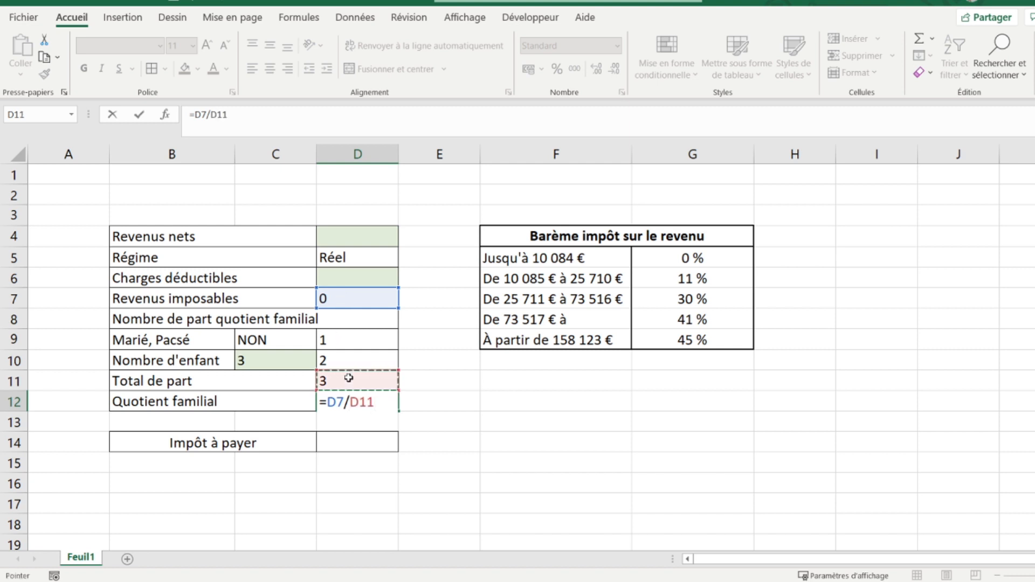
key("Return")
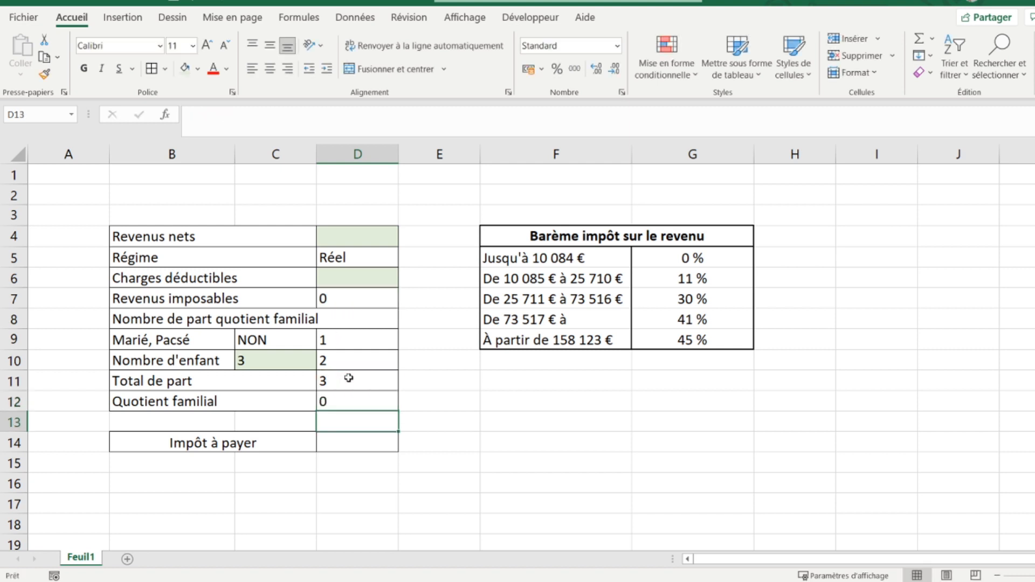
left_click(325, 401)
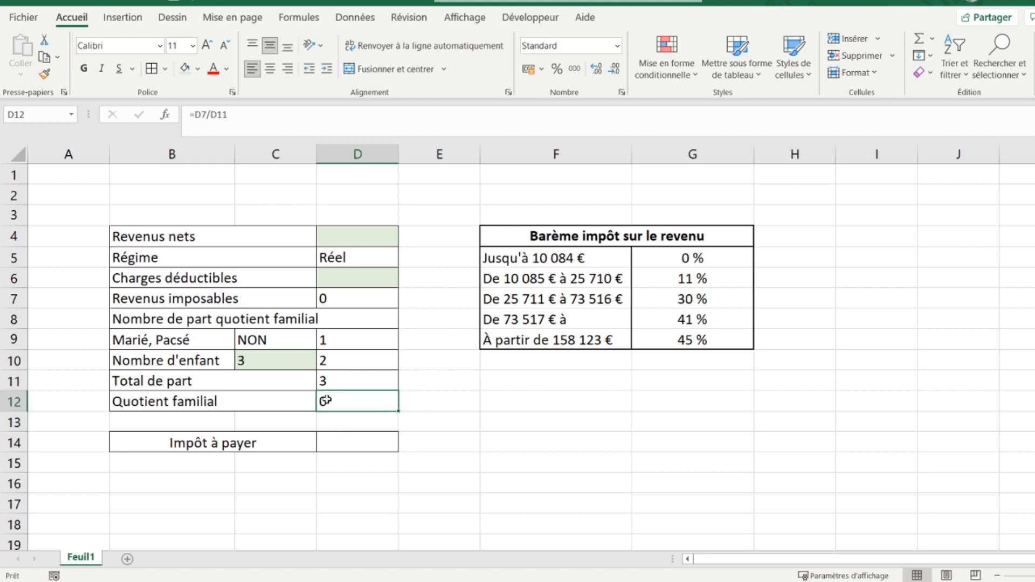
Enter 40000 as the net income (Revenus nets) in cell D4
left_click(347, 242)
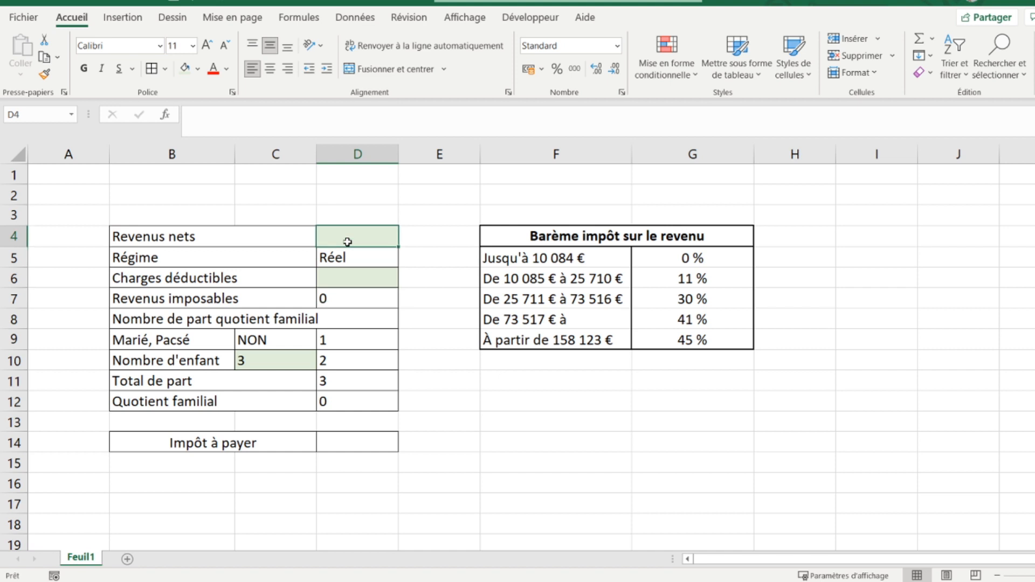
type("40000")
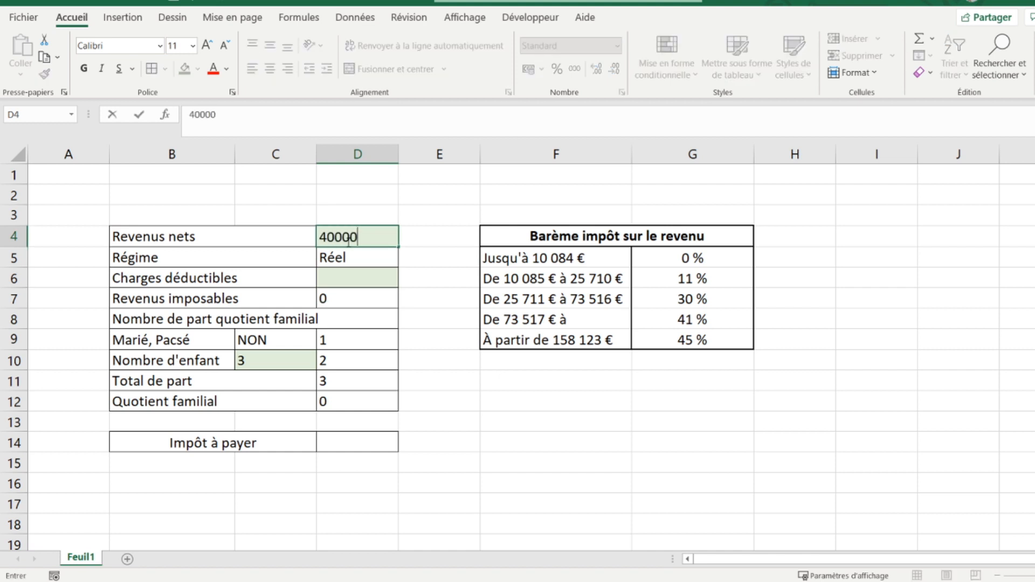
key("Return")
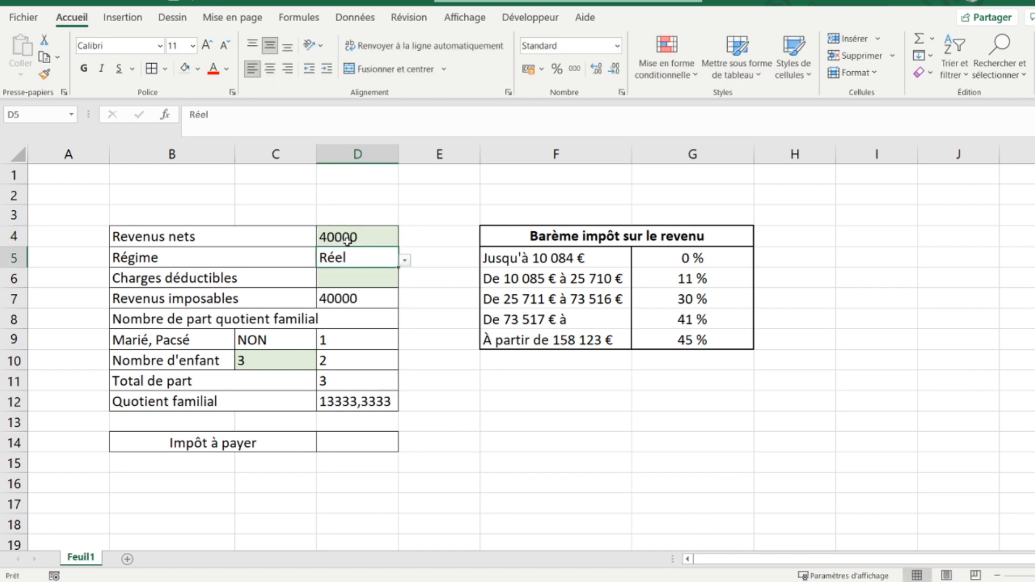
Apply the euro accounting number format to the family quotient in cell D12
left_click(351, 404)
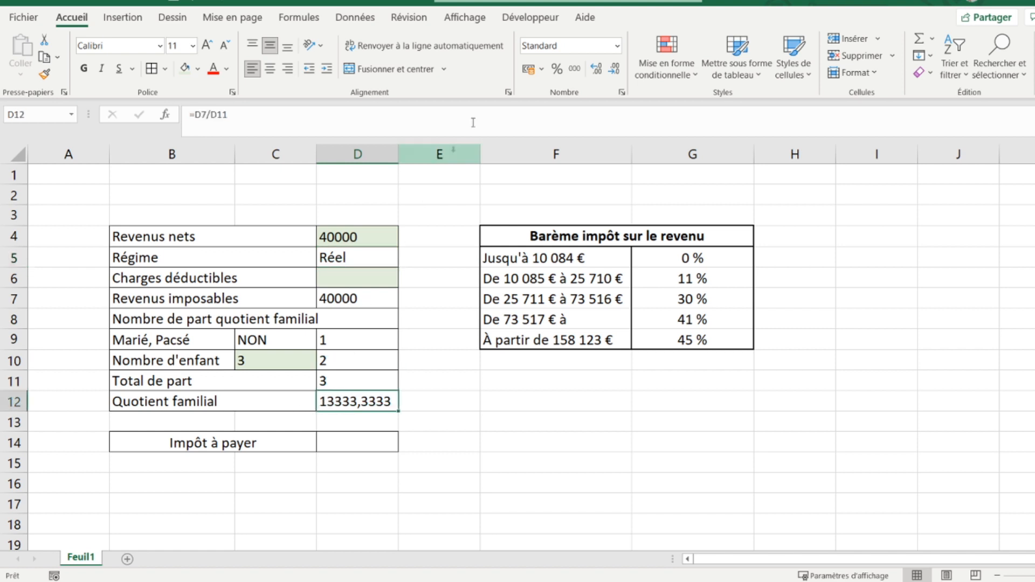
left_click(527, 71)
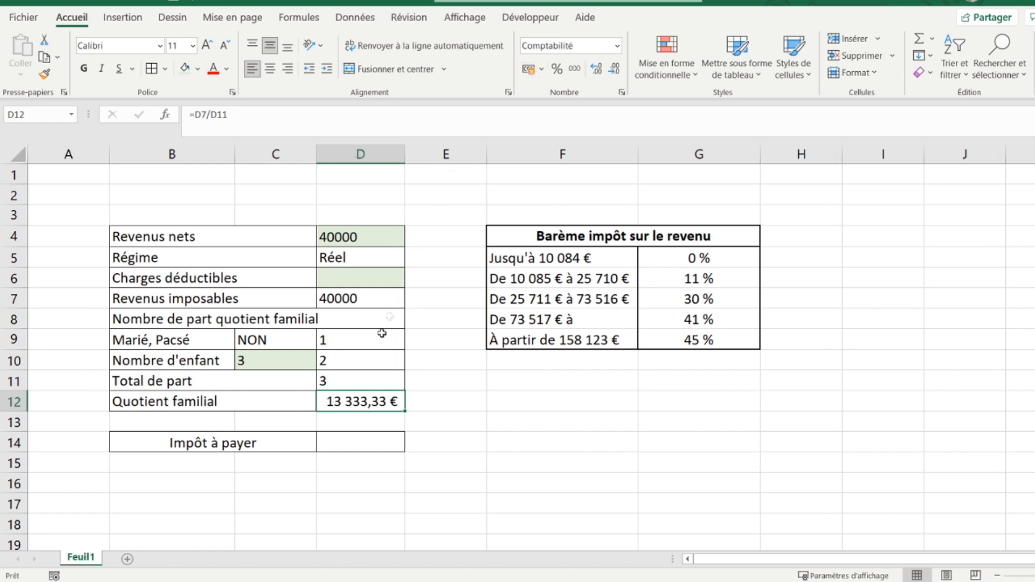
left_click(79, 178)
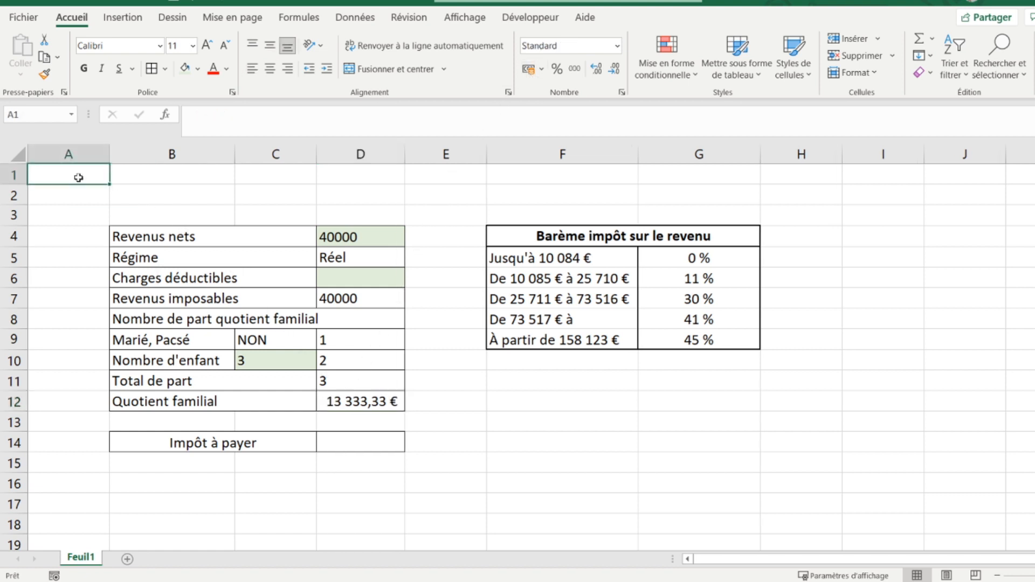
Start the tax payable formula in cell D14 with the 0 % bracket: =si(D12<10084;D12*0;
left_click(353, 443)
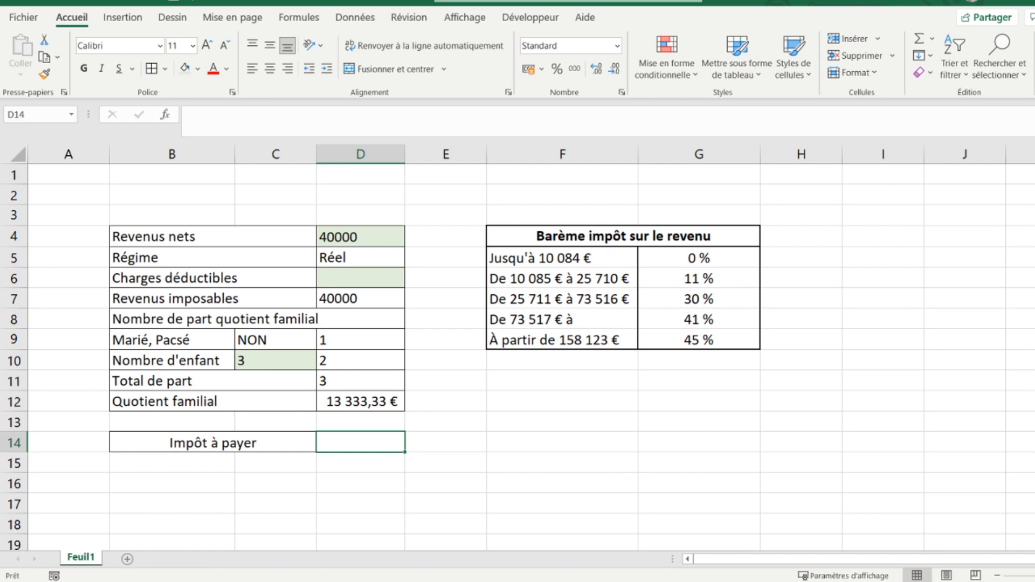
type("=")
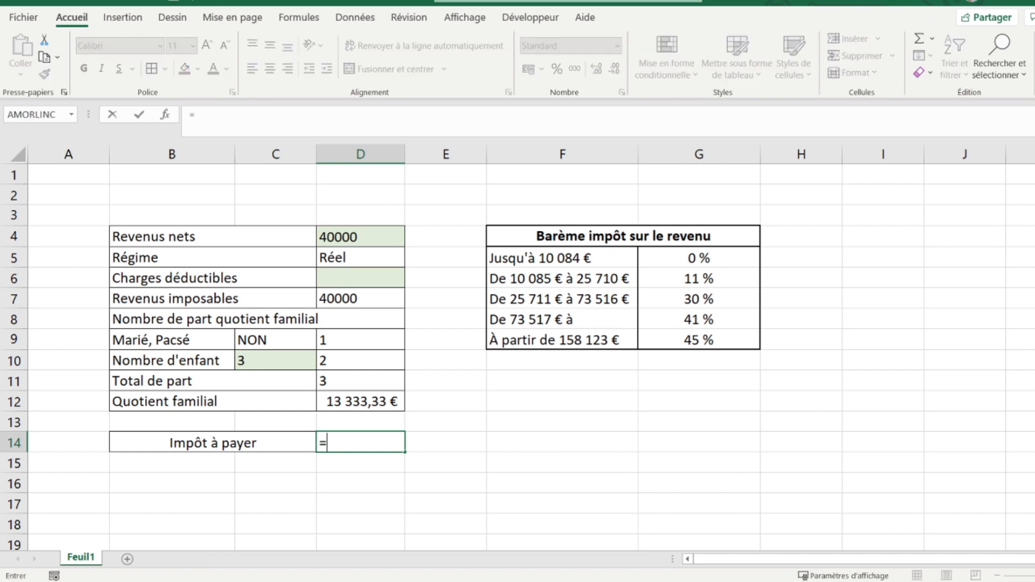
type("si(")
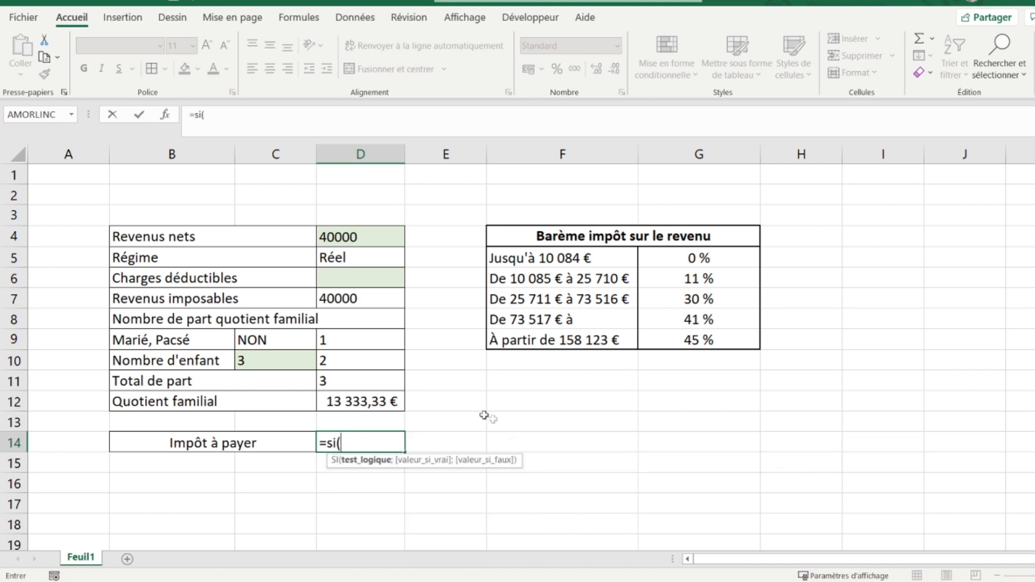
left_click(382, 405)
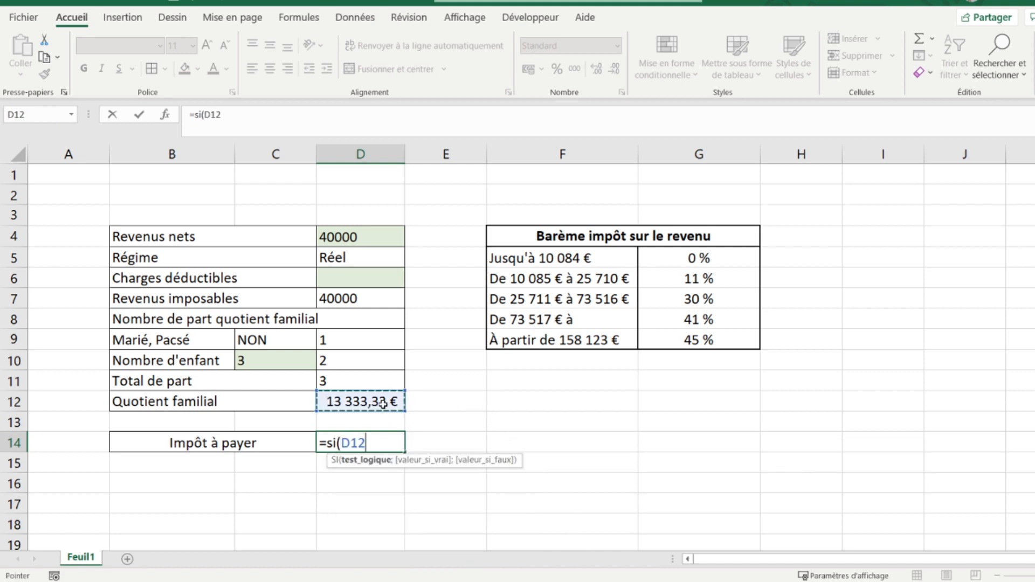
type("<")
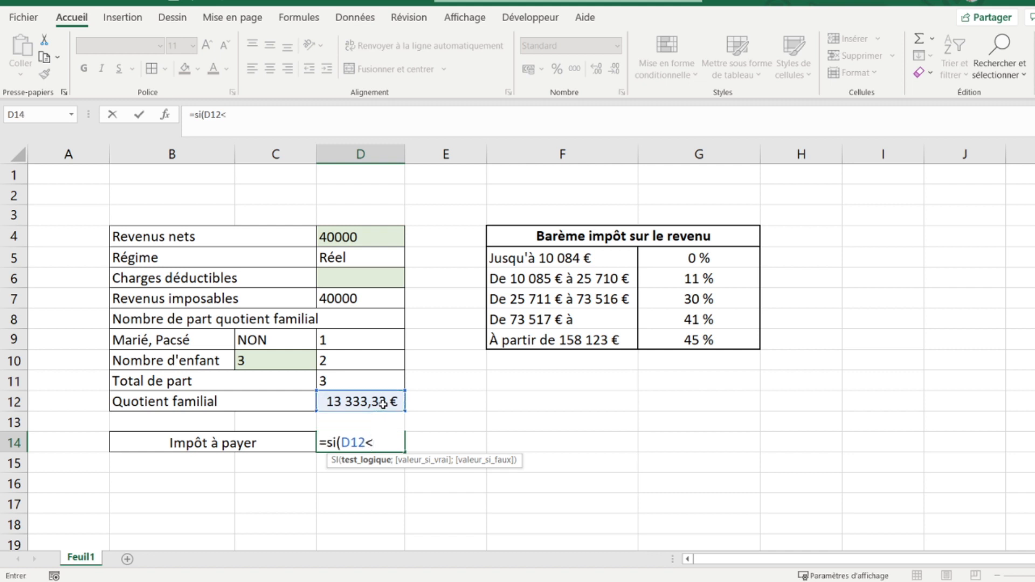
type("10084")
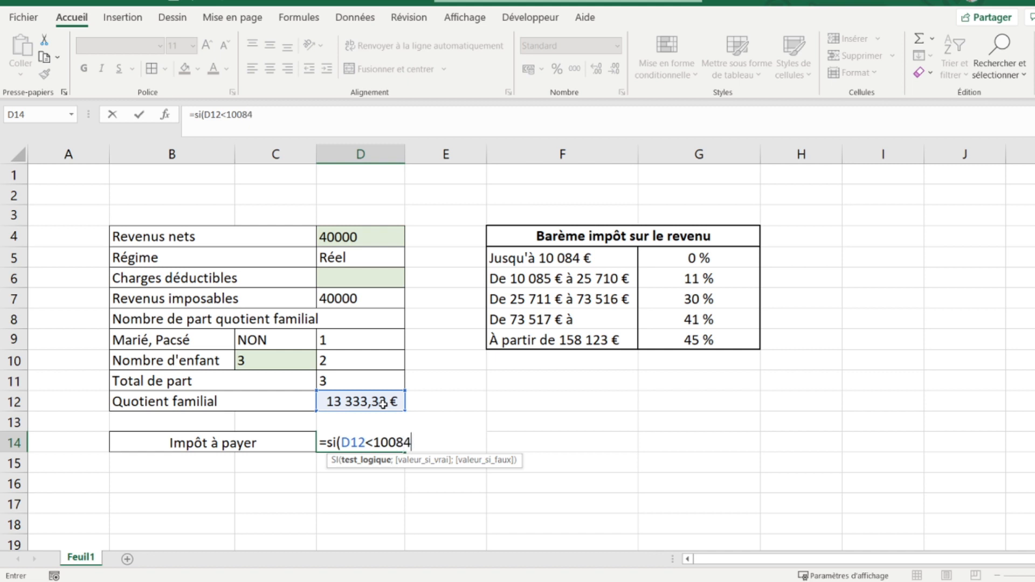
type(";")
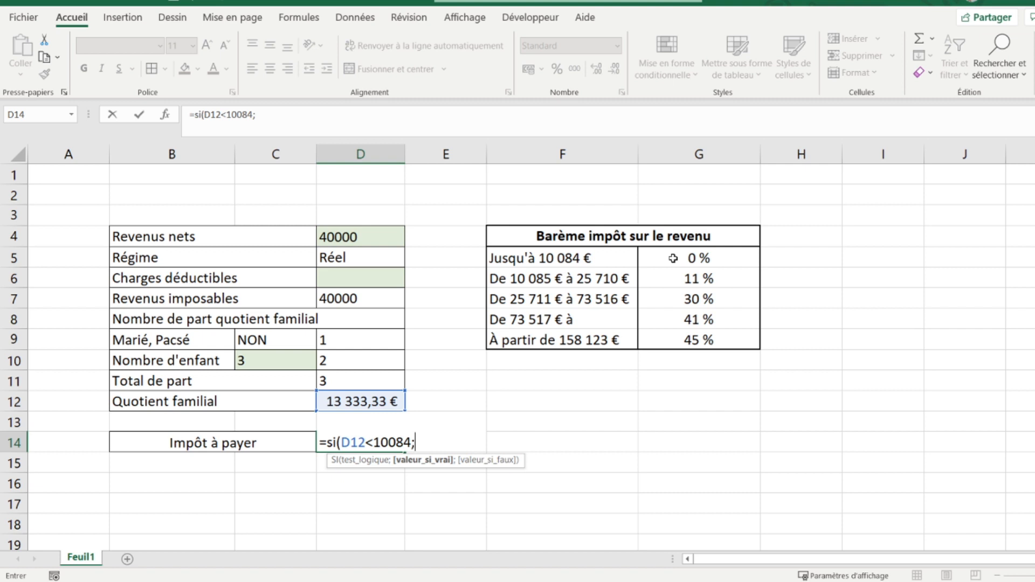
left_click(357, 398)
type("*")
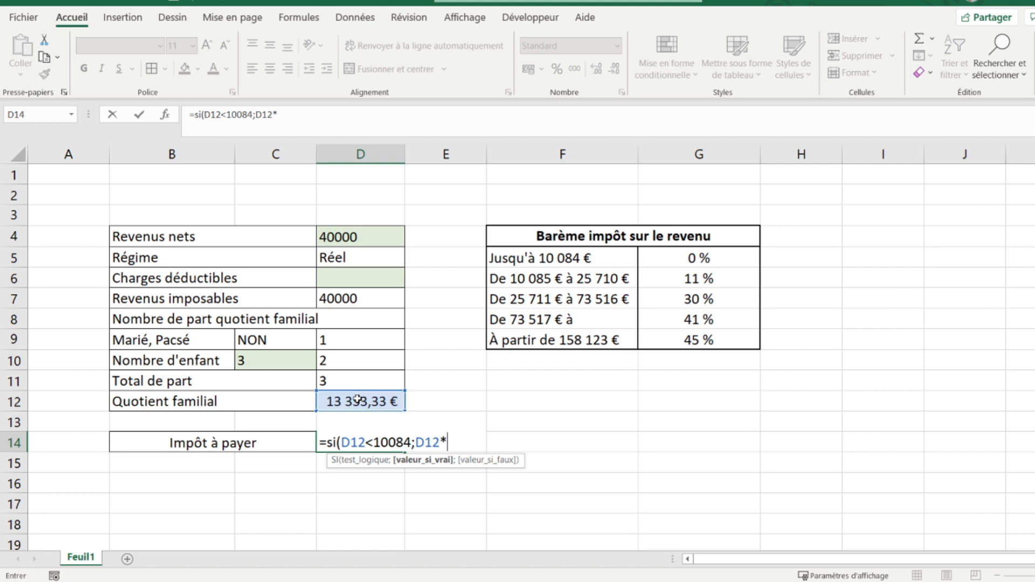
type("0;")
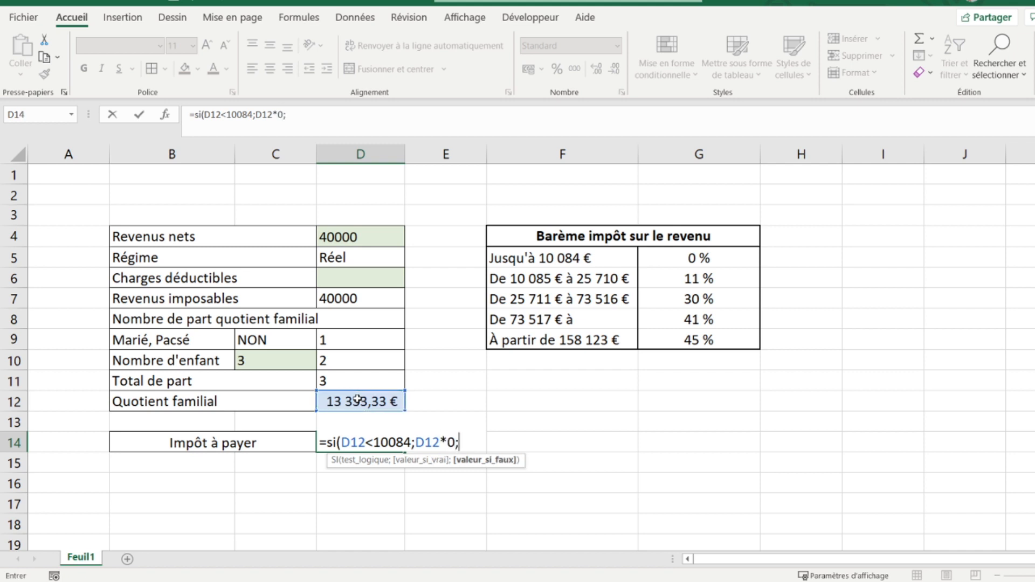
Extend the D14 formula with a nested condition for the 11 % bracket: si(D12<25710;(D12-10085)*0,11;
type("si(")
left_click(333, 401)
type("<")
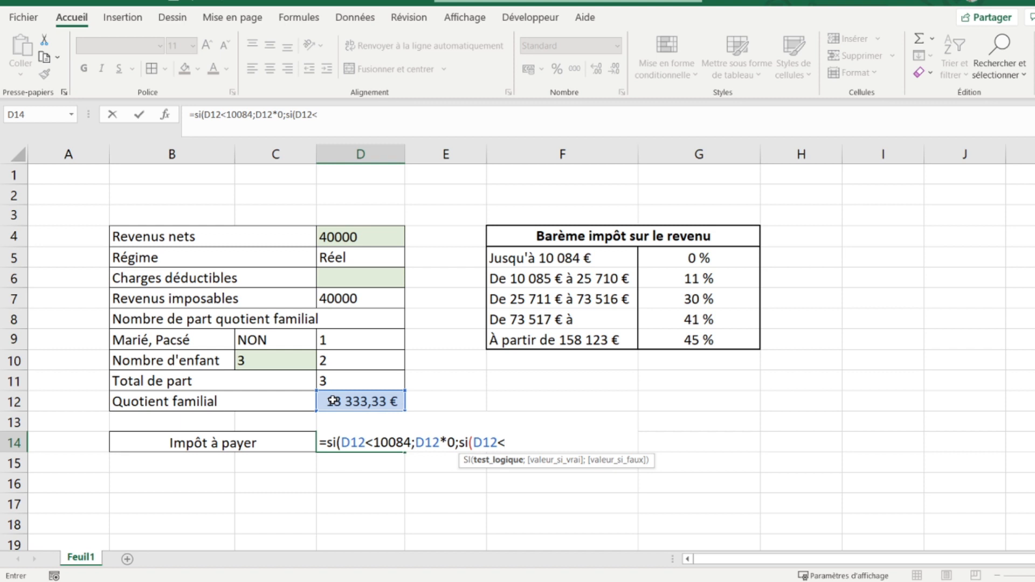
type("25710;")
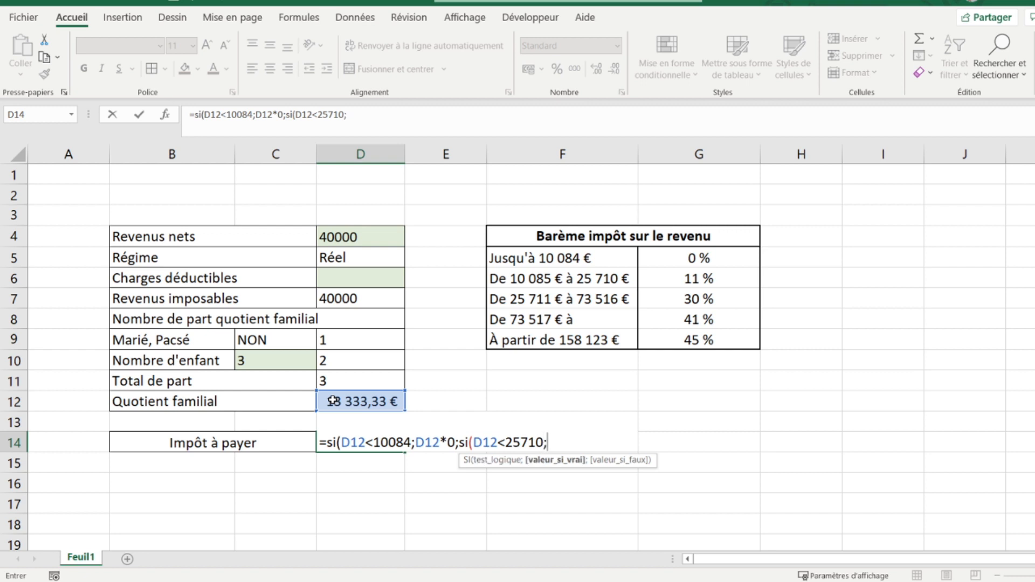
type("(")
left_click(332, 401)
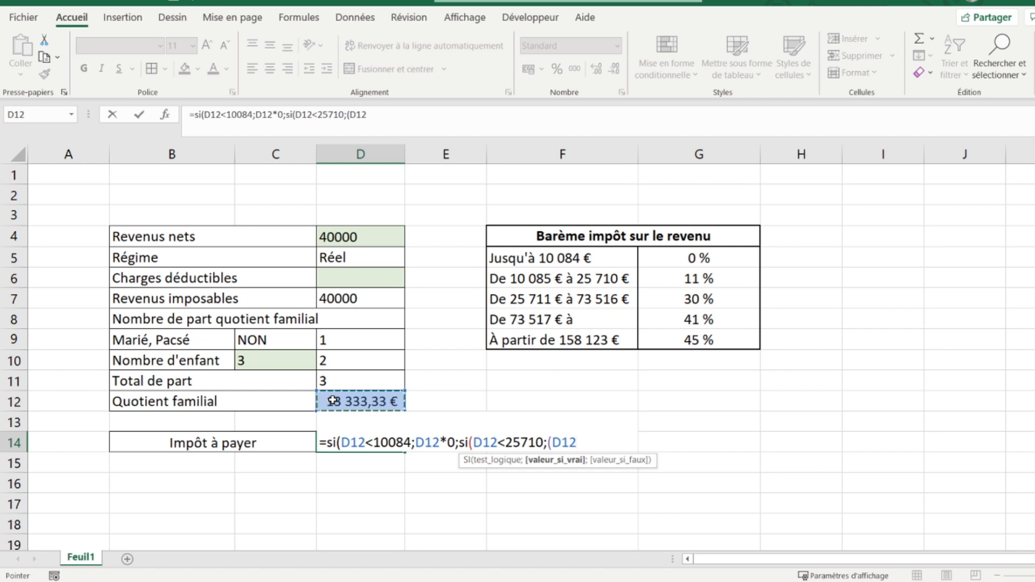
type("-10085")
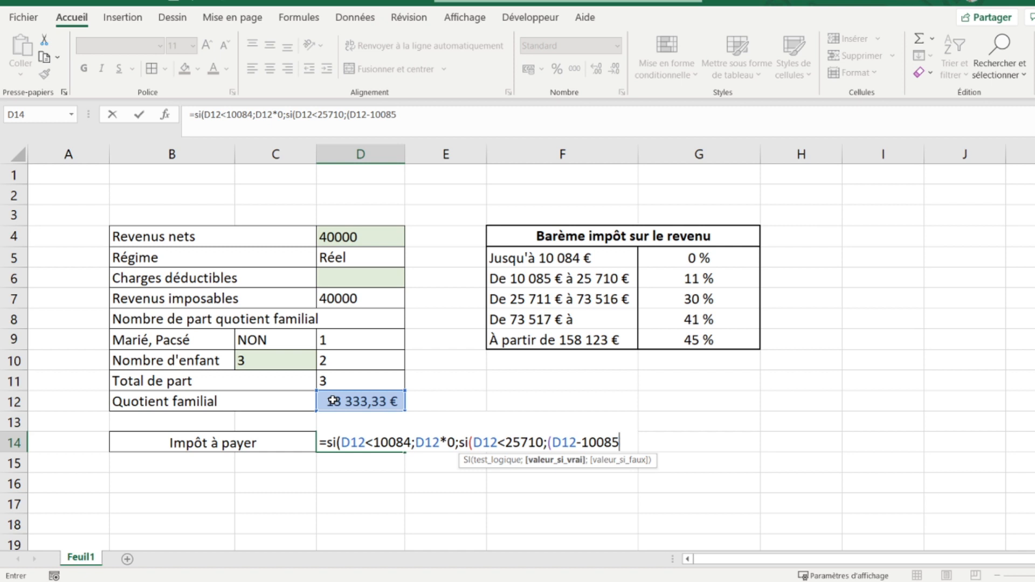
type(")*0,11")
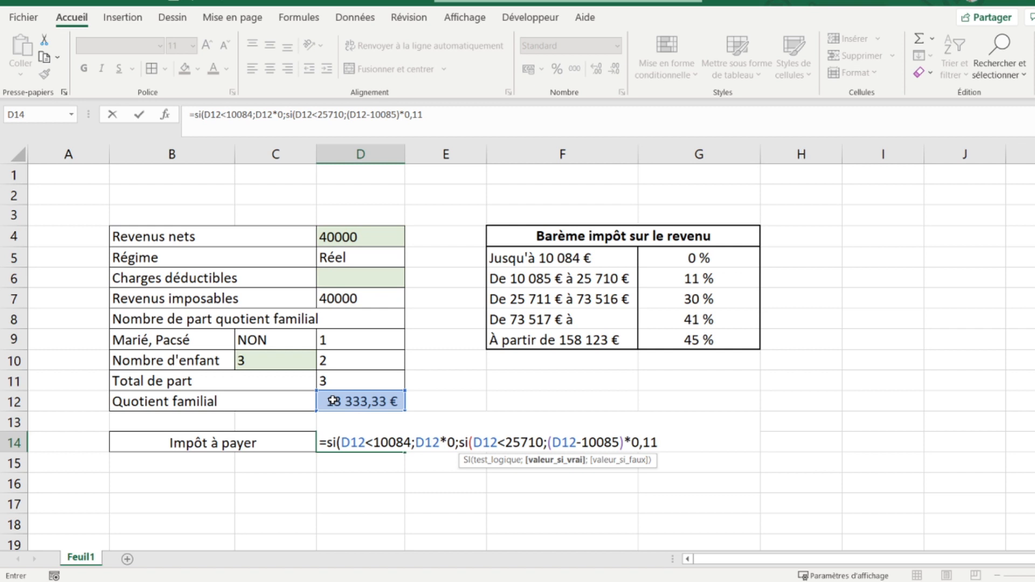
type(";")
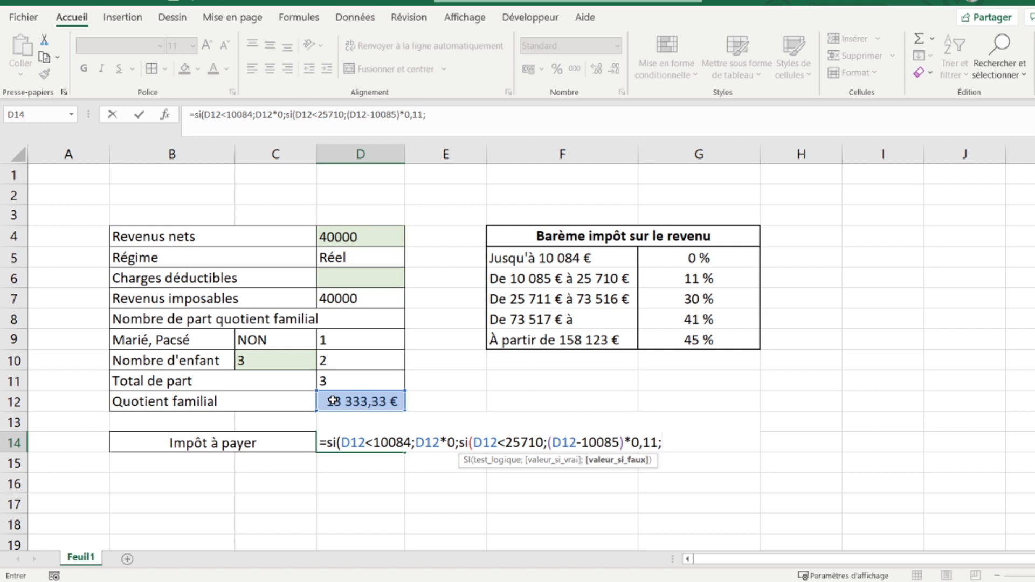
type("si(")
left_click(332, 400)
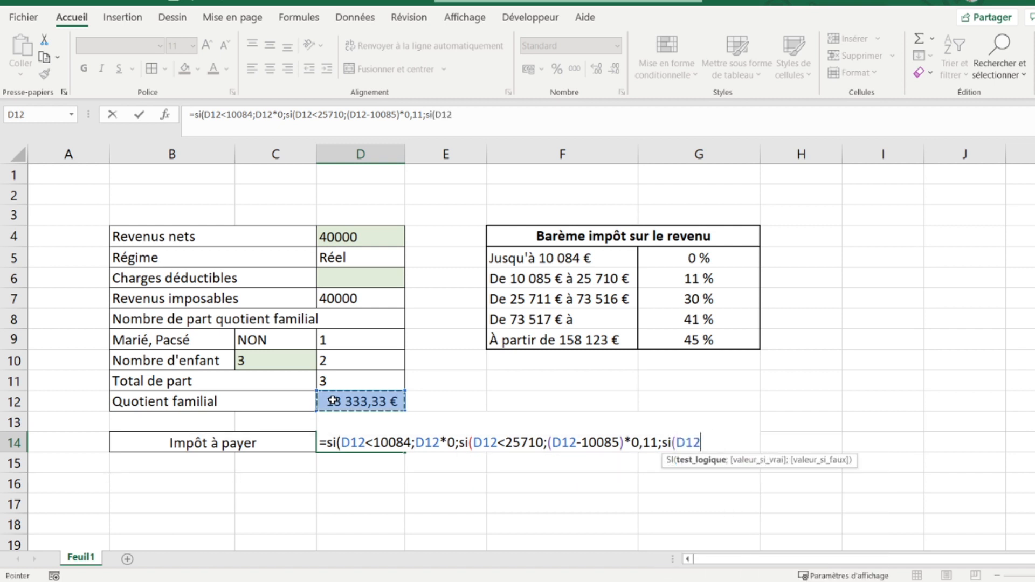
type("<73516")
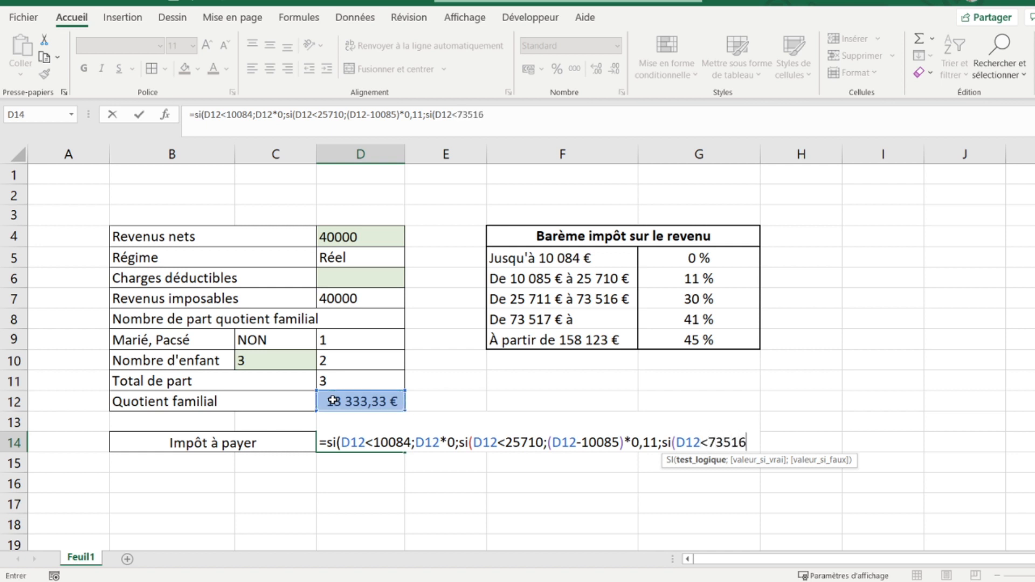
type(";")
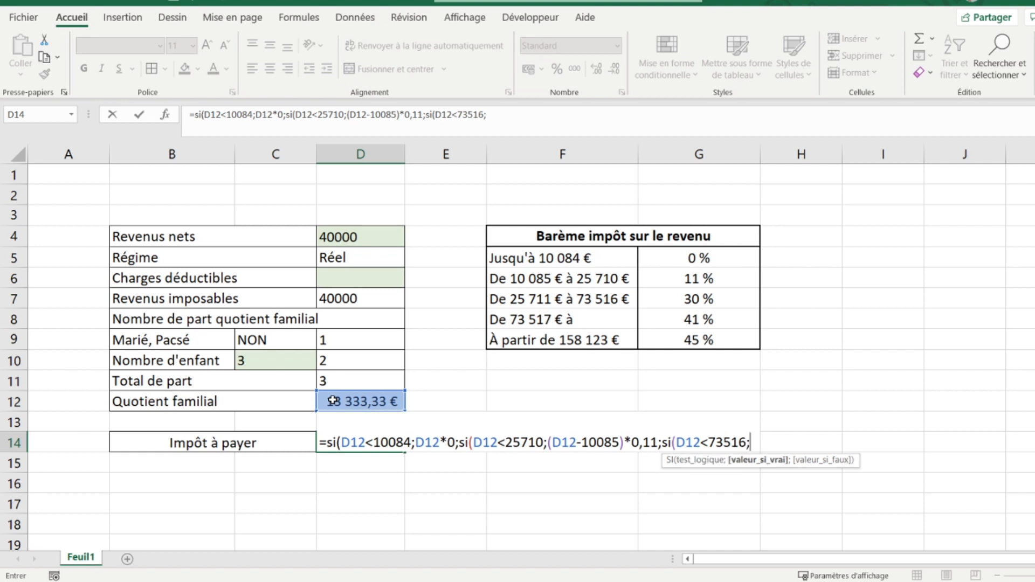
type("(25710")
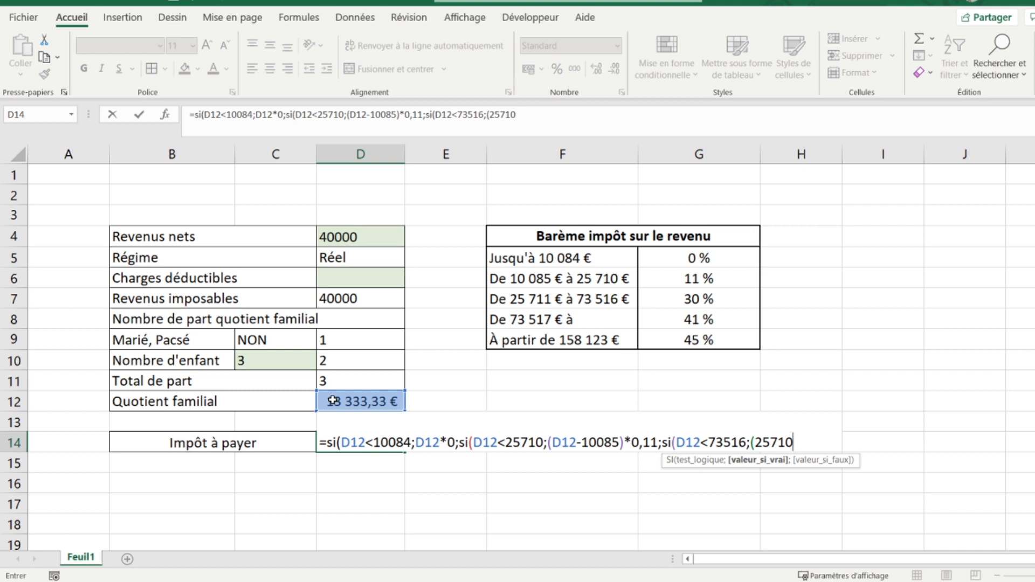
type("-10085")
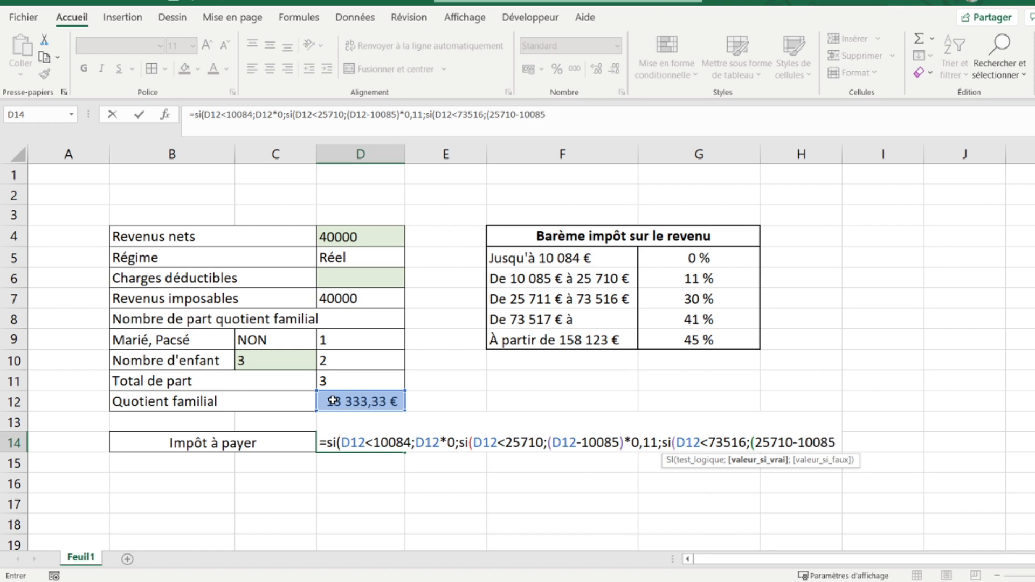
type(")*0,11")
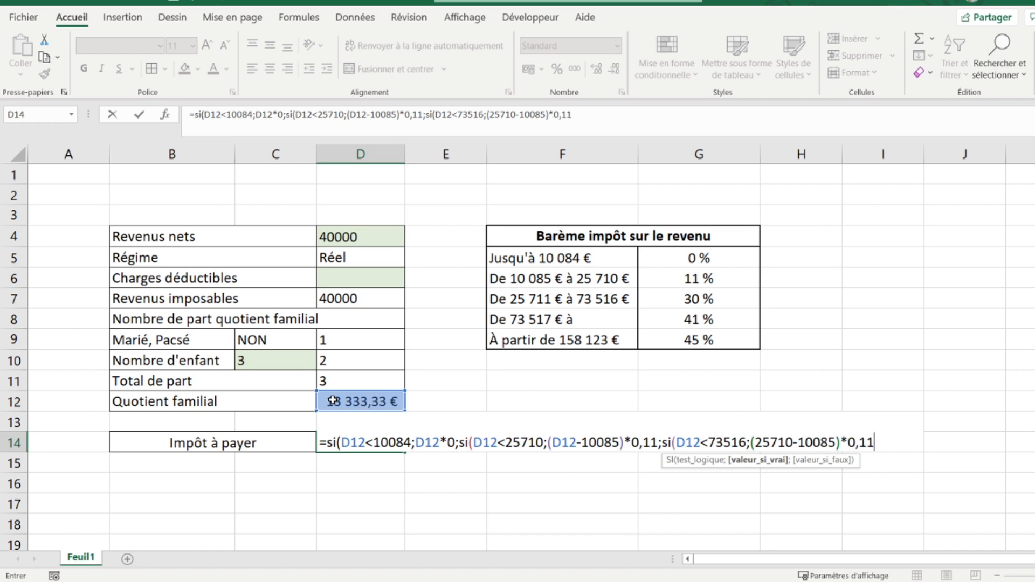
type("+(")
left_click(333, 401)
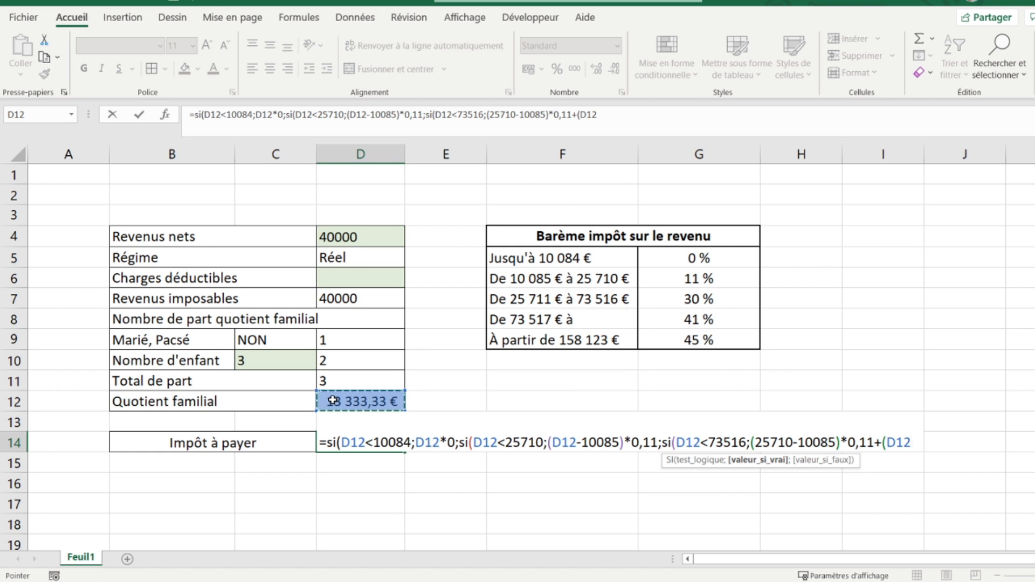
type("-25")
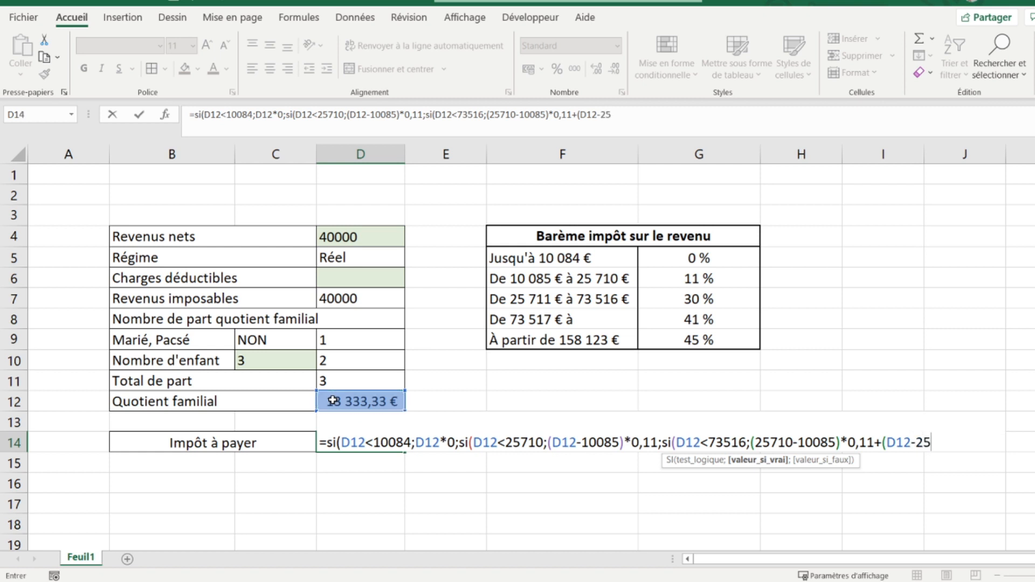
type("711)*0,3")
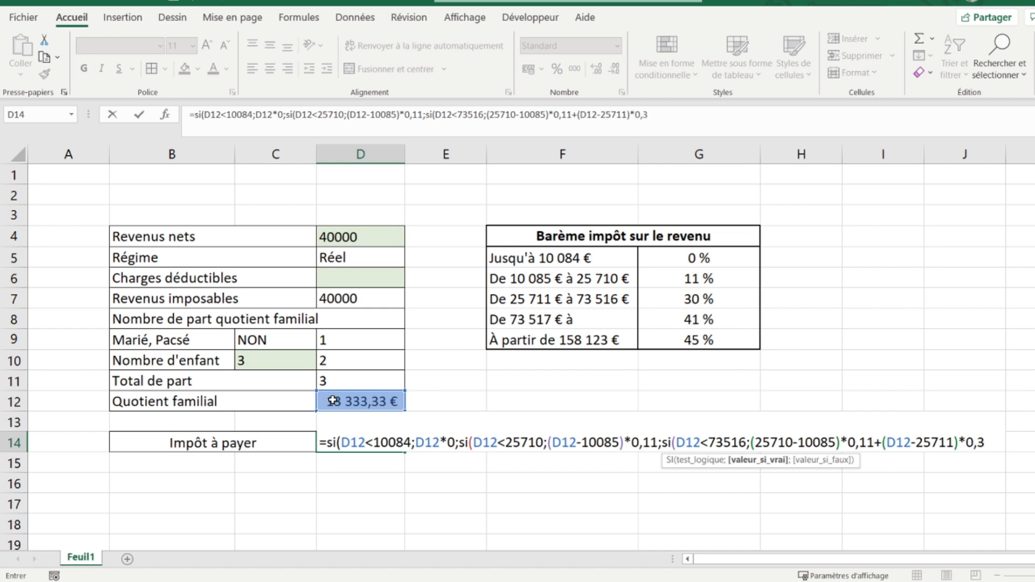
type(";si(")
left_click(333, 400)
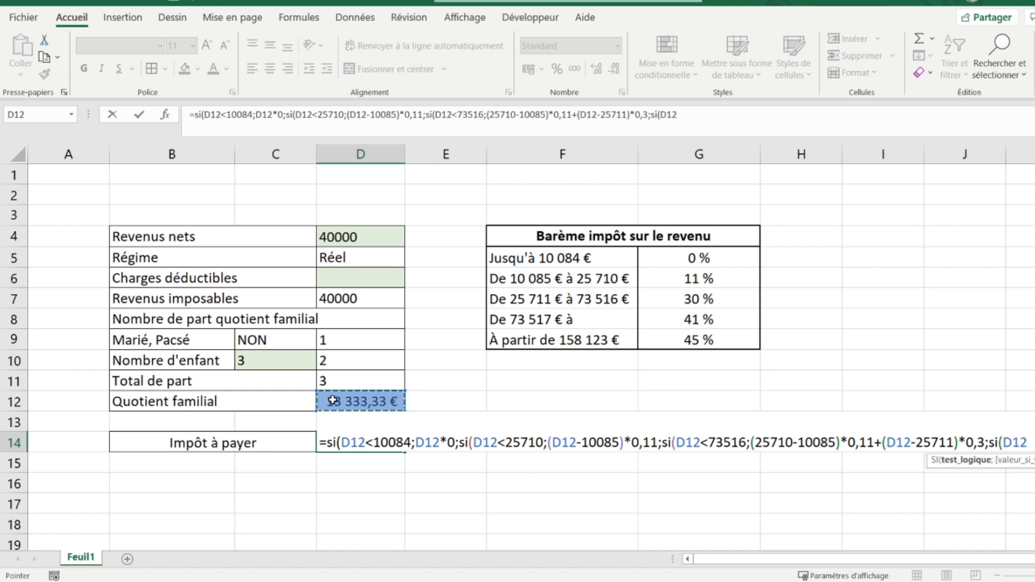
type("<")
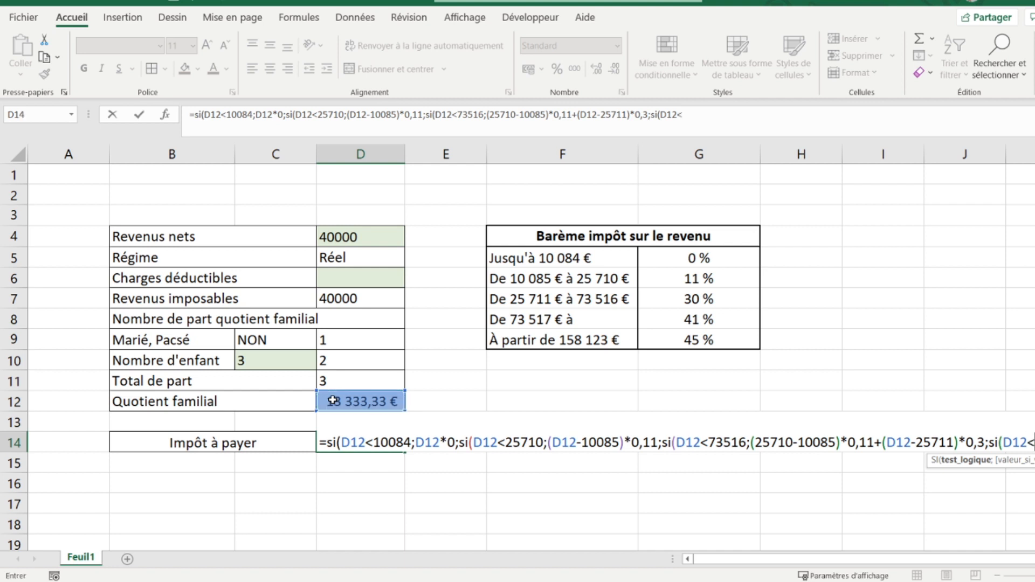
type("158123;")
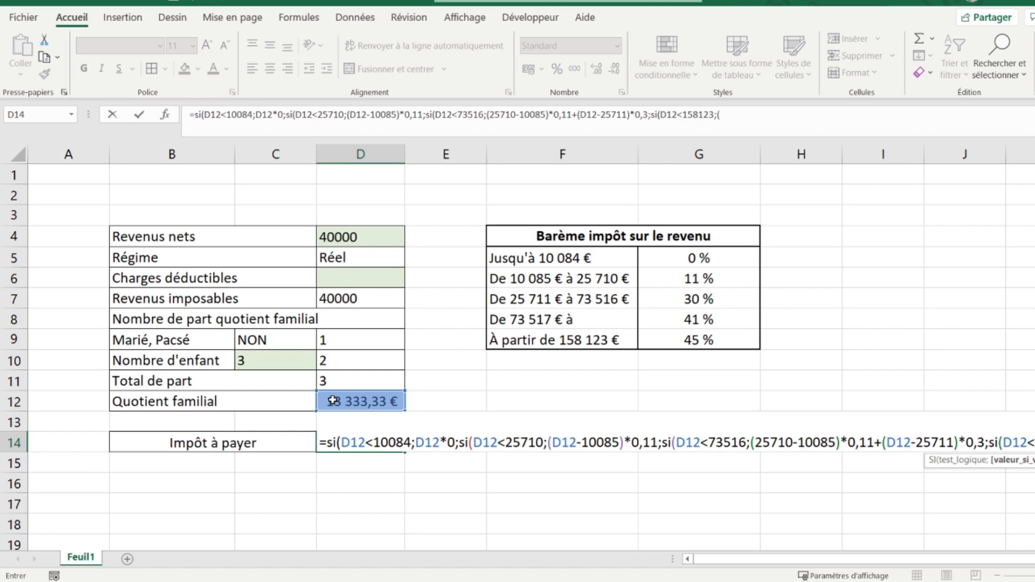
type("(25710")
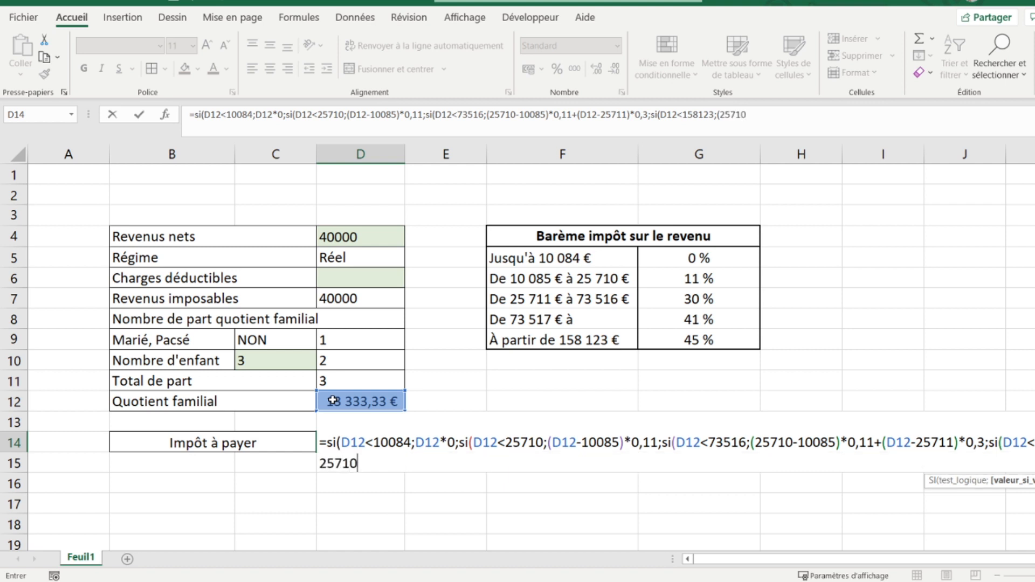
type("-10085")
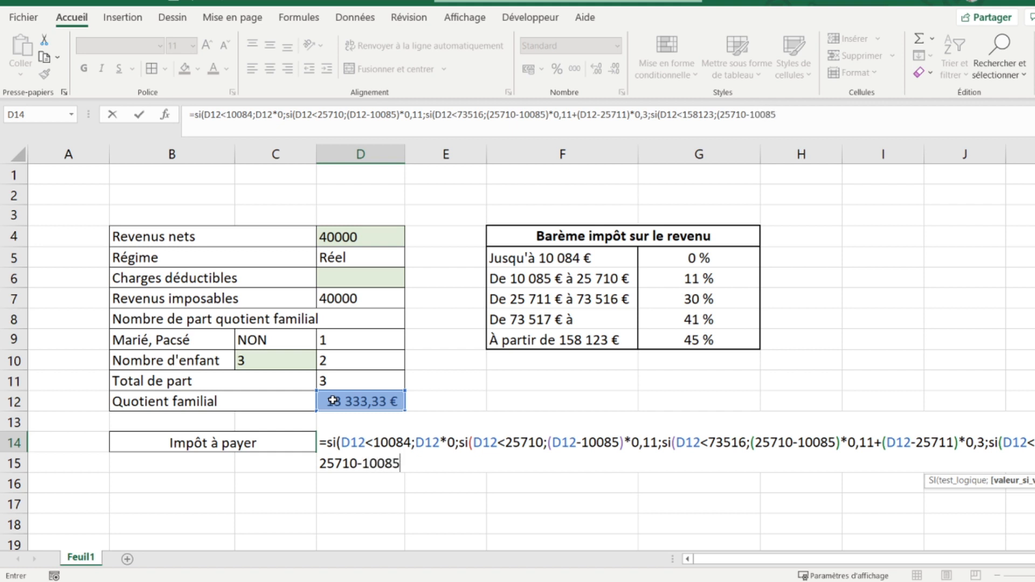
type(")")
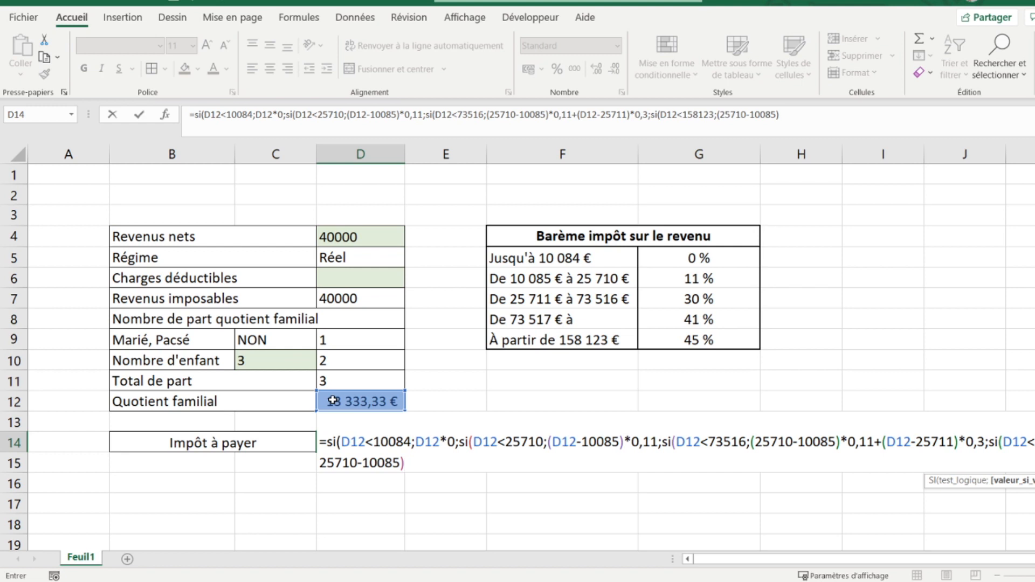
type("*0,11")
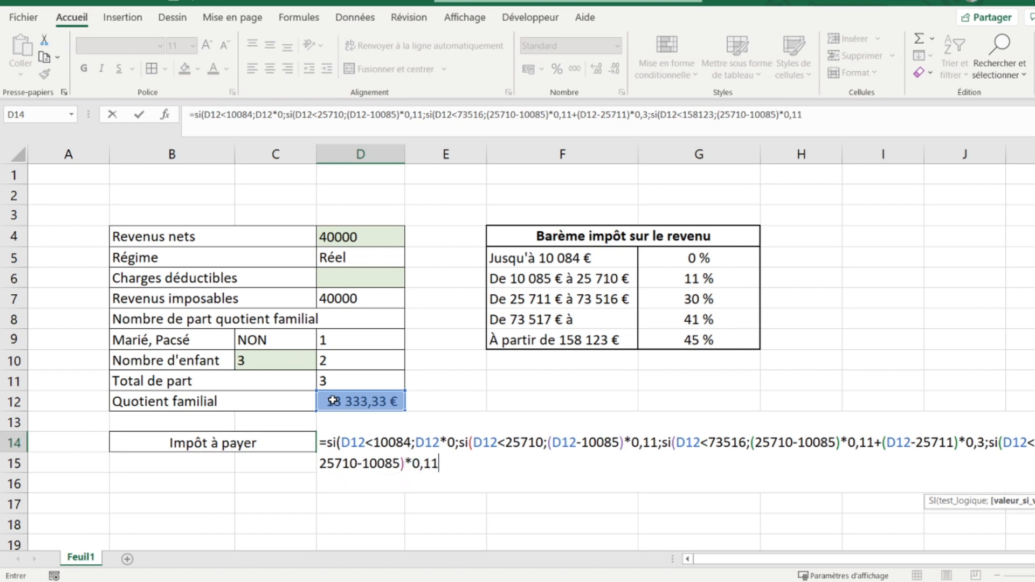
type("+(73516")
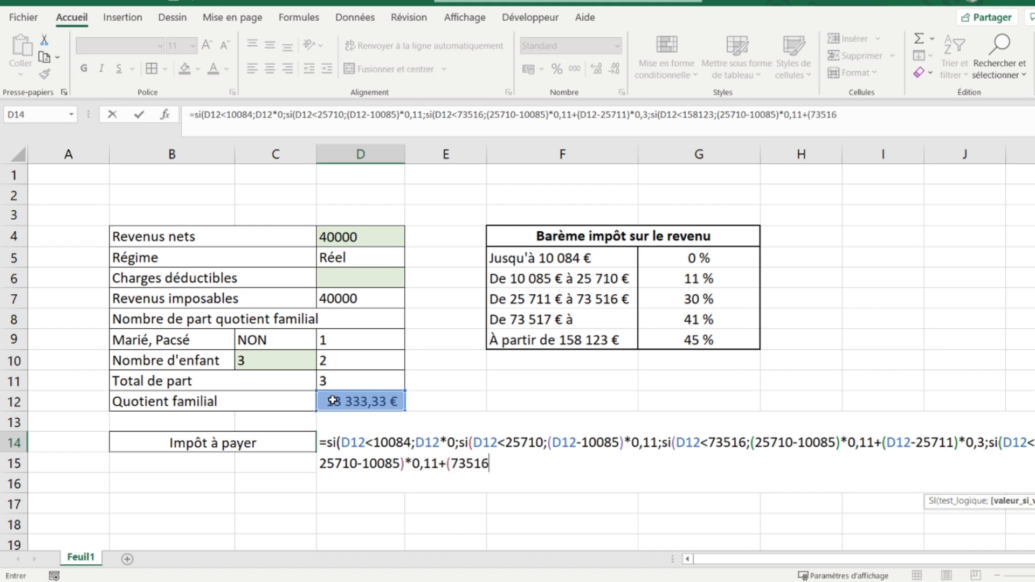
type("-25711)0,")
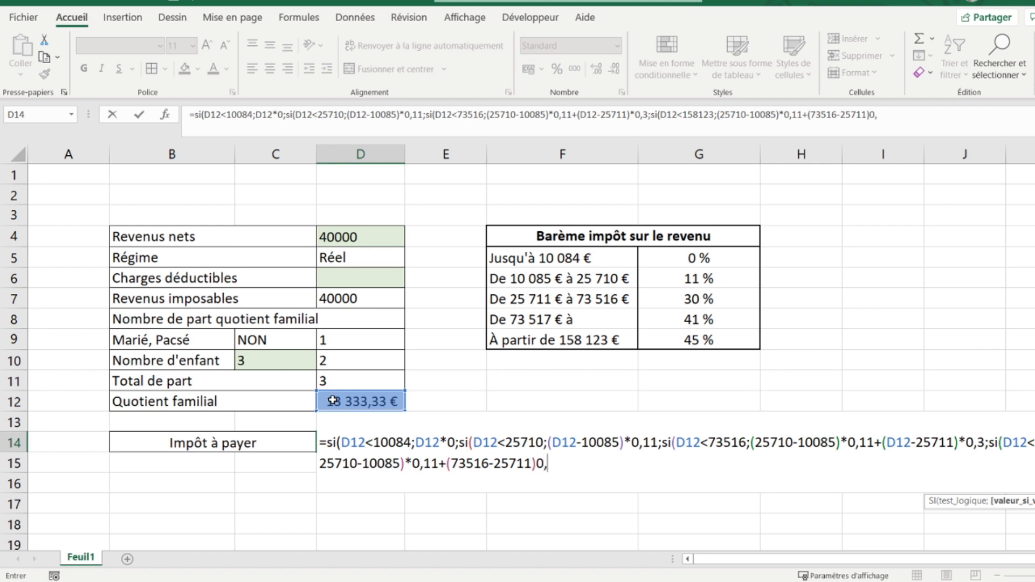
key("BackSpace")
key("BackSpace")
type("*0,3")
type("+(")
left_click(333, 400)
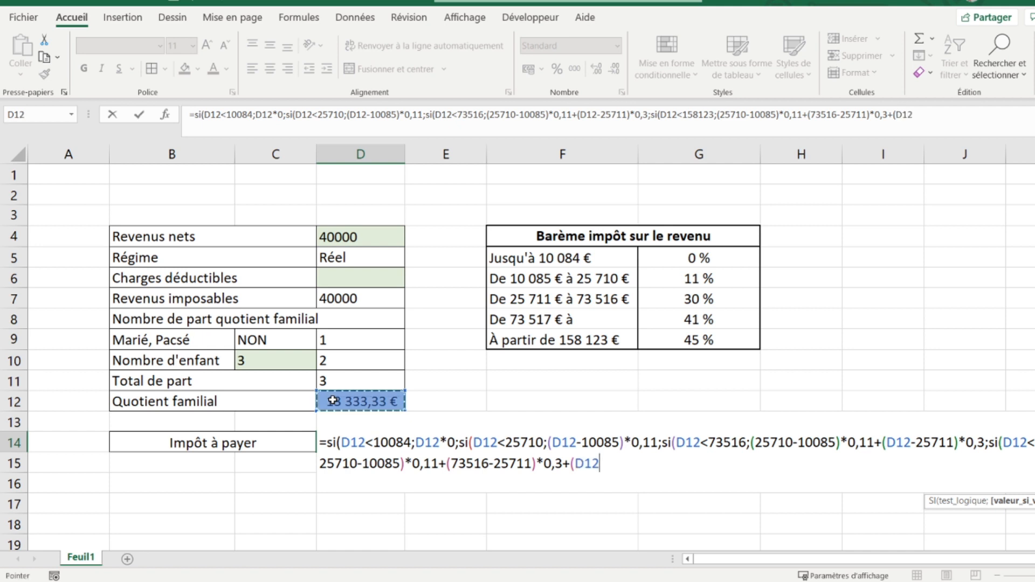
type("-")
type("7351")
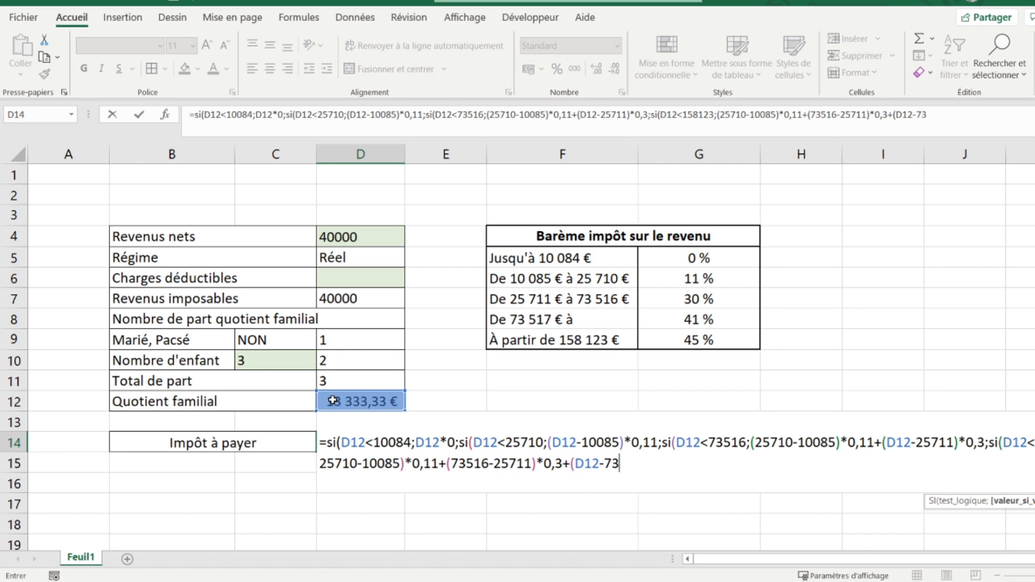
type("7)*0,41")
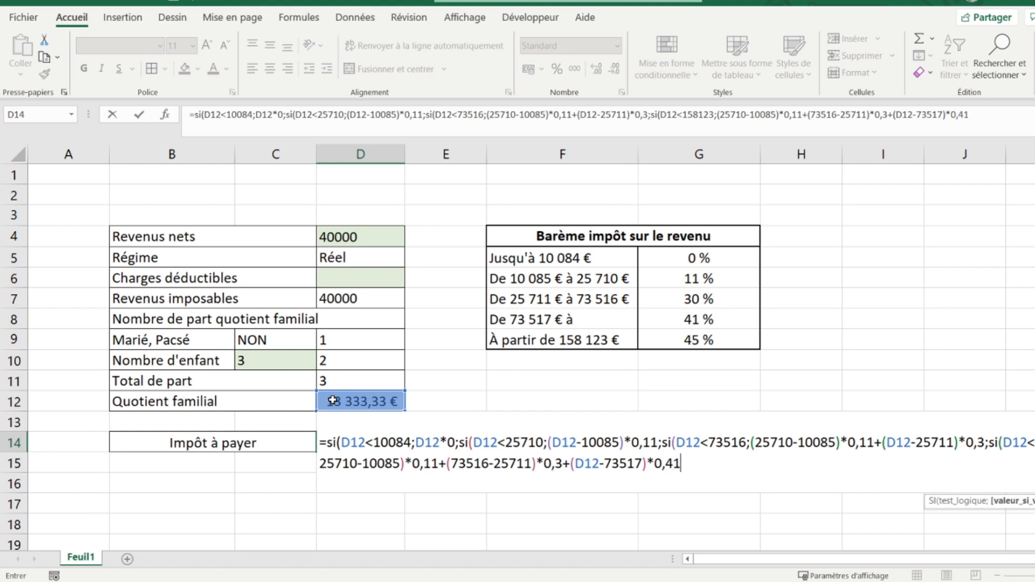
type(";")
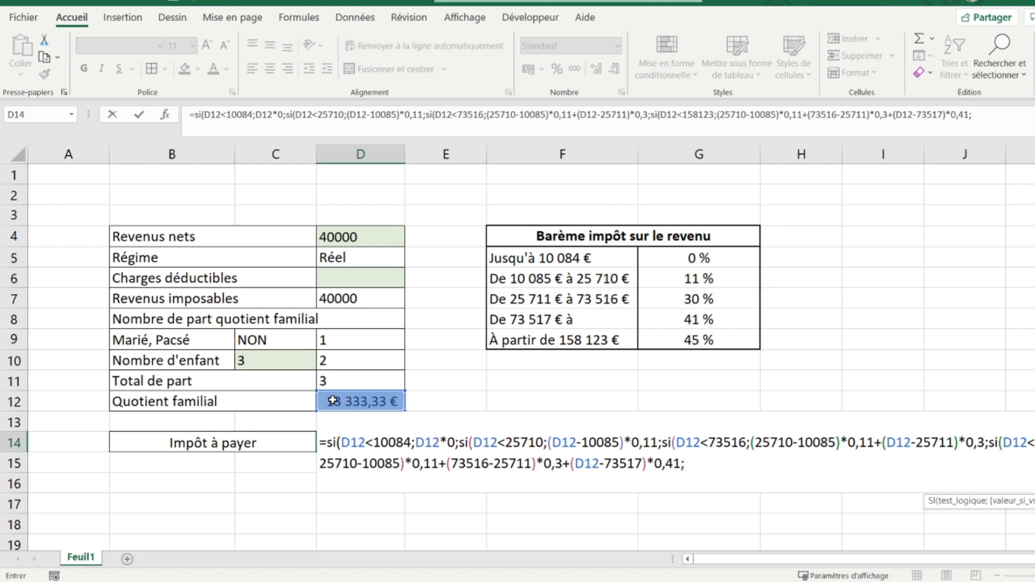
type("(")
type("25710-1")
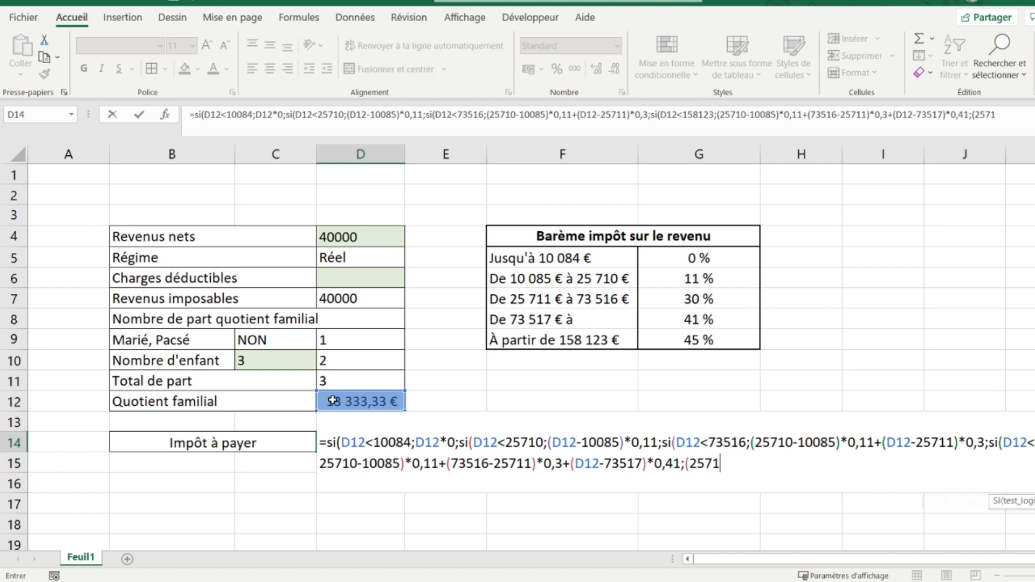
type("0085)")
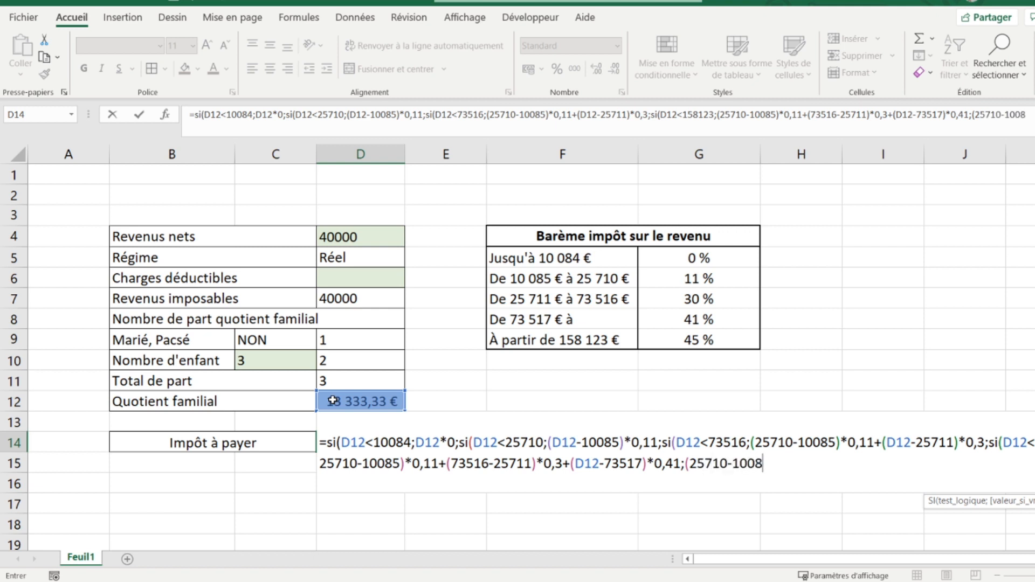
type("*0,11+(73516-")
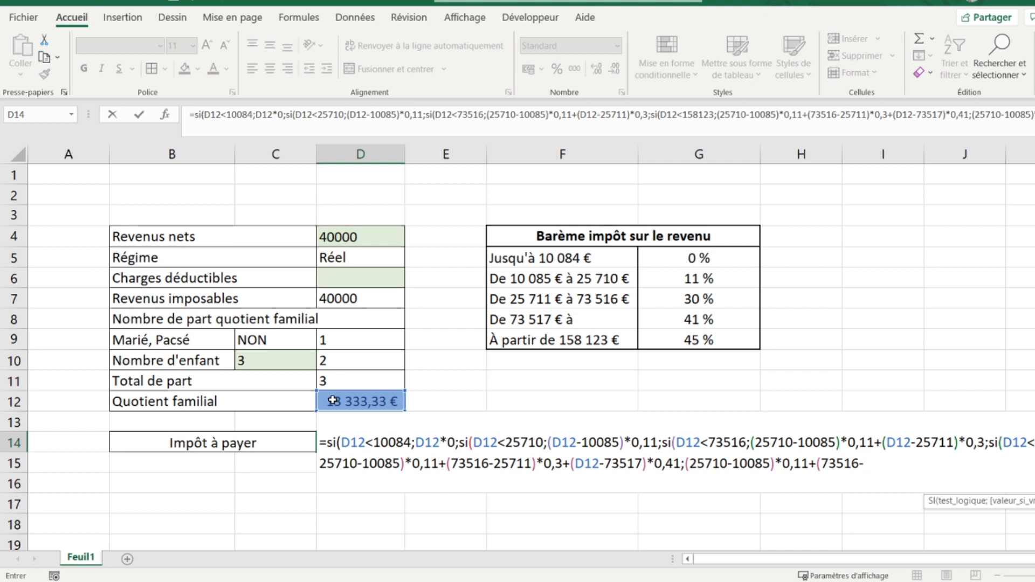
type("25711)*0,")
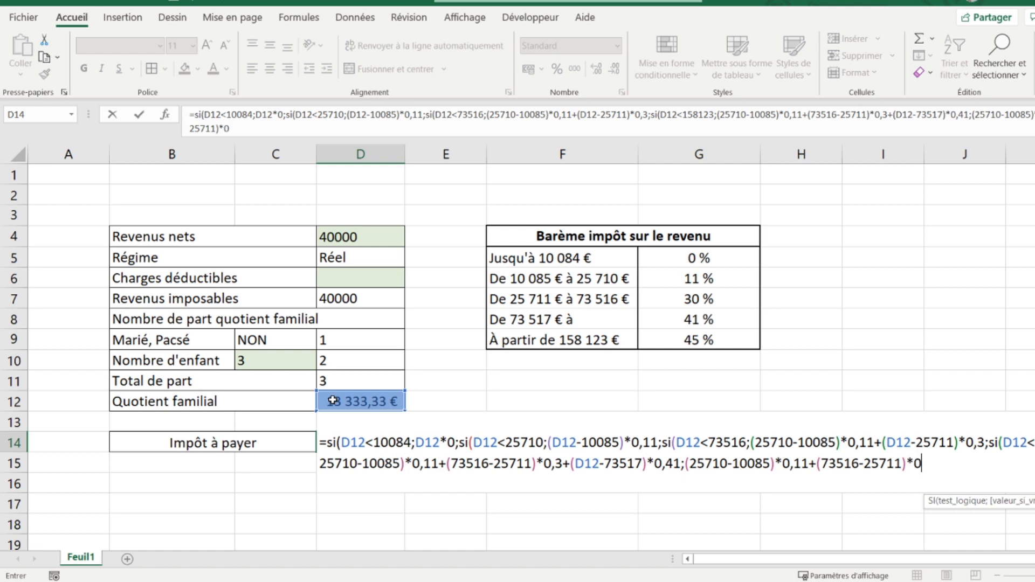
type("3+(158122")
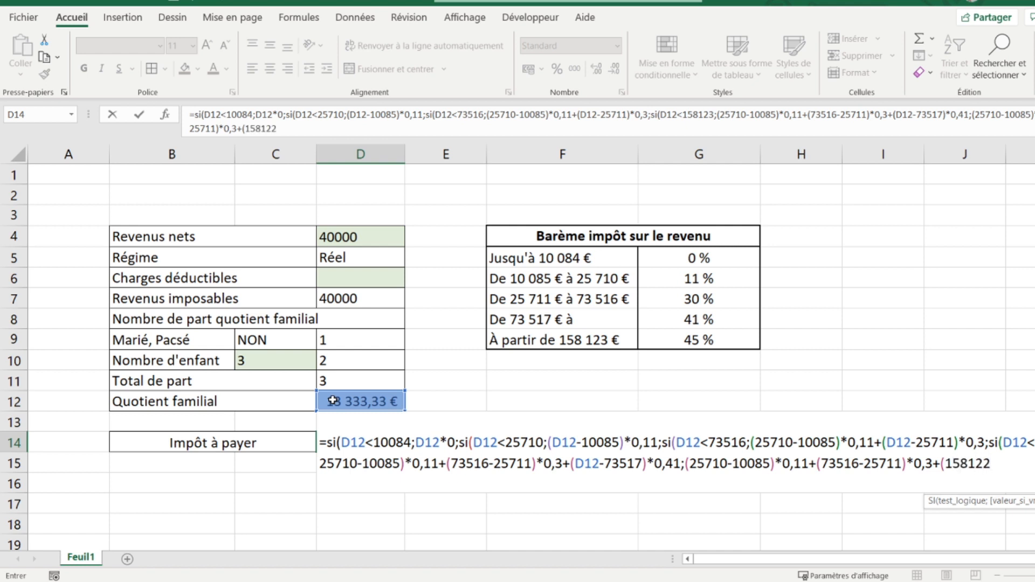
type("-73517)*0,41+(")
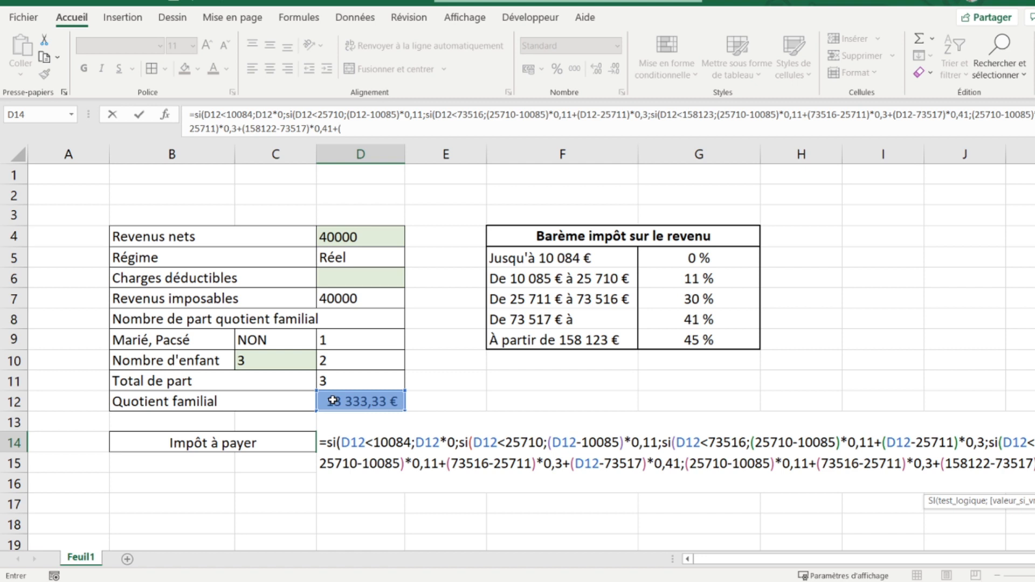
Finish the D14 formula with the 45 % portion (D12-158123)*0,45, close all four SI functions, validate it and reselect D14
left_click(332, 401)
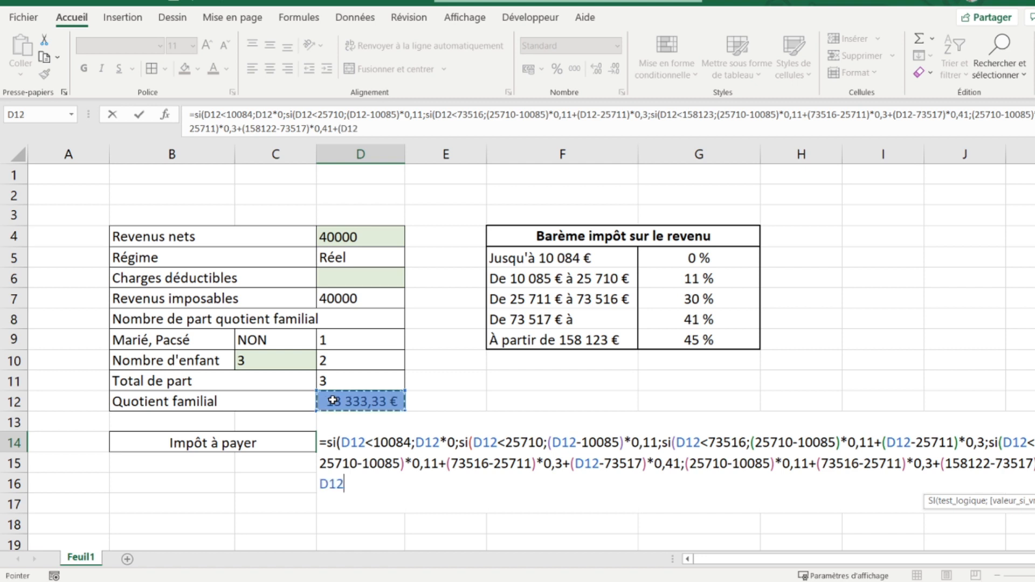
type("-")
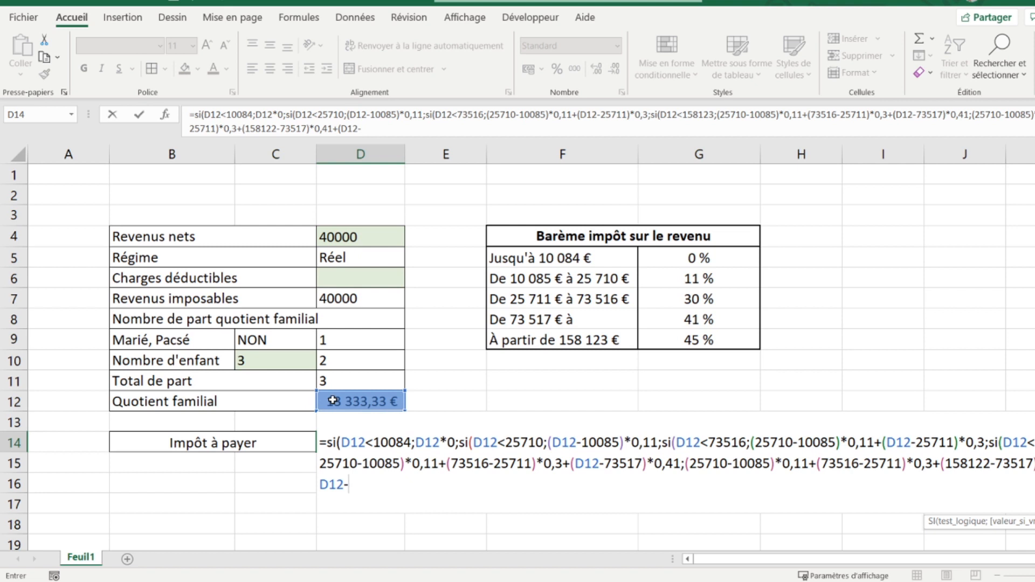
type("158123)*")
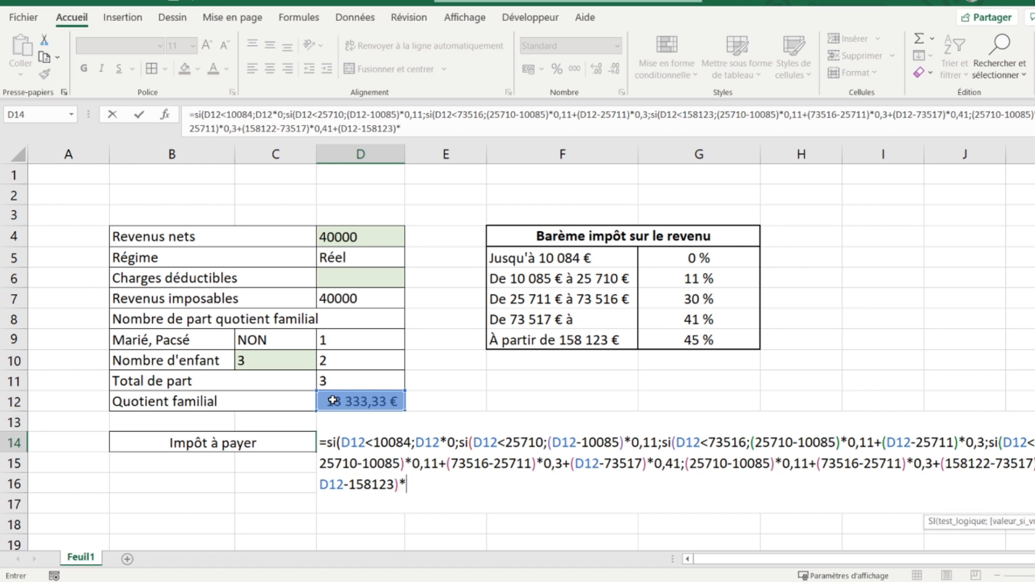
type("0,45")
type(")")
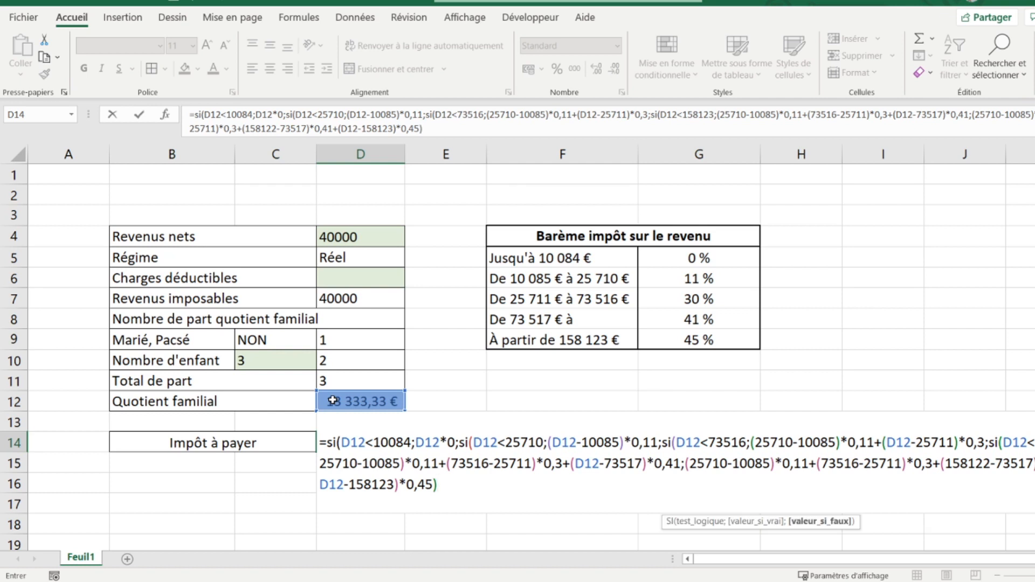
type("))")
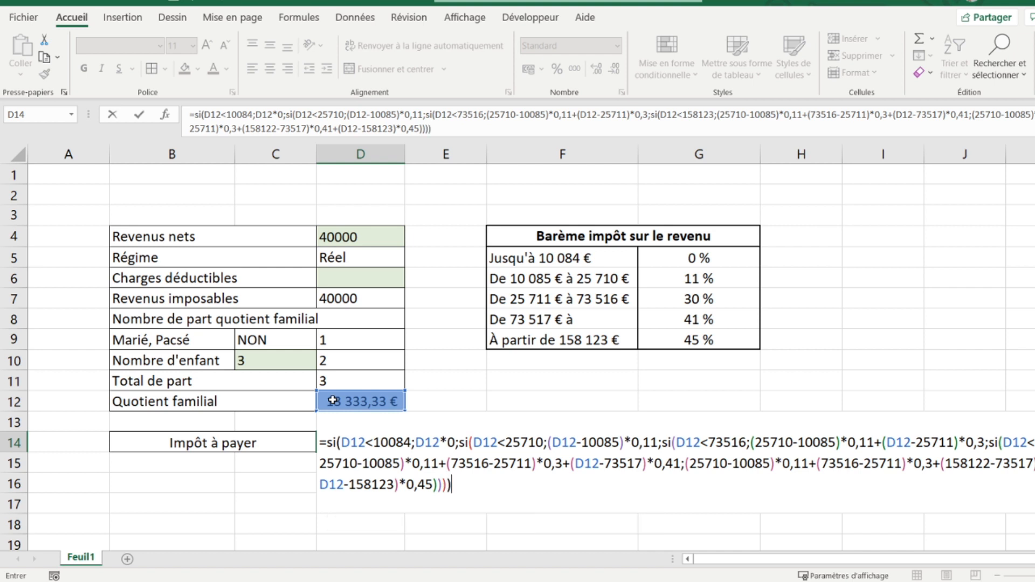
key("Return")
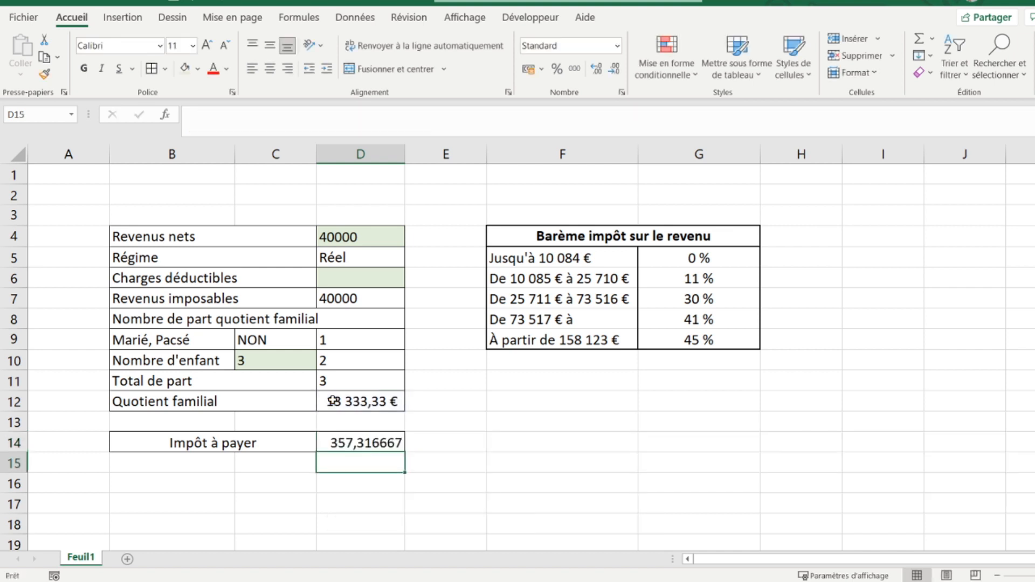
key("Up")
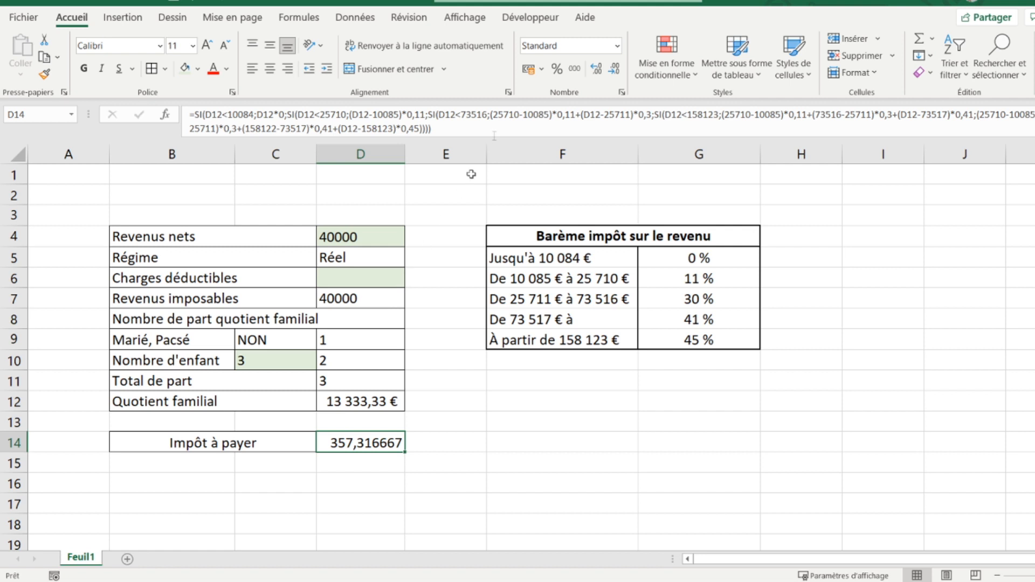
Format the tax payable in D14 as a euro accounting amount and multiply its formula by the total shares in D11
left_click(528, 68)
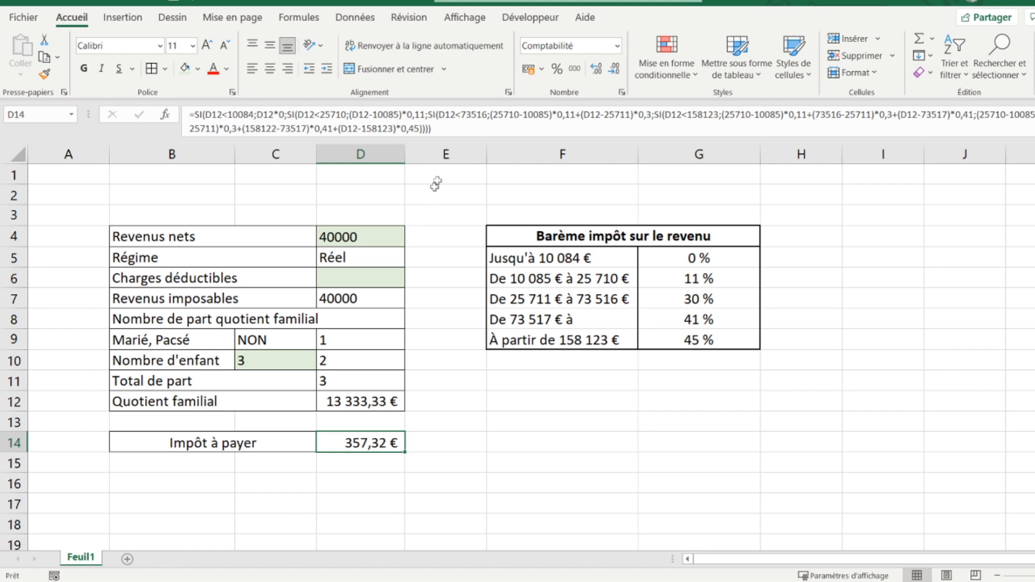
left_click(452, 131)
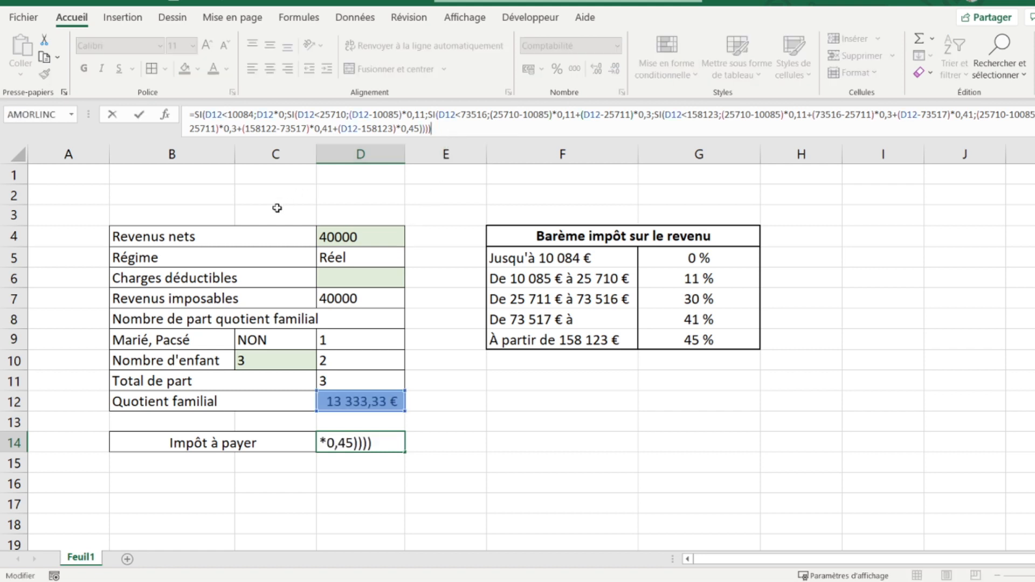
type("*3")
key("BackSpace")
left_click(326, 377)
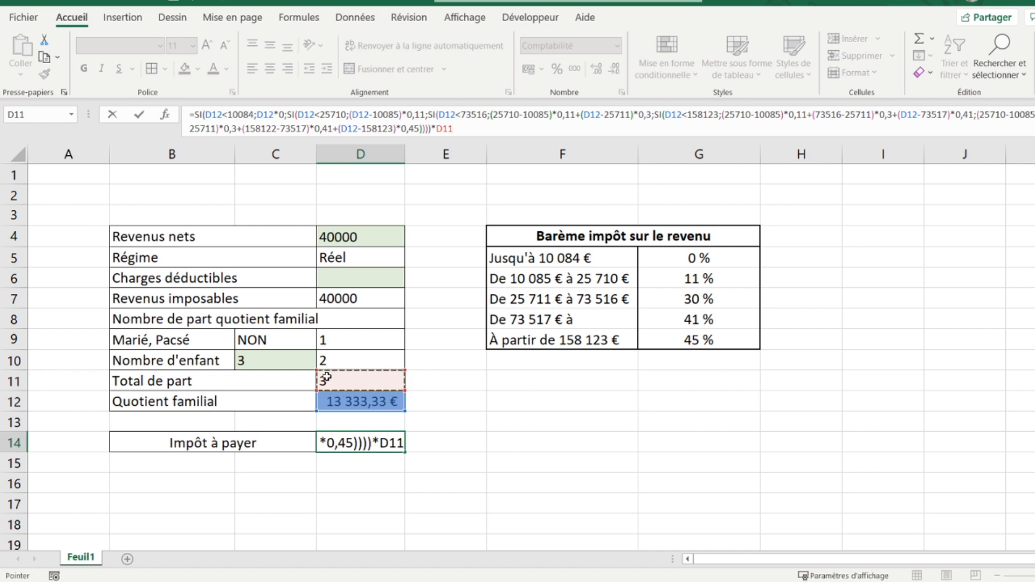
key("Return")
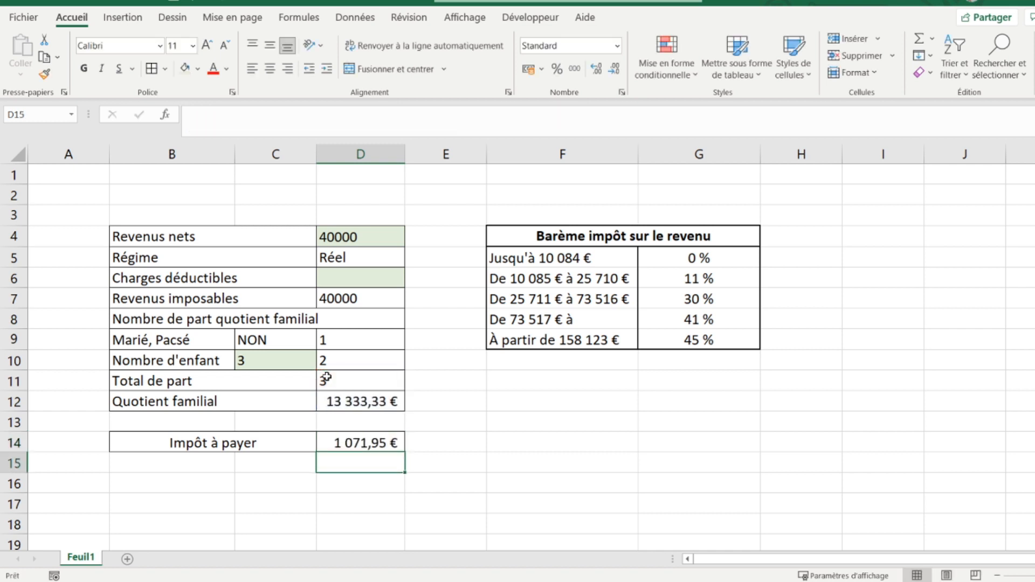
key("Left")
key("Left")
key("Left")
key("Up")
key("Up")
key("Up")
key("Up")
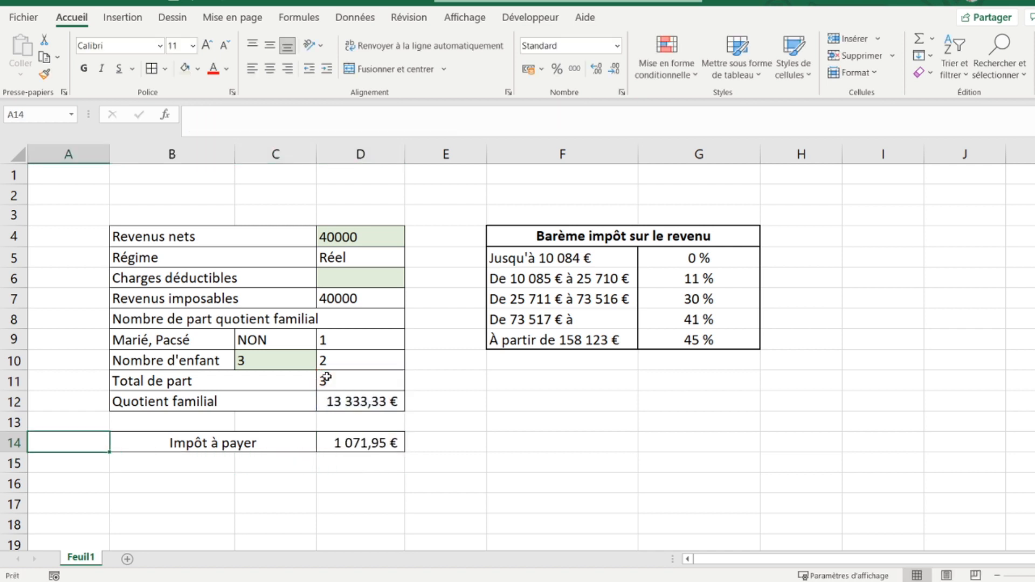
key("Up")
key("Up")
key("Up")
key("Up")
key("Up")
key("Up")
key("Up")
key("Up")
key("Up")
key("Up")
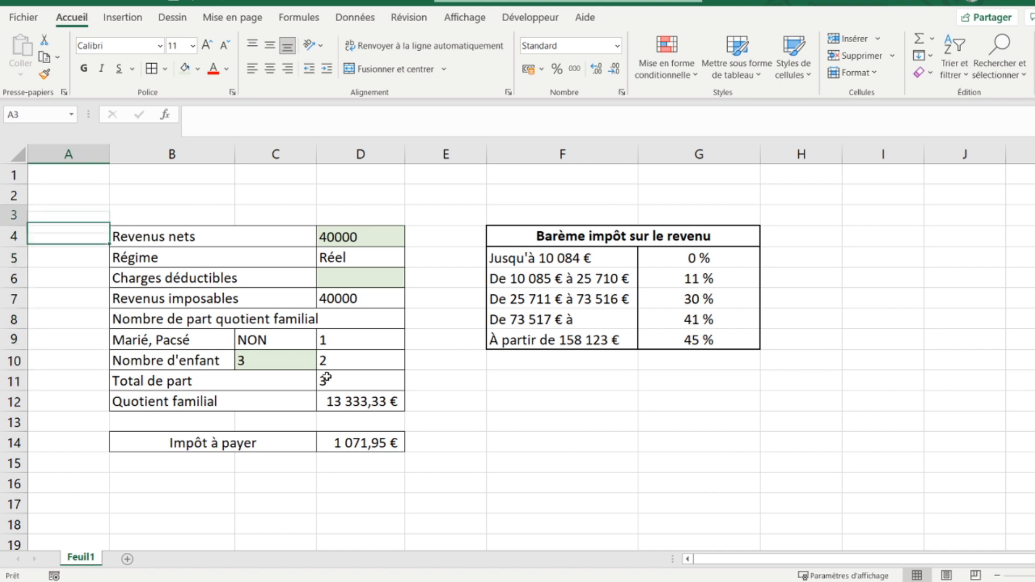
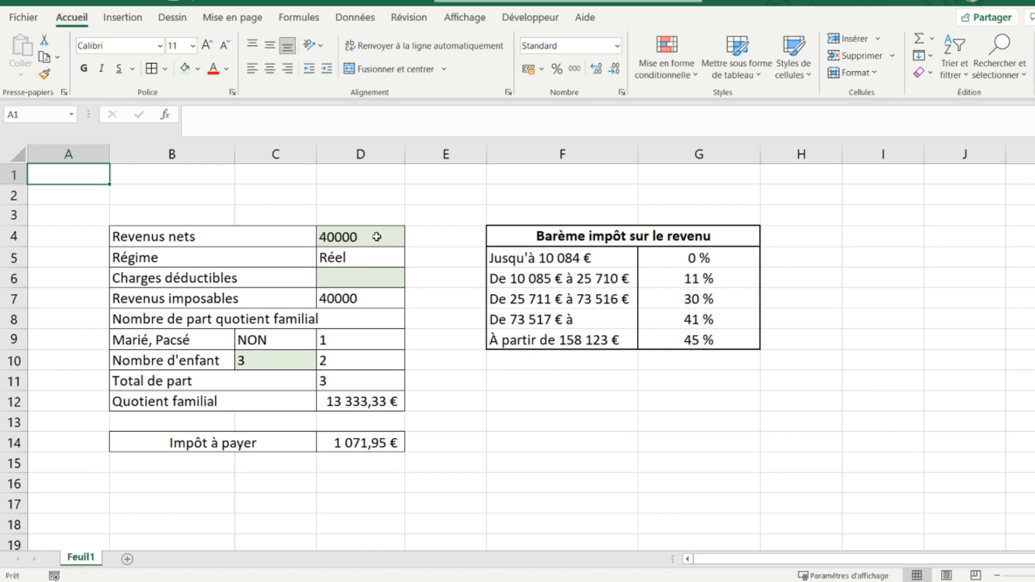
Check the formulas behind the family quotient in D12 and the total shares in D11
left_click(340, 405)
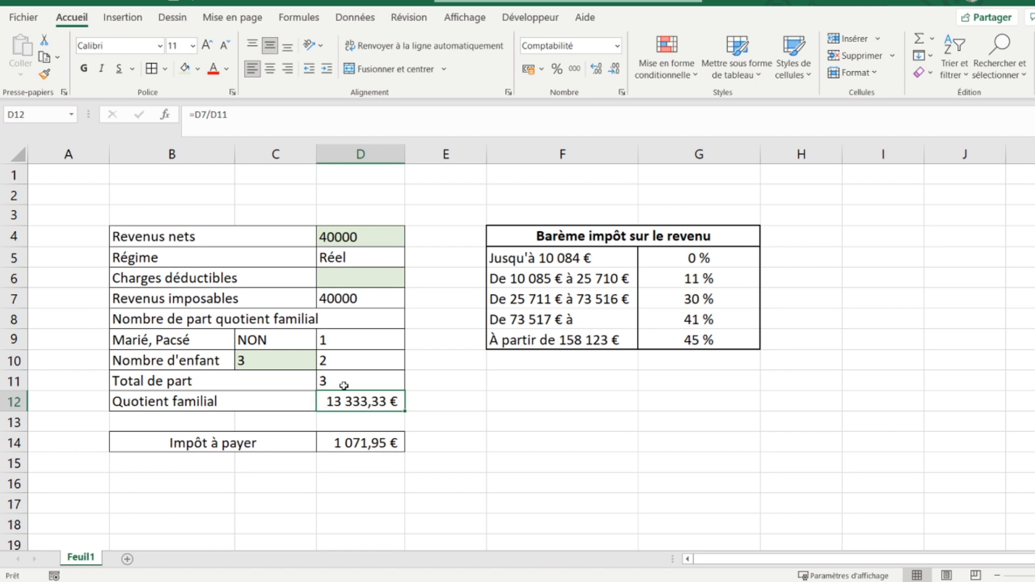
left_click(343, 385)
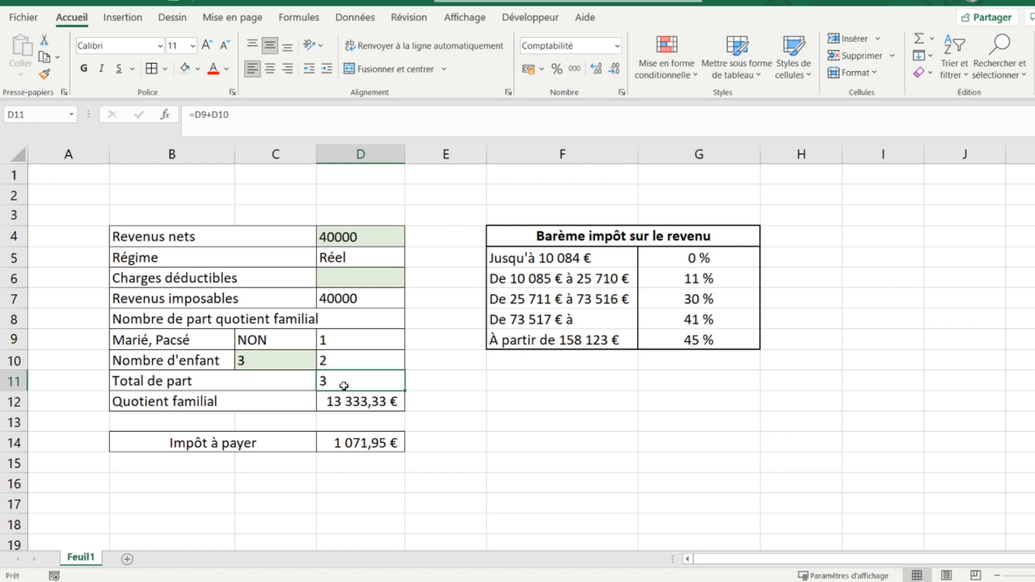
left_click(42, 171)
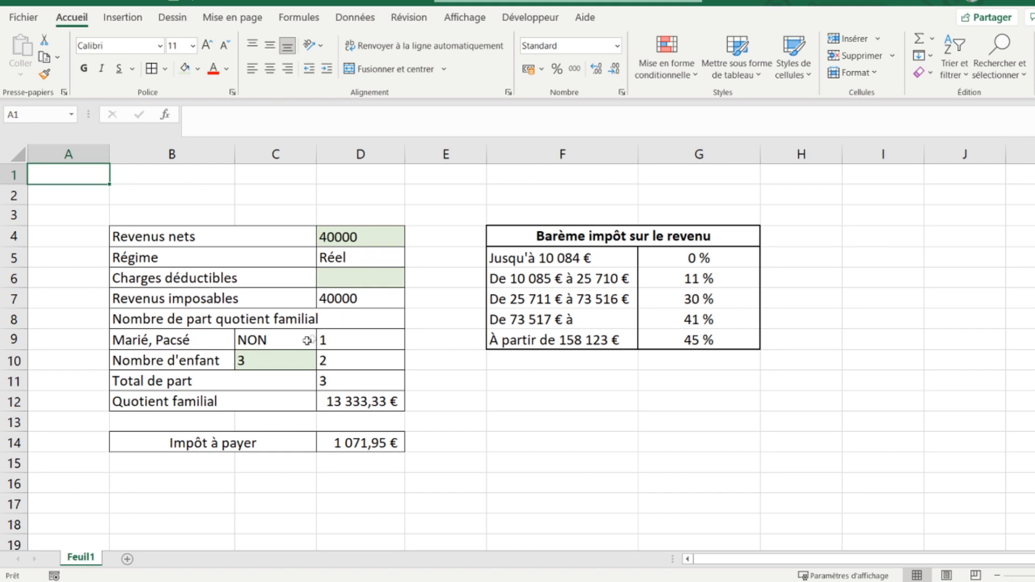
Set the number of children in C10 to 0 and check the tax payable in D14
left_click(277, 340)
left_click(277, 362)
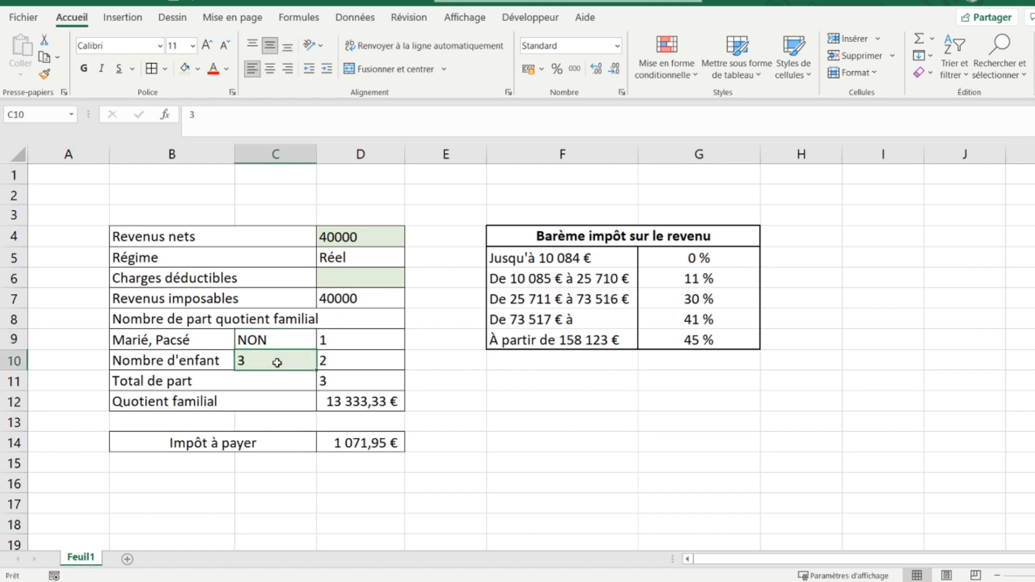
type("0")
key("Return")
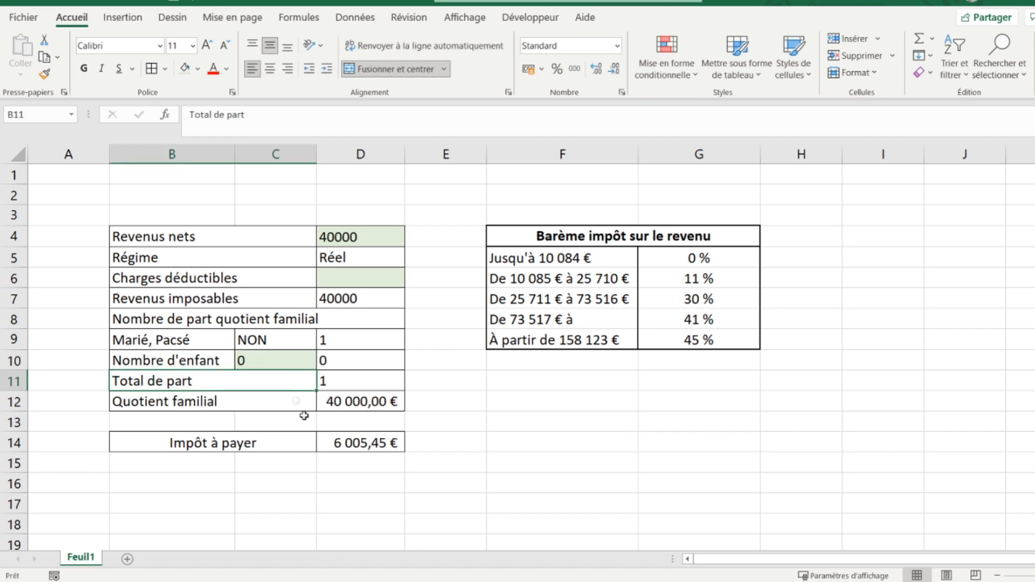
left_click(337, 443)
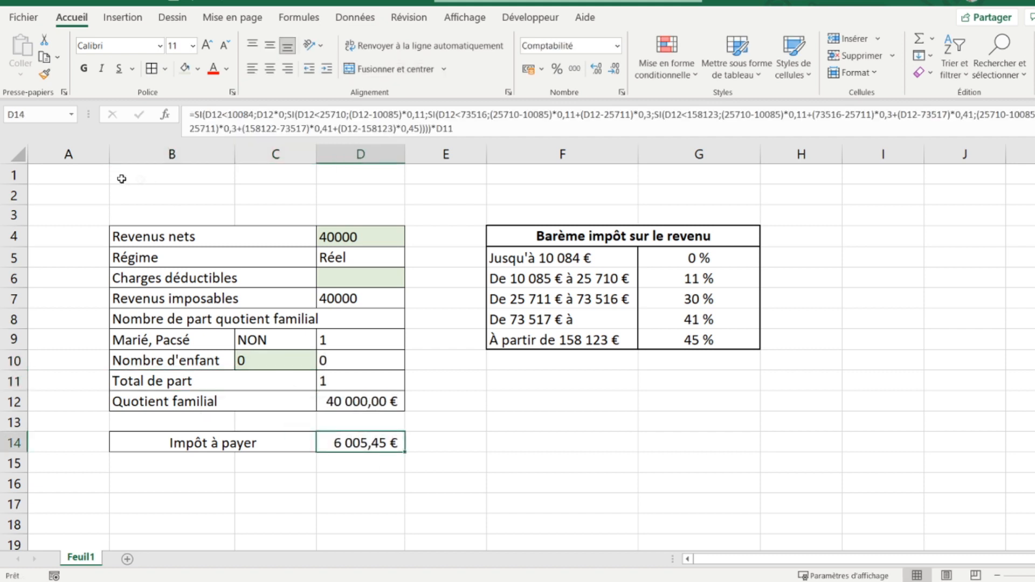
left_click(82, 177)
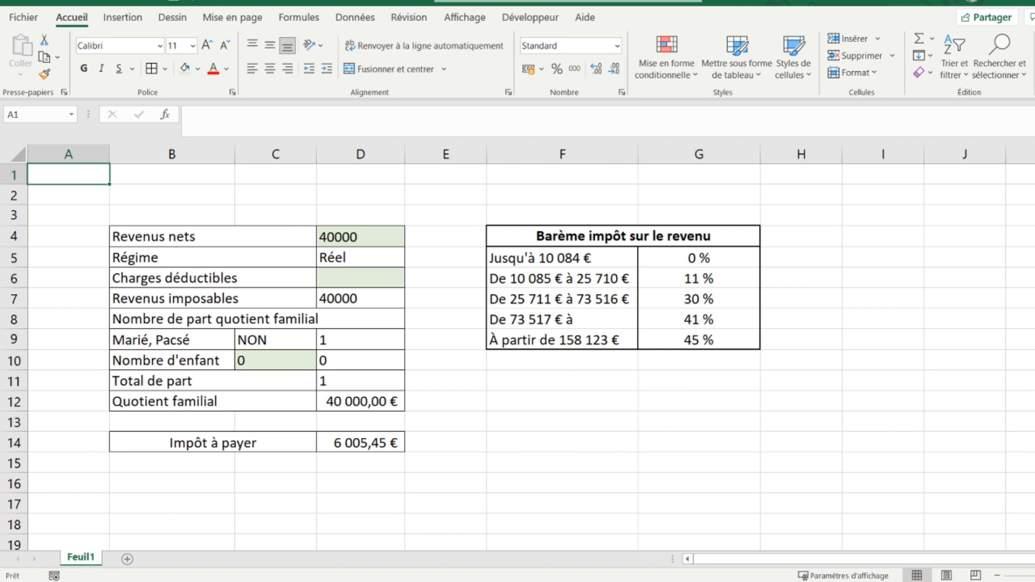
Switch the tax regime in D5 to Forfait
left_click(201, 278)
left_click_drag(201, 278, 330, 279)
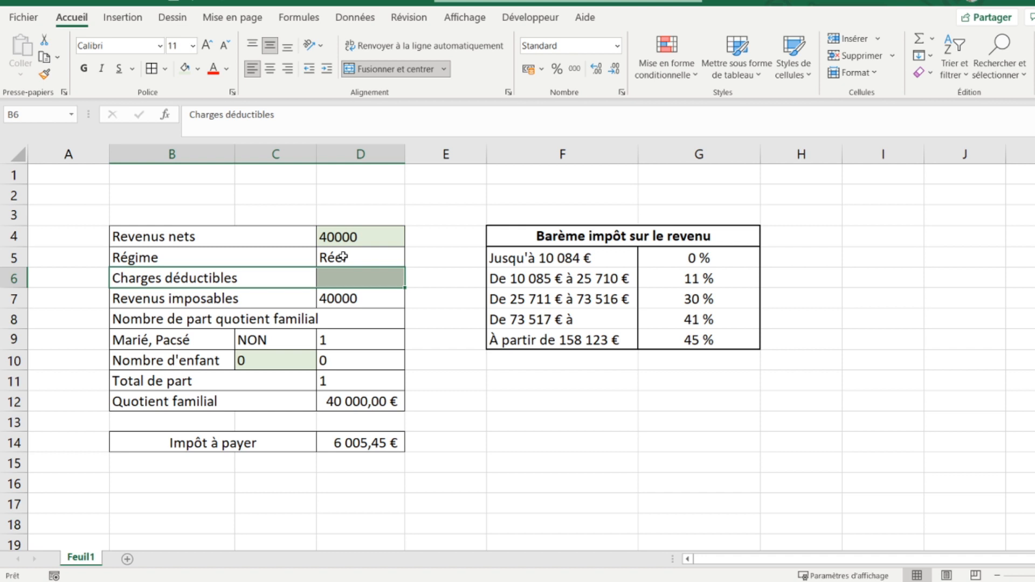
left_click(342, 257)
left_click(411, 259)
left_click(322, 274)
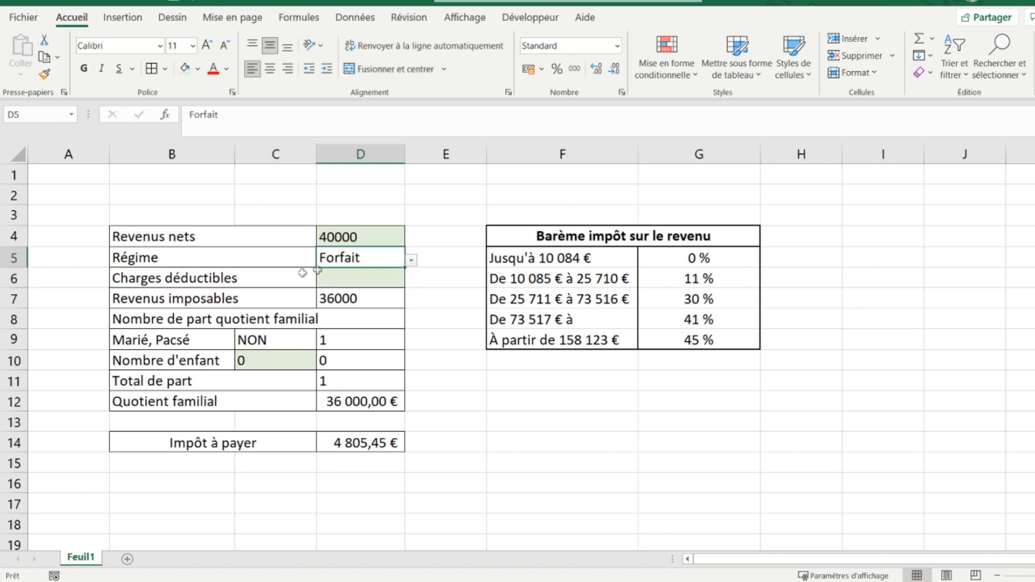
Italicise the Charges déductibles row B6:D6 and give it a new formula-based conditional formatting rule with =$D$5="Forfait"
left_click_drag(188, 279, 326, 277)
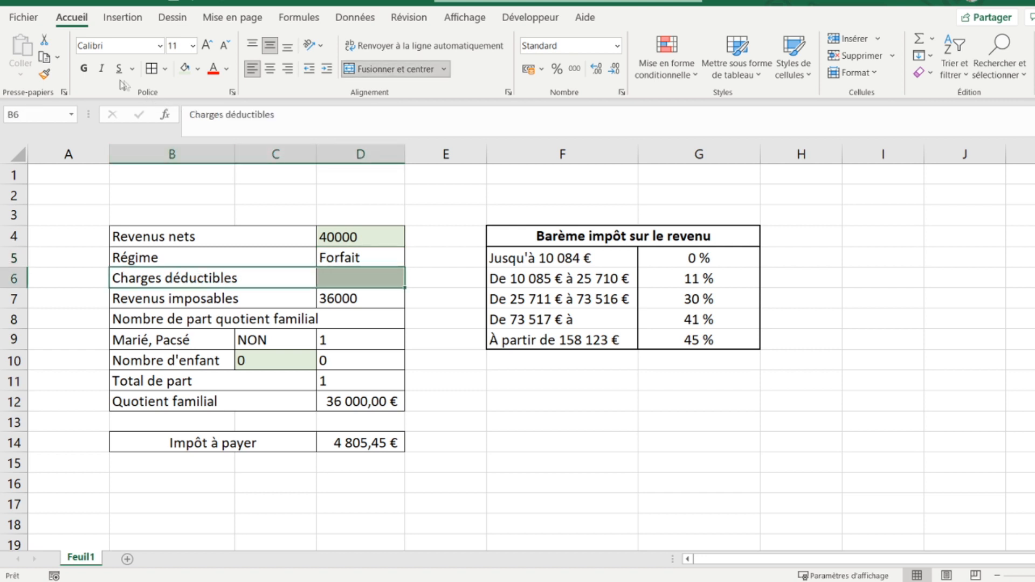
left_click(102, 70)
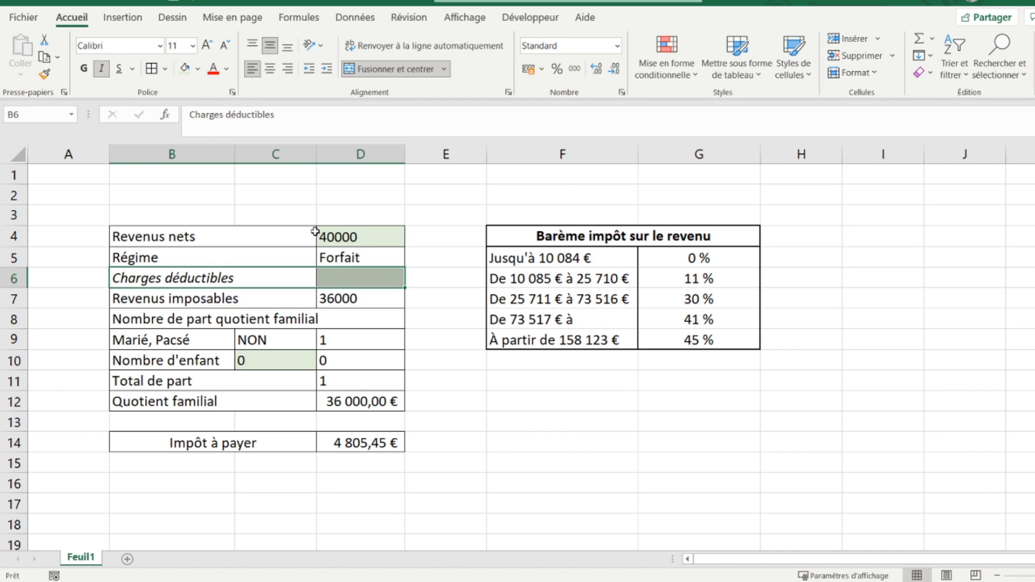
left_click(655, 76)
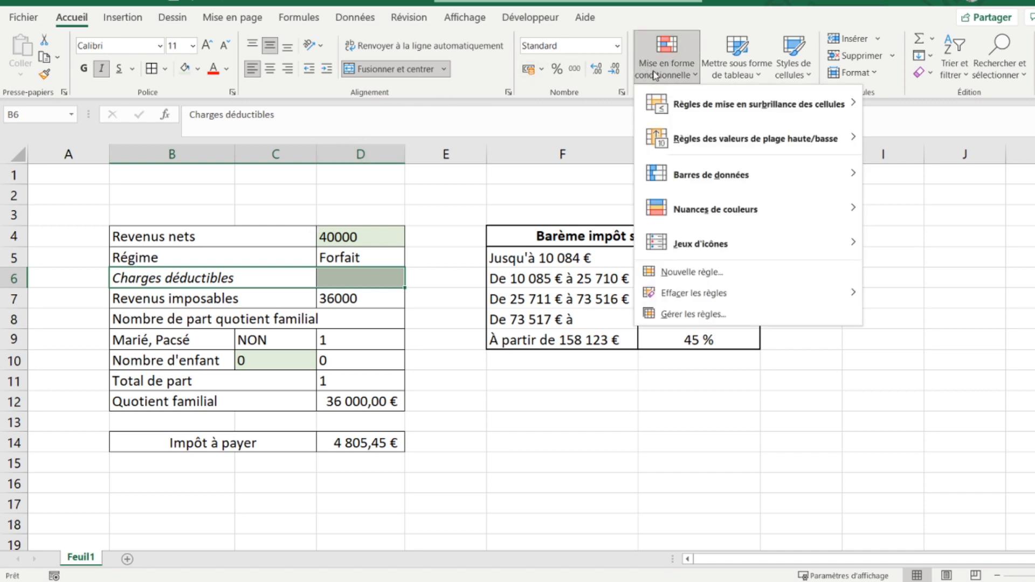
left_click(666, 273)
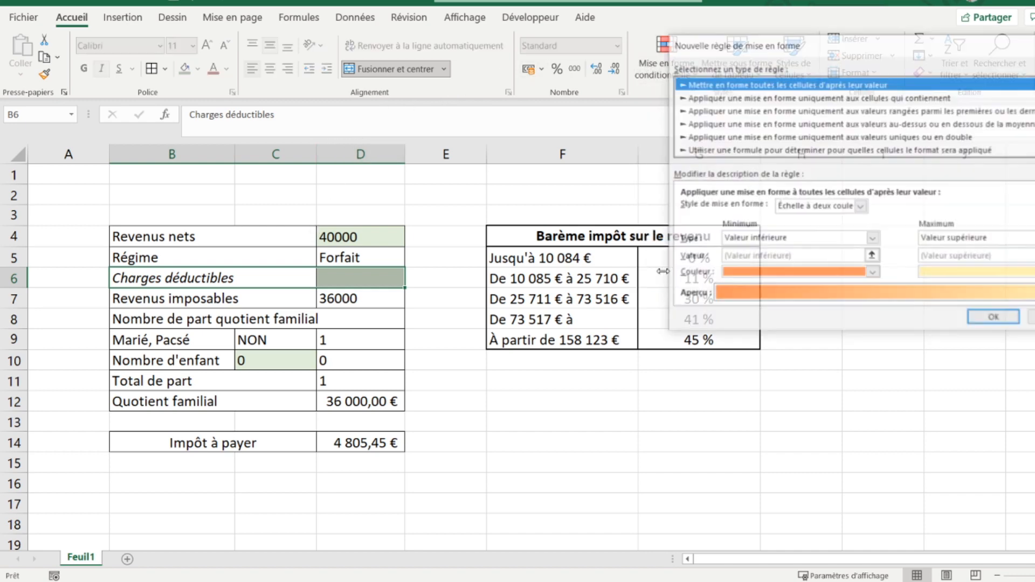
left_click(726, 151)
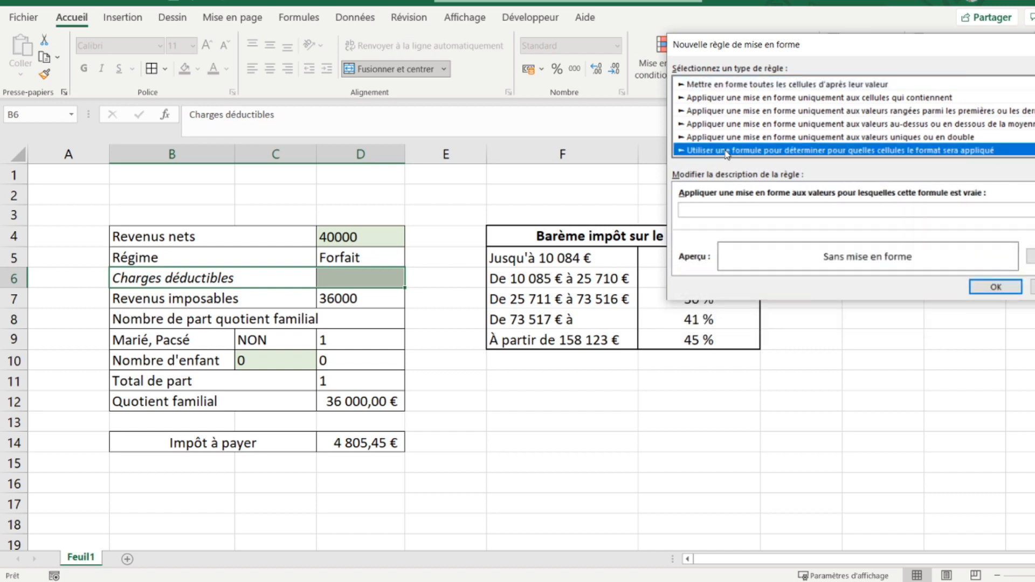
left_click(706, 207)
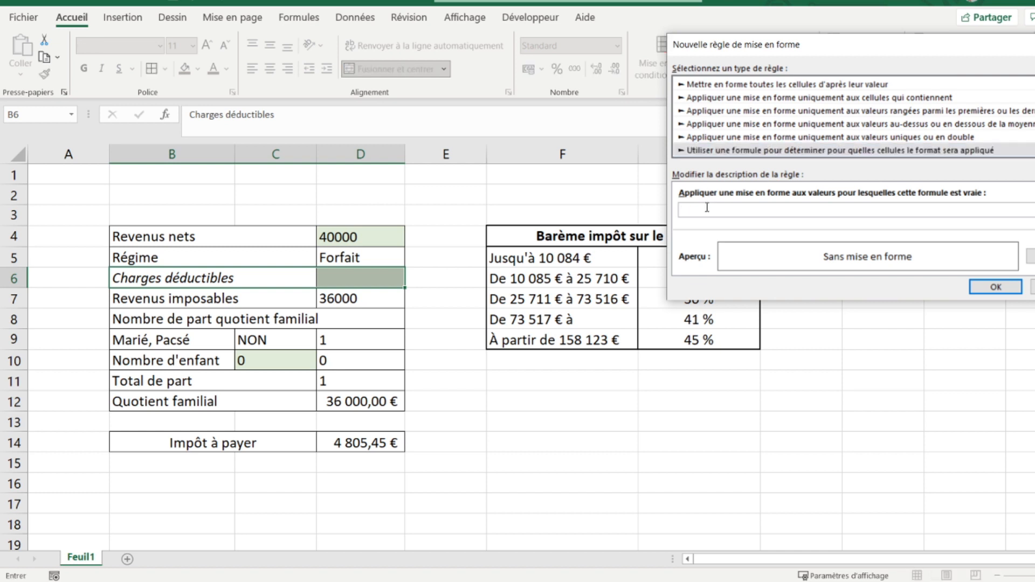
left_click(331, 255)
type("=")
Give the conditional formatting rule a black background fill and apply it to the Charges déductibles row
left_click(1032, 256)
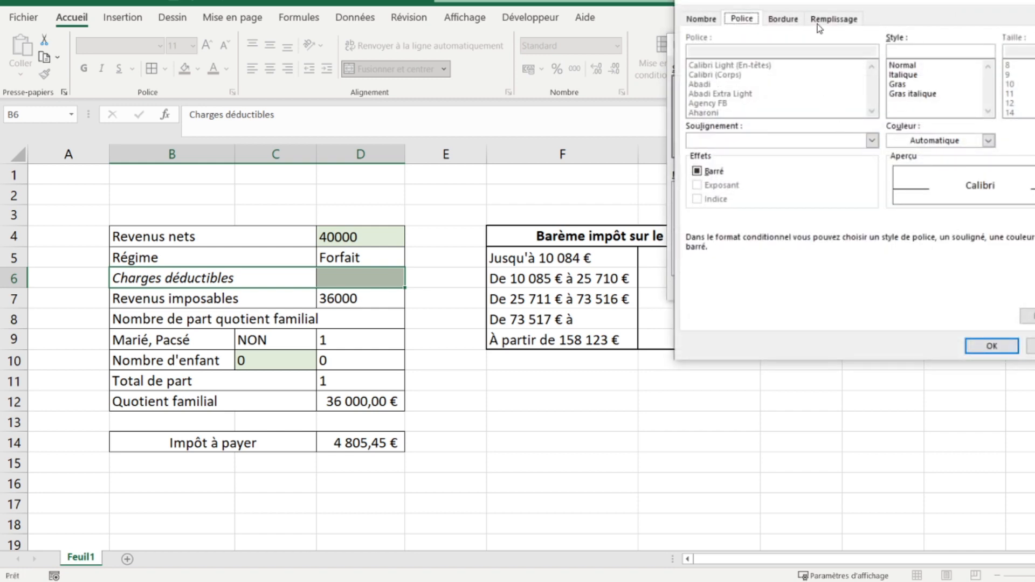
left_click(818, 21)
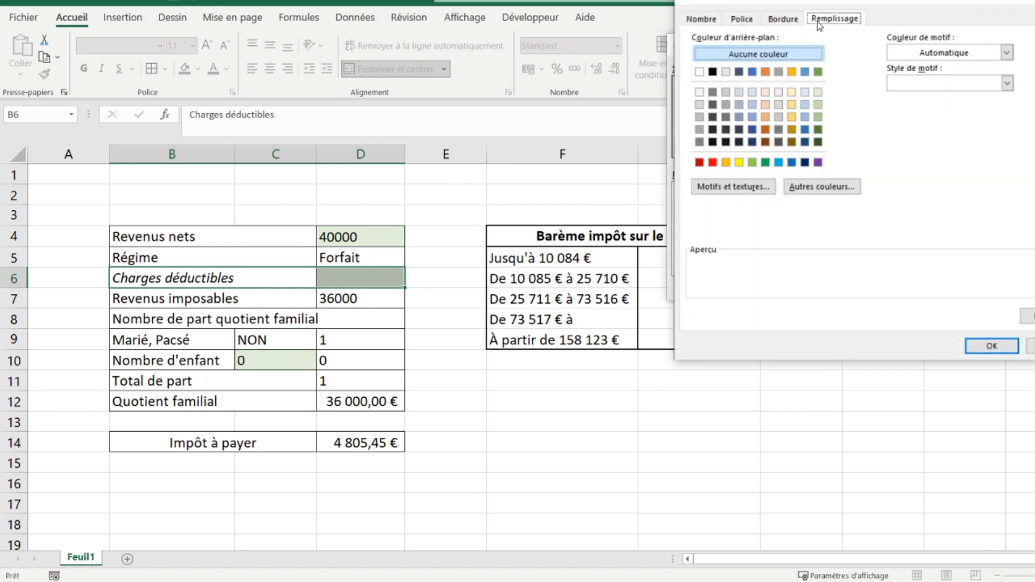
left_click(712, 72)
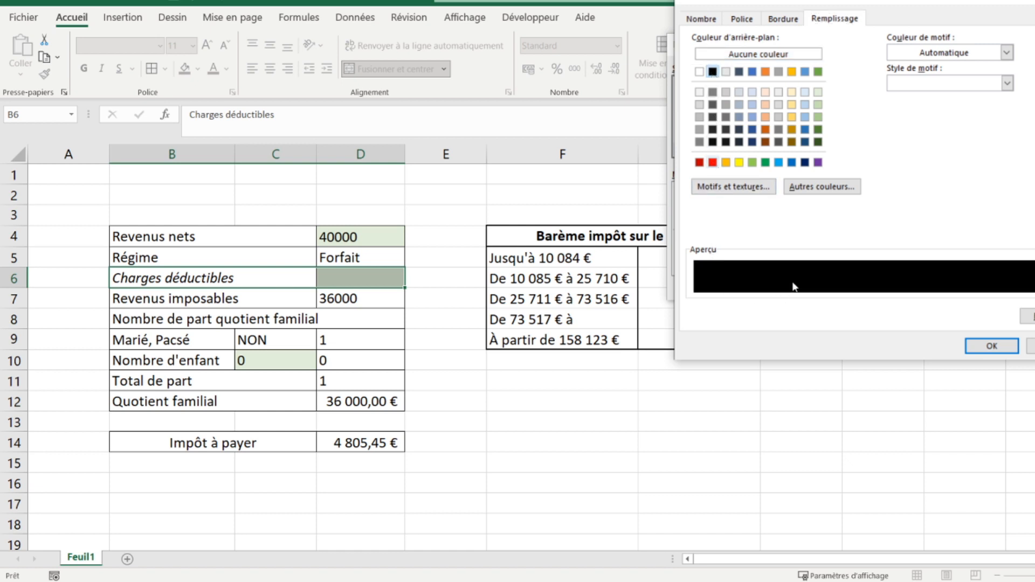
left_click(991, 346)
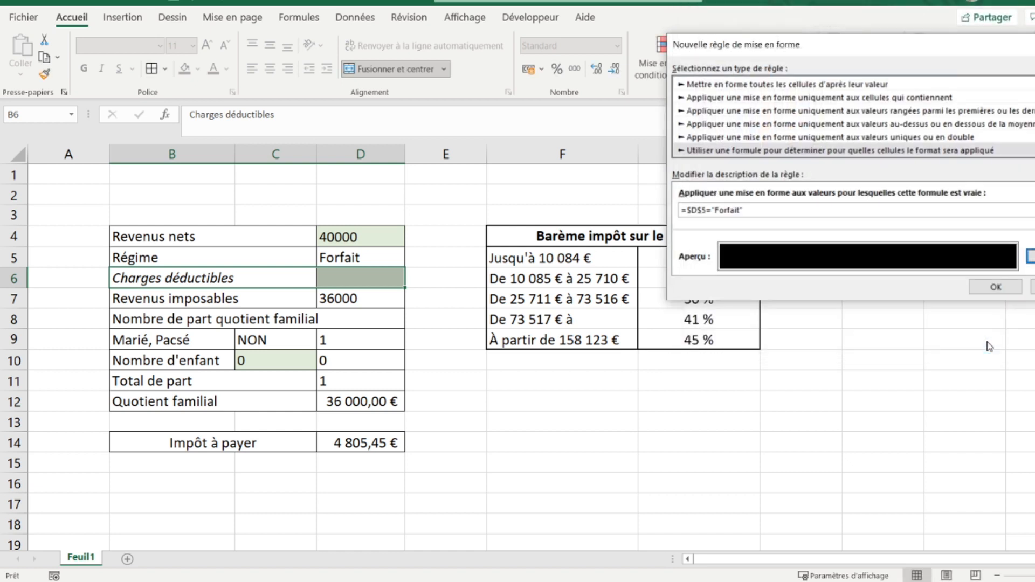
left_click(995, 287)
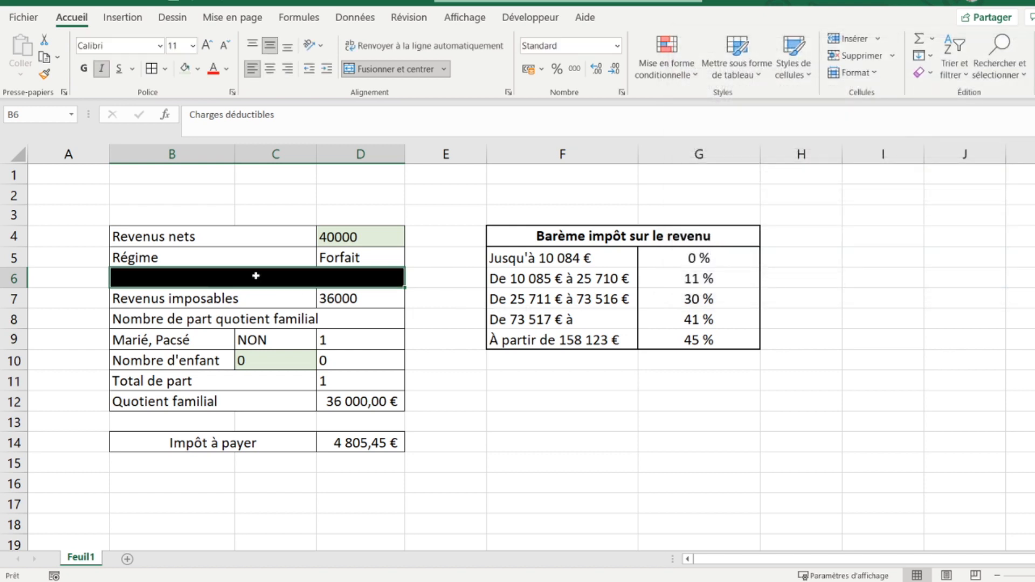
Set the tax regime in D5 to Réel to test the conditional formatting of the Charges déductibles row
left_click(360, 261)
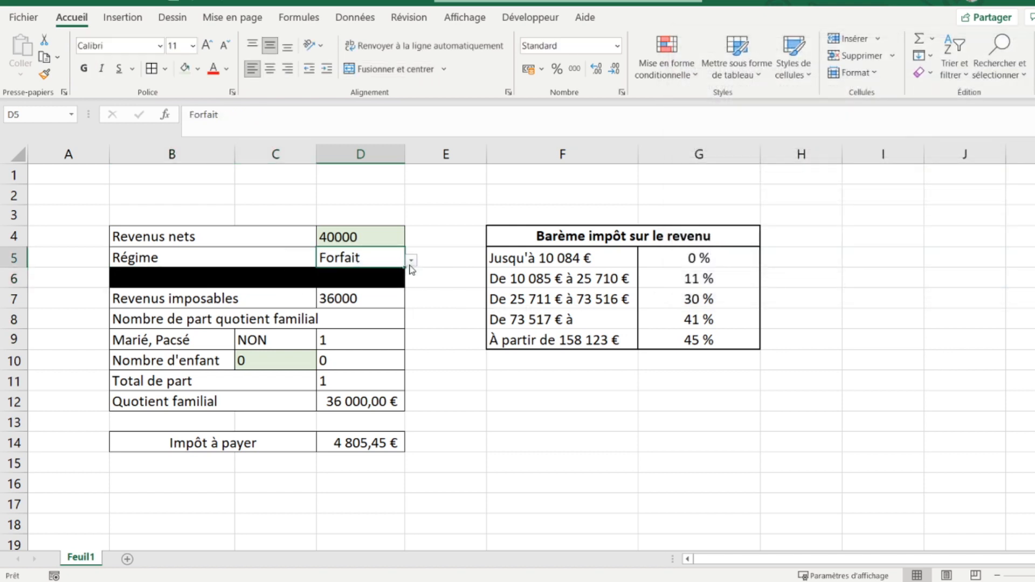
left_click(410, 260)
left_click(370, 289)
left_click(226, 278)
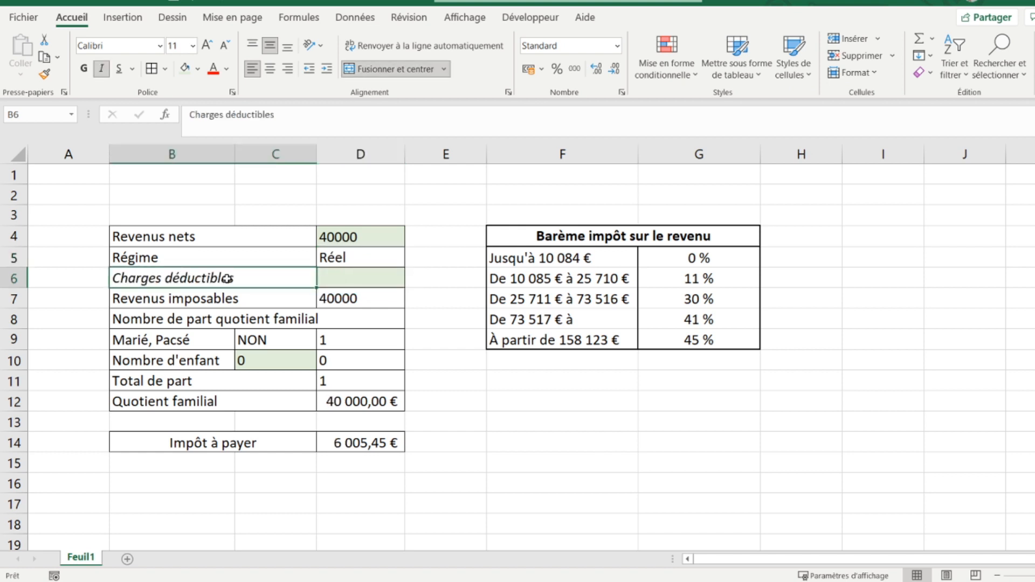
Format the net income in D4 and the taxable income in D7 as euro accounting amounts
left_click(352, 244)
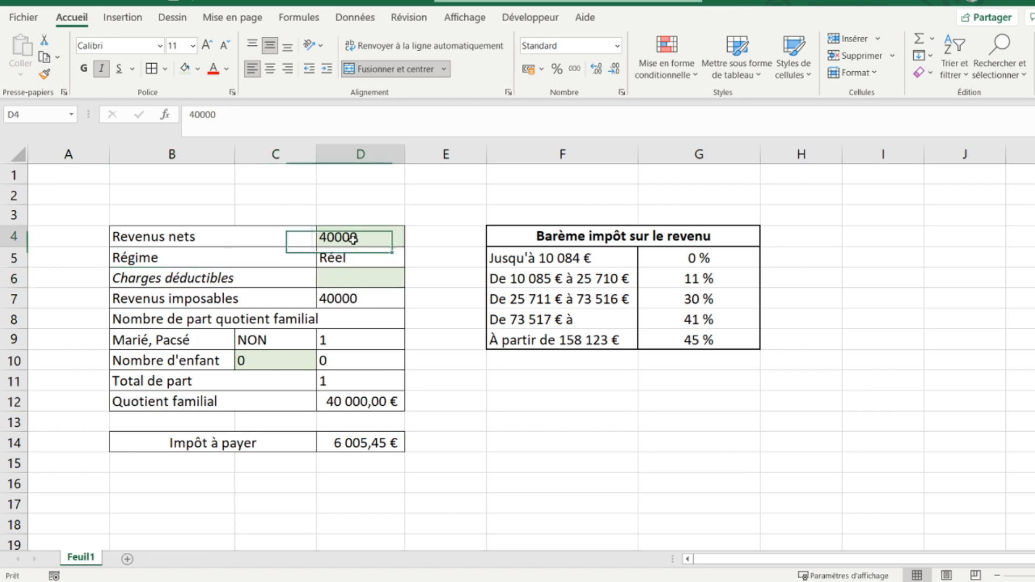
left_click(528, 70)
mouse_move(339, 300)
left_mouse_down()
mouse_move(402, 158)
mouse_move(511, 76)
mouse_move(336, 299)
left_mouse_up()
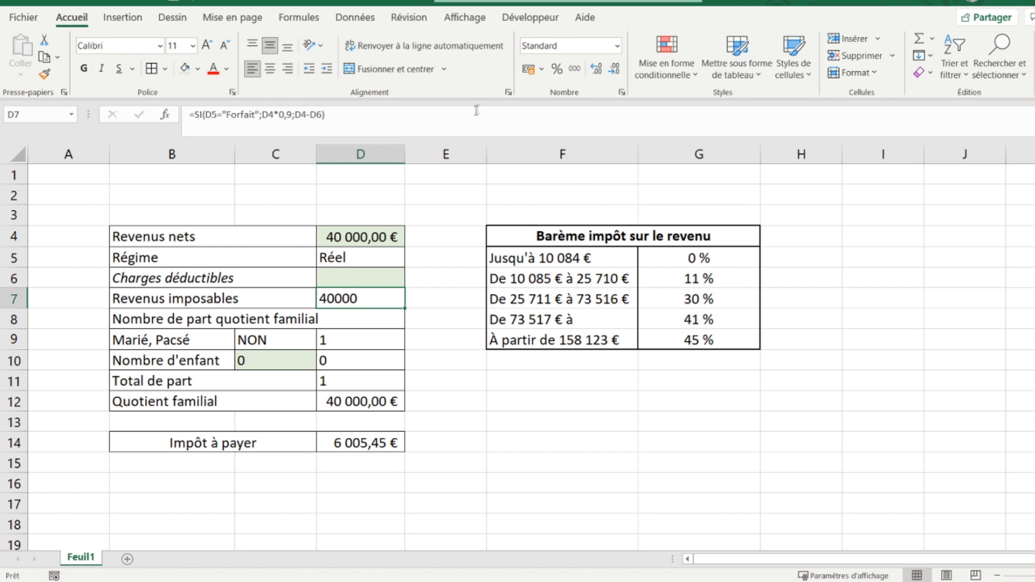
left_click(527, 69)
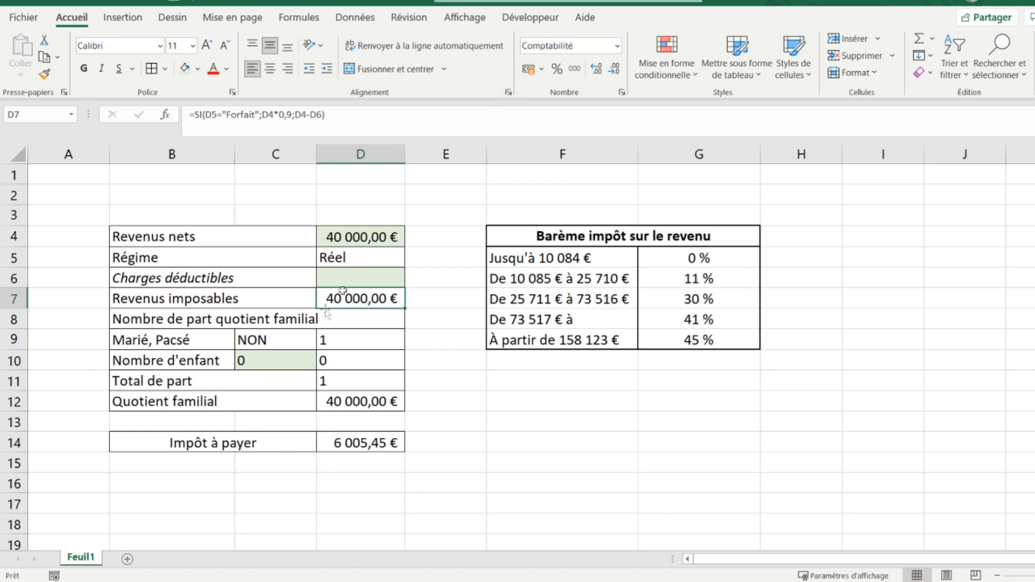
Centre the family share values in D9:D11, the inputs in C9:C10 and the tax regime in D5
left_click_drag(328, 338, 327, 381)
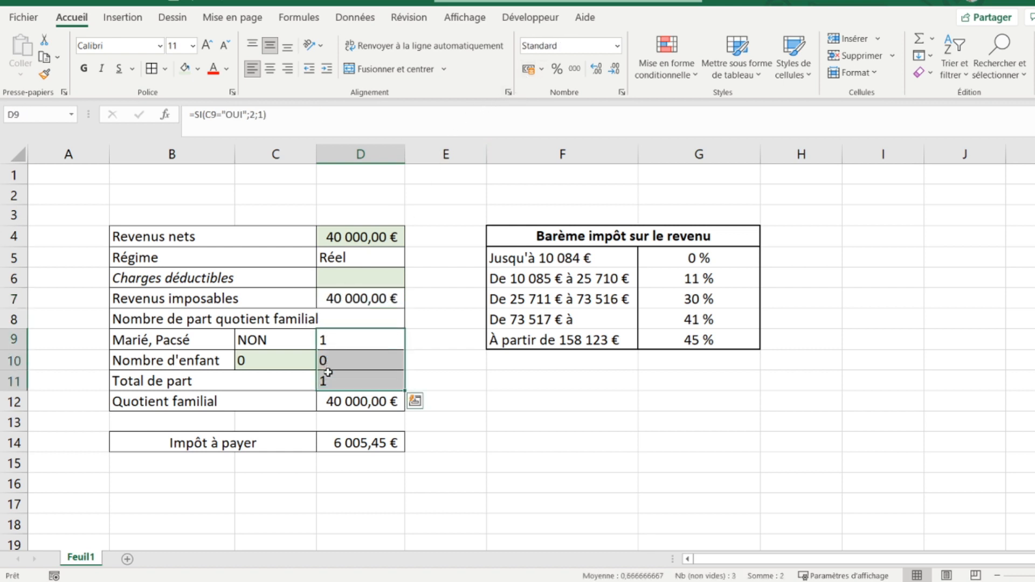
left_click(270, 69)
left_click(257, 339)
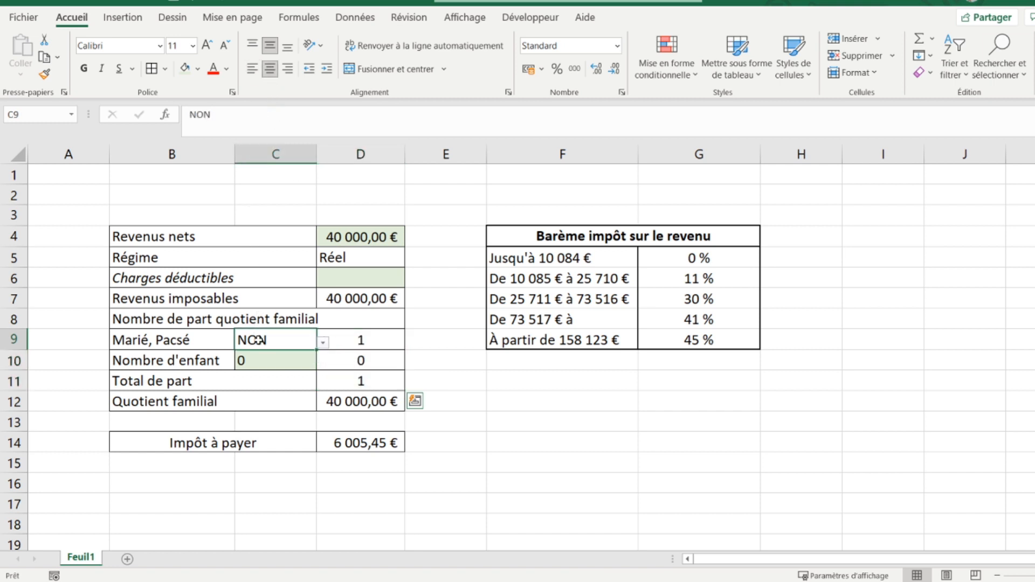
left_click_drag(258, 340, 259, 360)
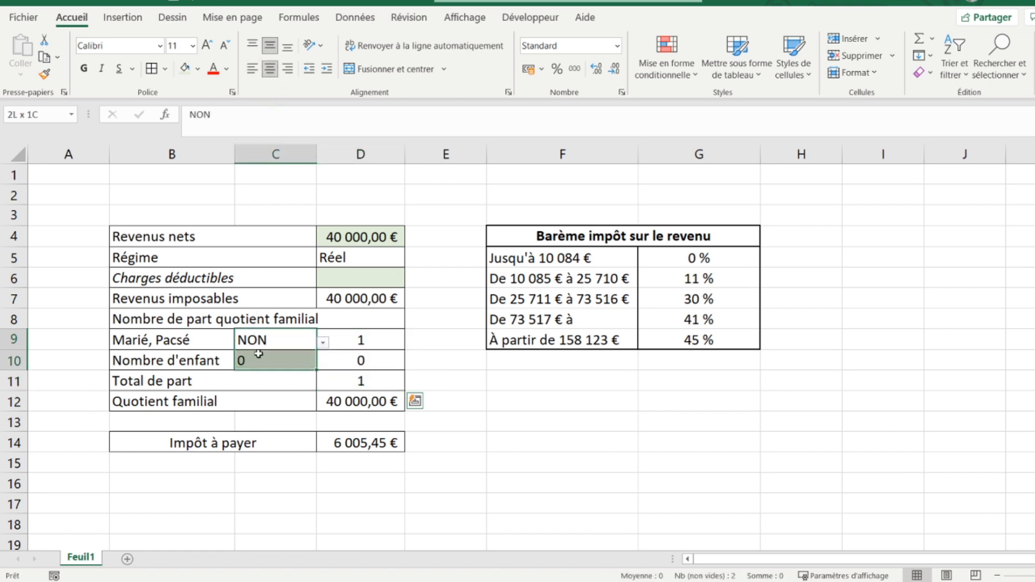
left_click(269, 74)
left_click(345, 258)
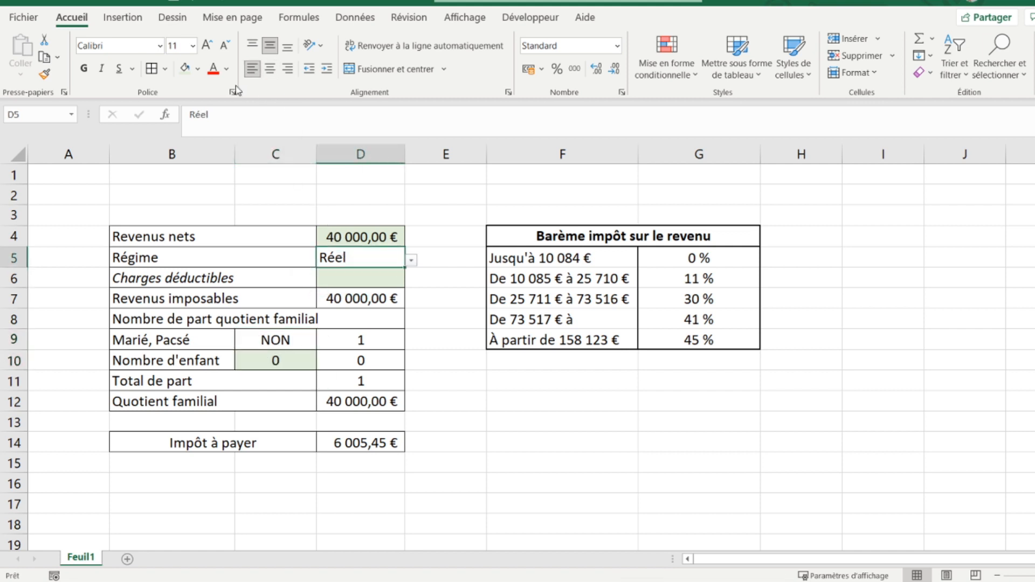
left_click(270, 69)
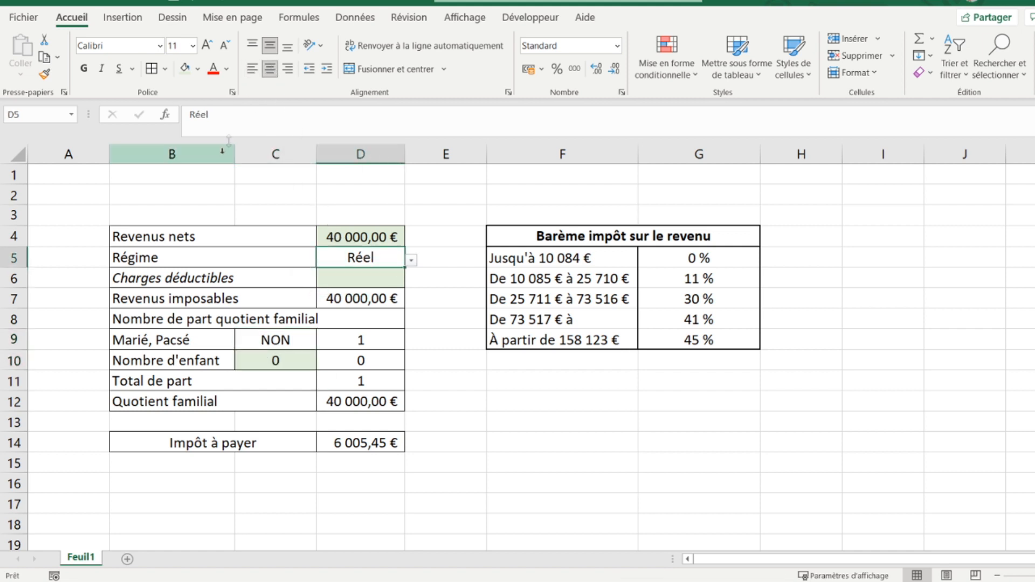
Enter the title "Impôt sur le revenu" in B2 and merge and centre it across B2:G2
left_click(175, 195)
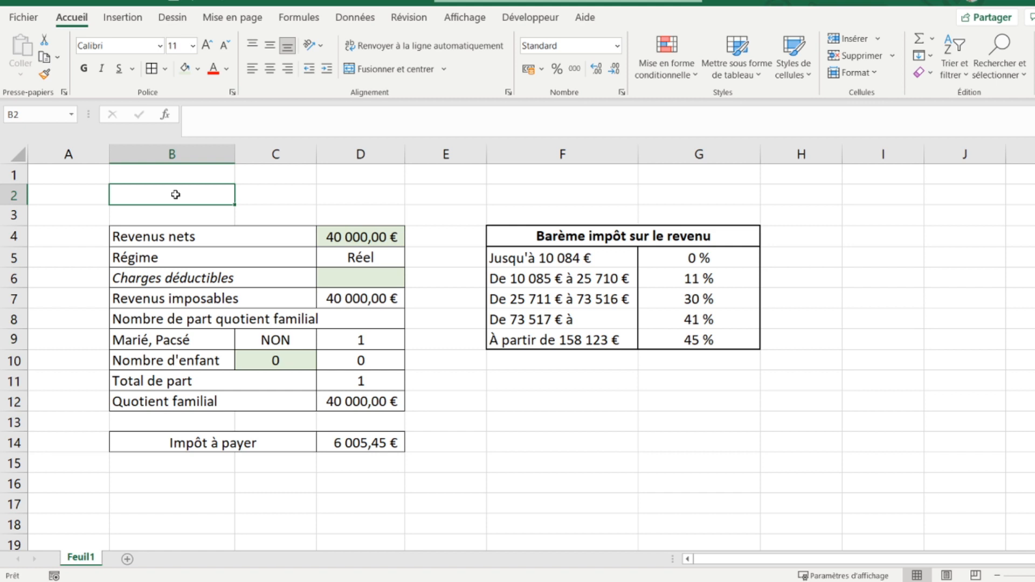
type("Impôt sur le revenu")
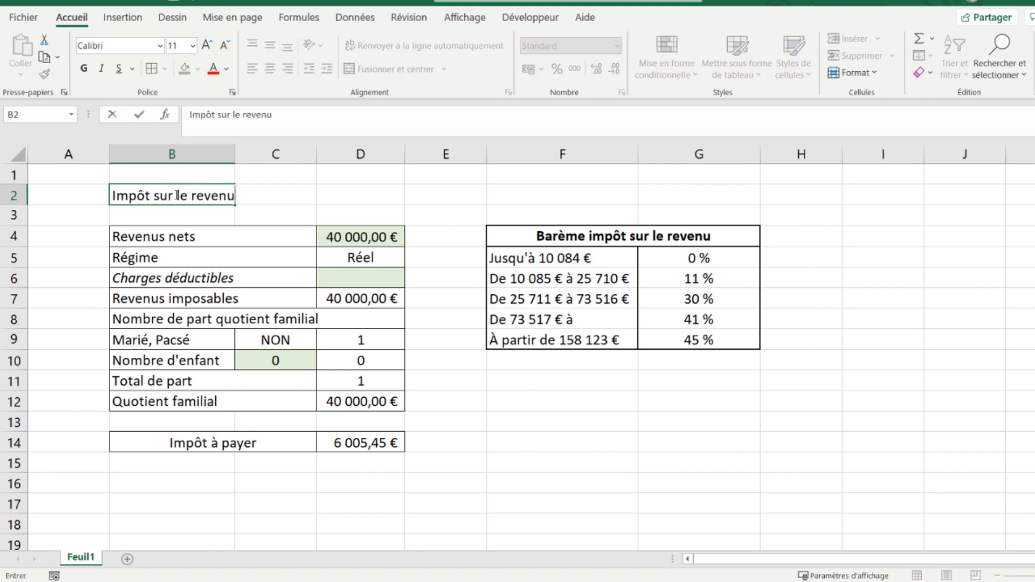
key("Return")
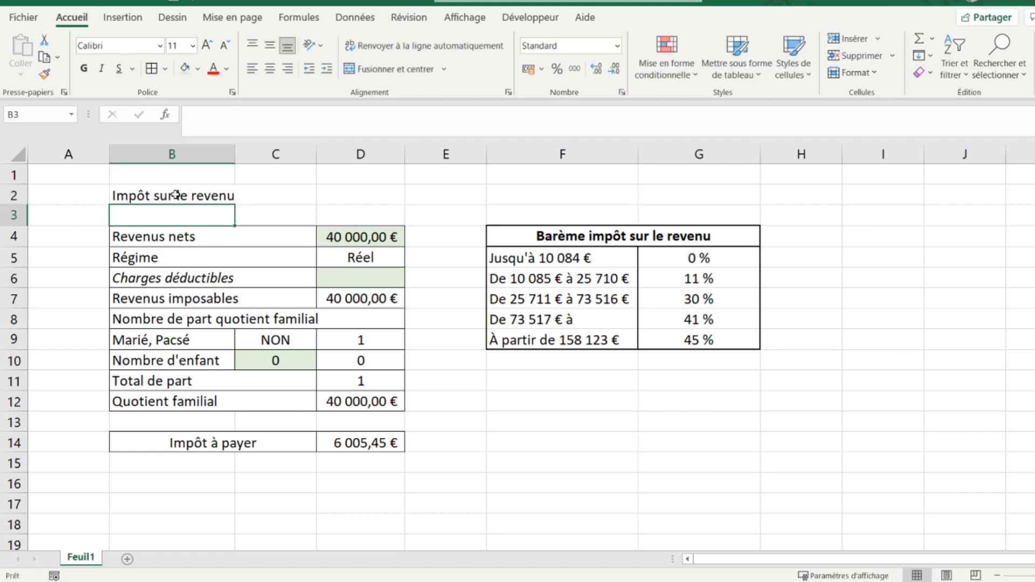
left_click(176, 194)
key("shift+Right")
key("shift+Right")
key("shift+Right")
key("shift+Right")
key("shift+Right")
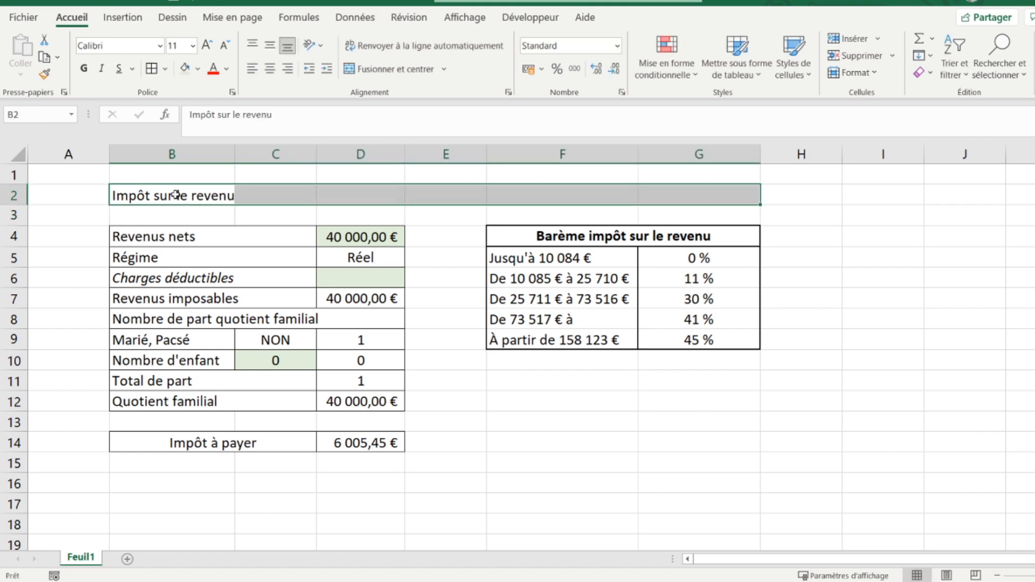
left_click(388, 69)
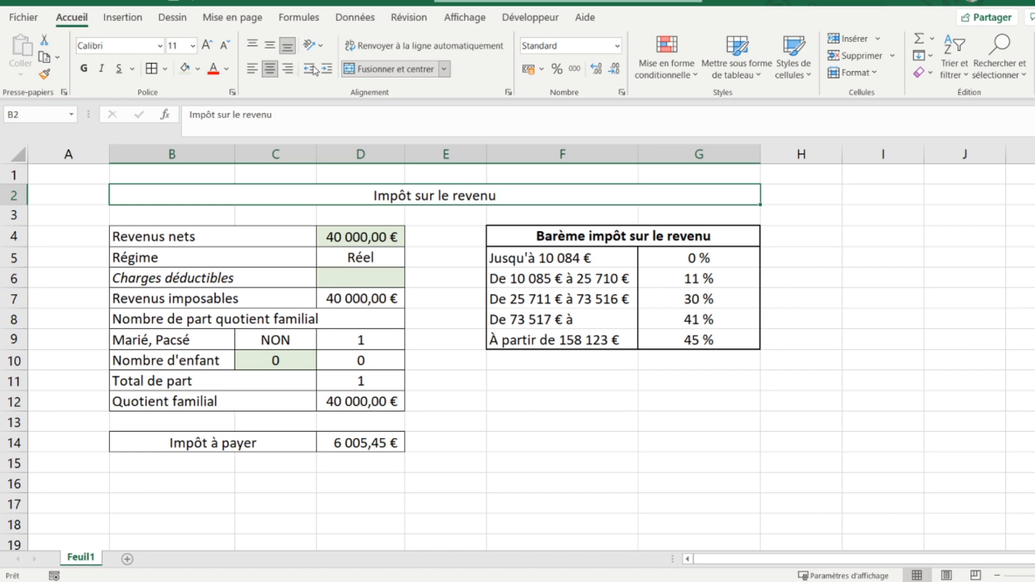
Enlarge the sheet title to font size 18 and make it bold
left_click(209, 47)
left_click(209, 47)
left_click(209, 47)
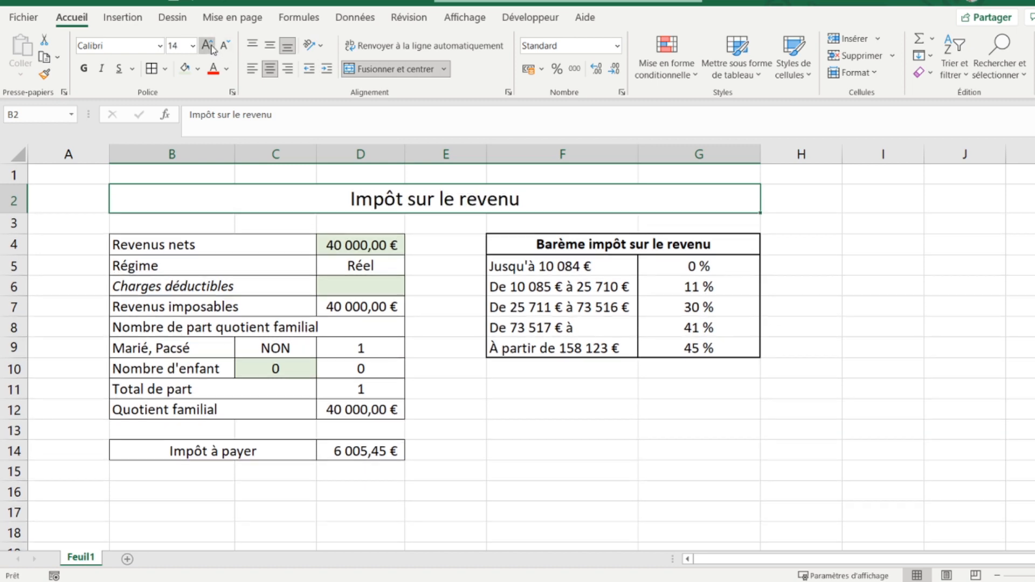
left_click(209, 47)
left_click(84, 68)
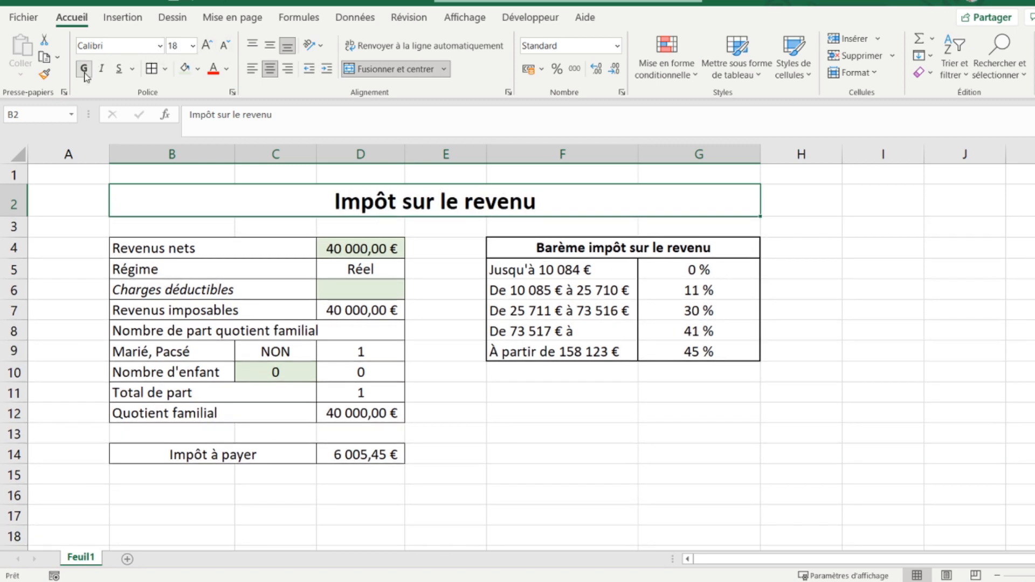
Hide the gridlines of the worksheet
left_click(169, 243)
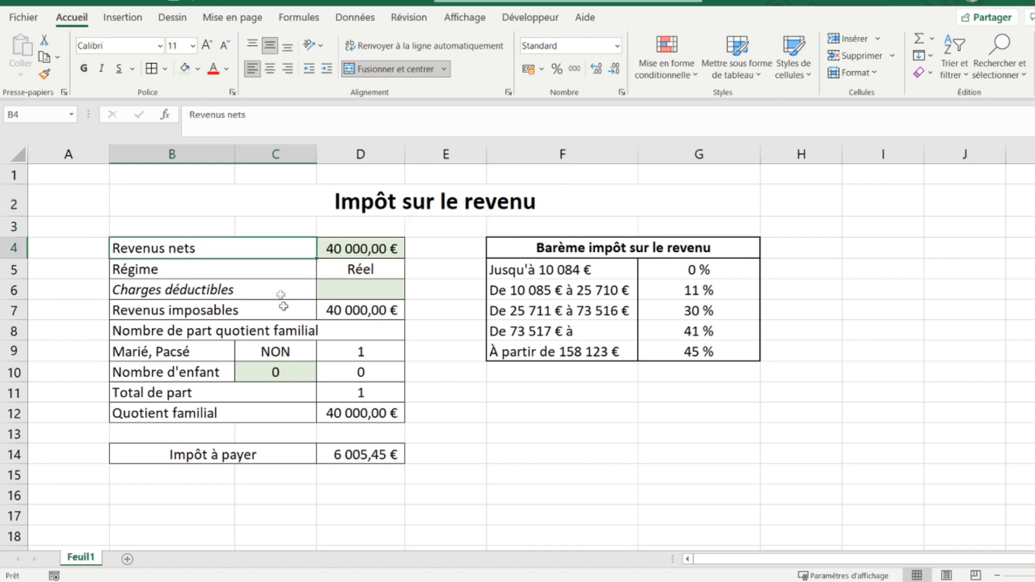
left_click(68, 176)
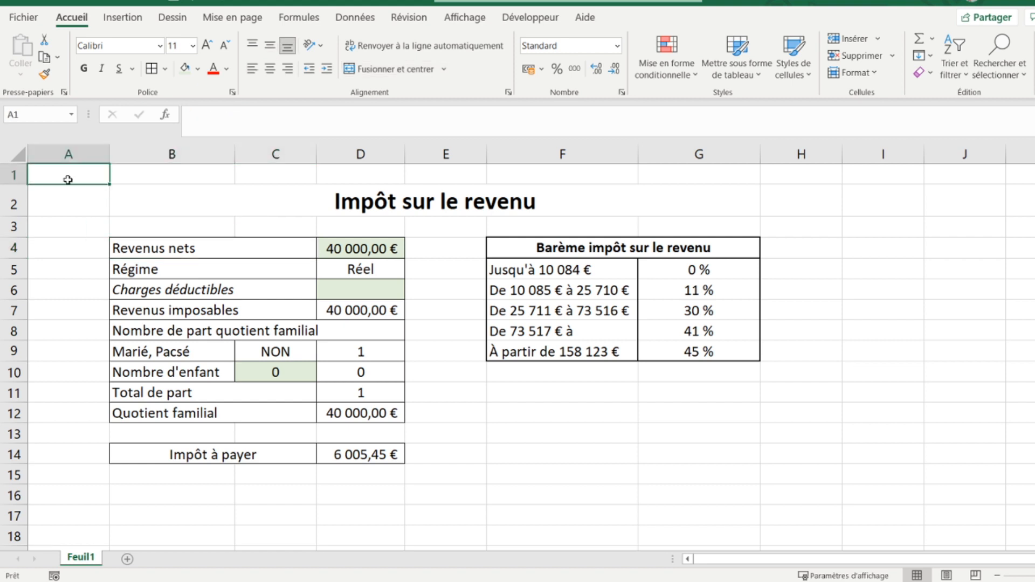
left_click(452, 18)
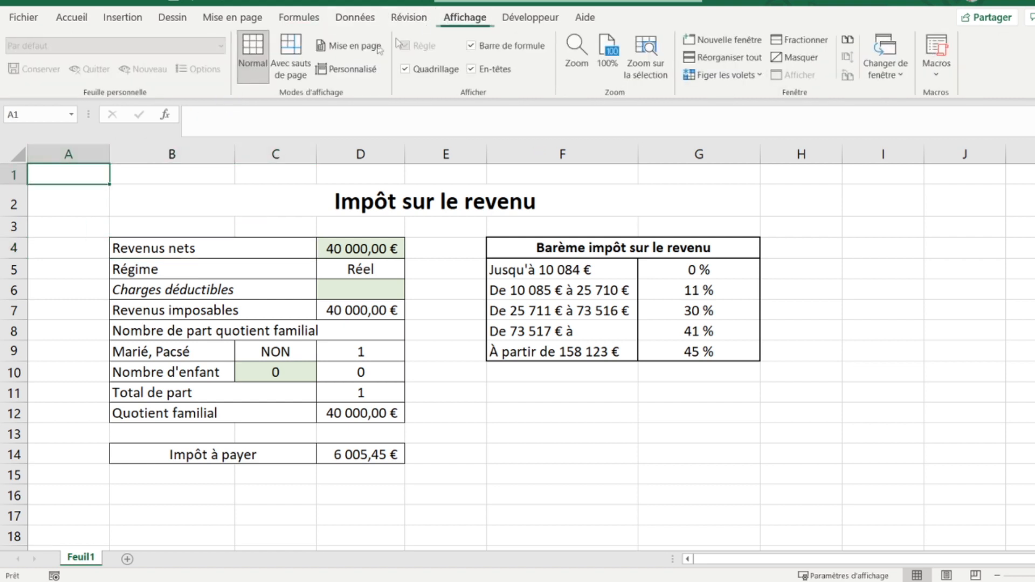
left_click(405, 70)
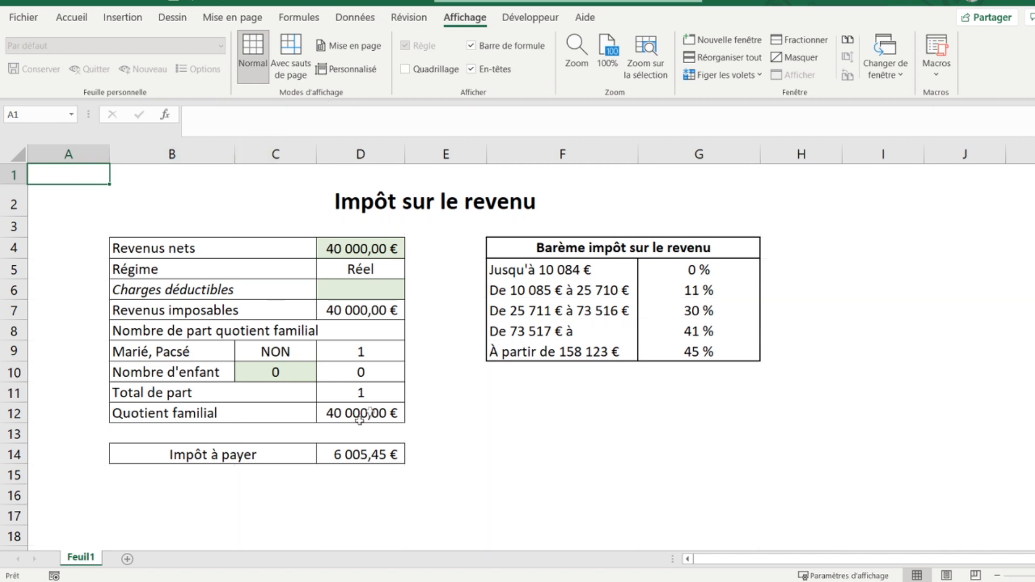
Fill the tax payable amount in D14 with standard light green and bold both it and the "Impôt à payer" label
left_click(343, 453)
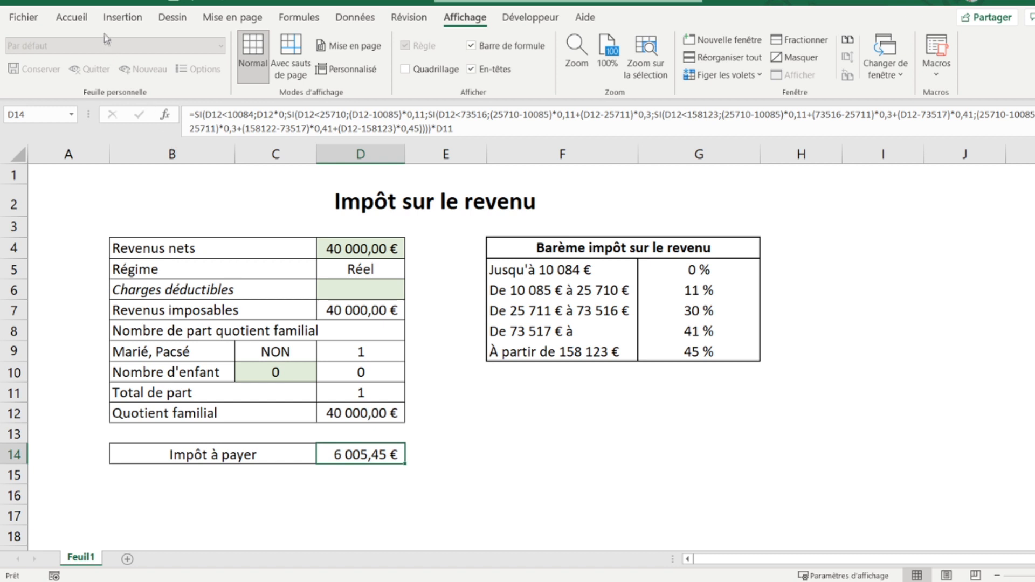
left_click(76, 18)
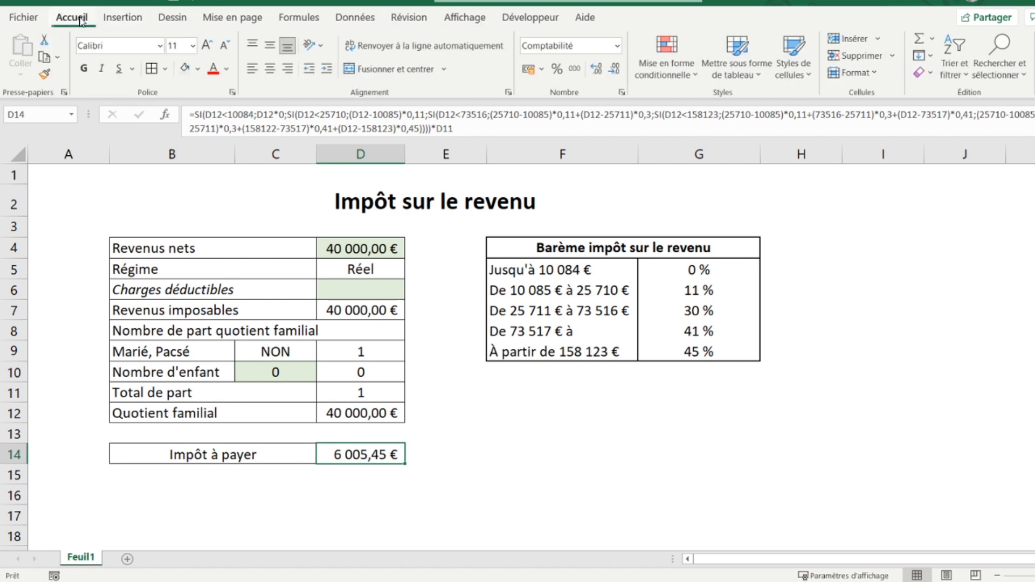
left_click(198, 68)
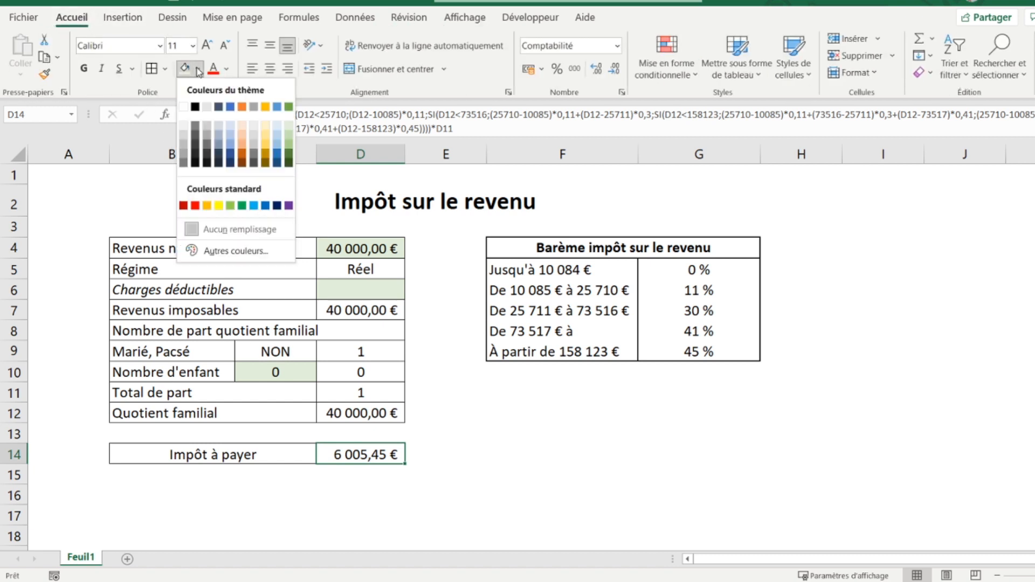
left_click(230, 205)
left_click(86, 68)
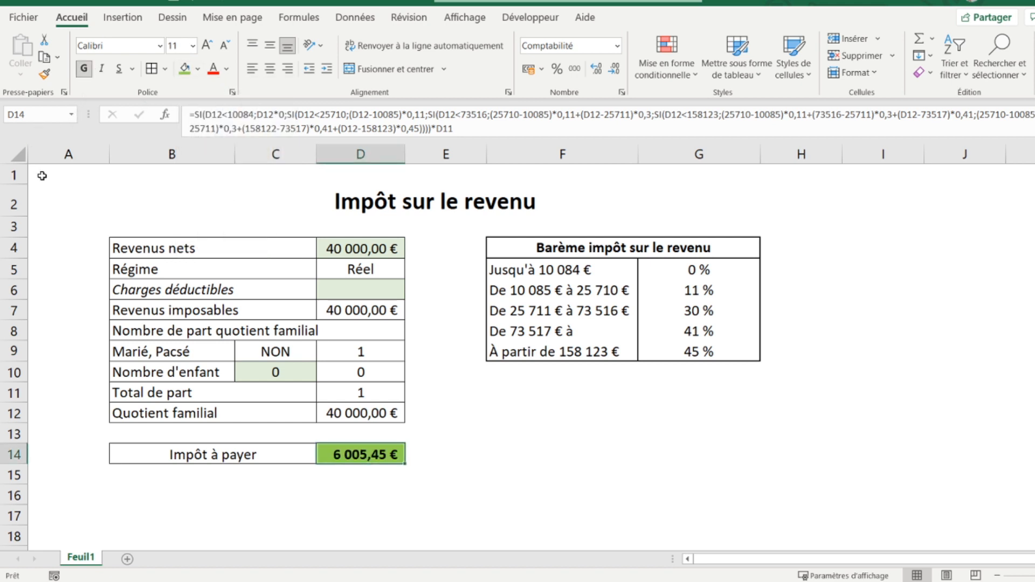
left_click(217, 454)
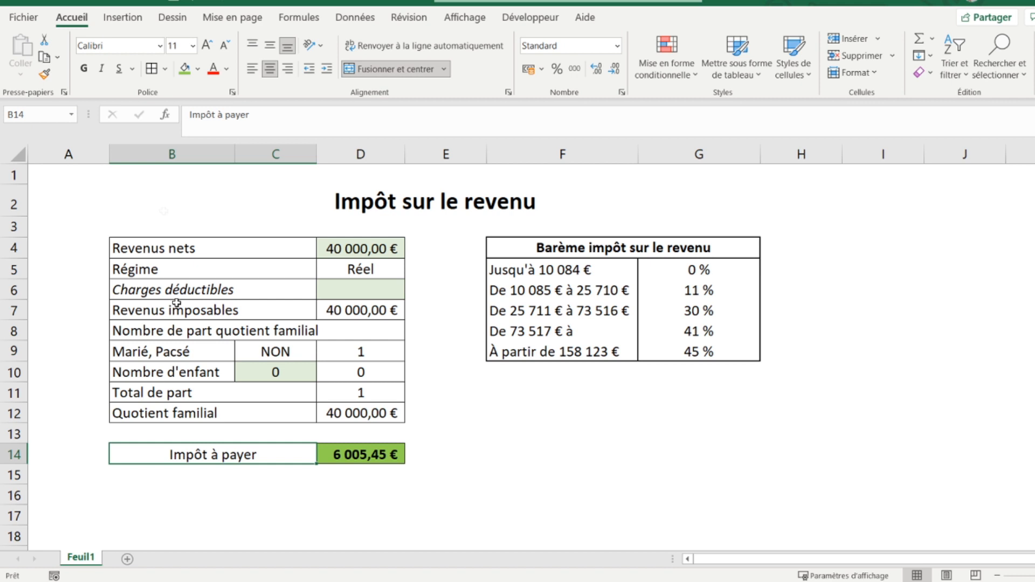
left_click(84, 68)
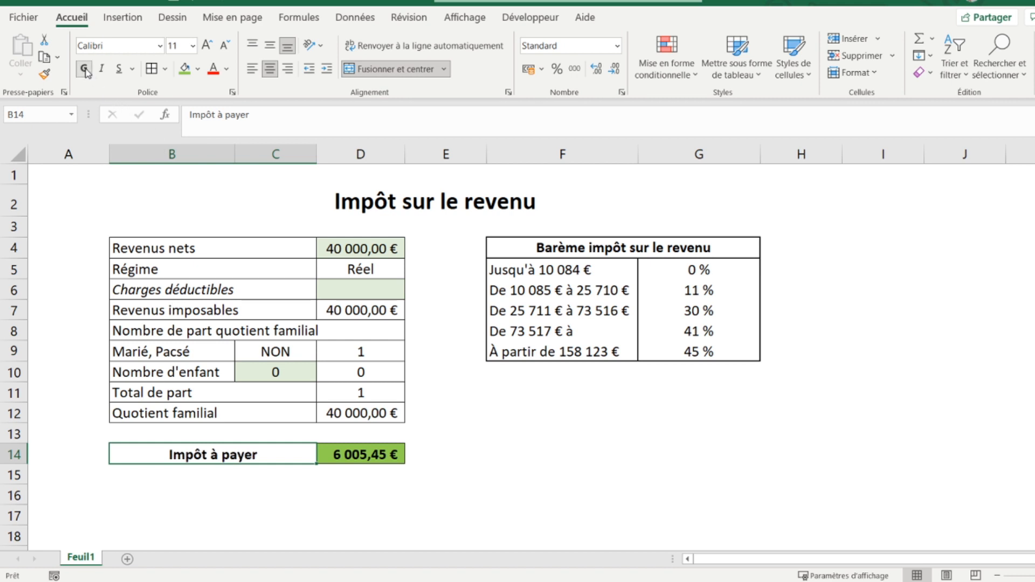
Apply thick outside borders to the "Impôt à payer" row and the calculation table B4:D12
left_click(166, 69)
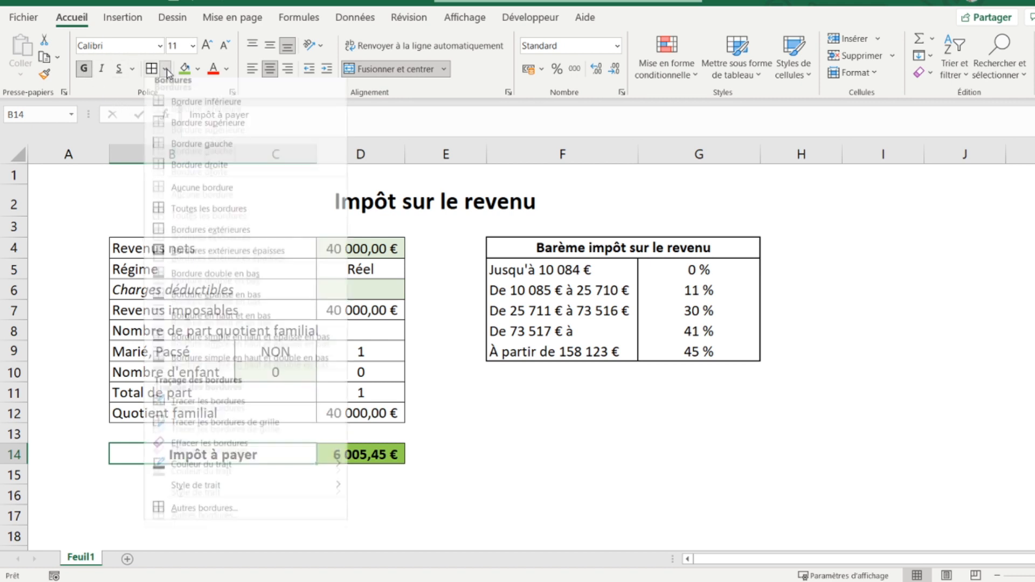
left_click(180, 259)
key("Right")
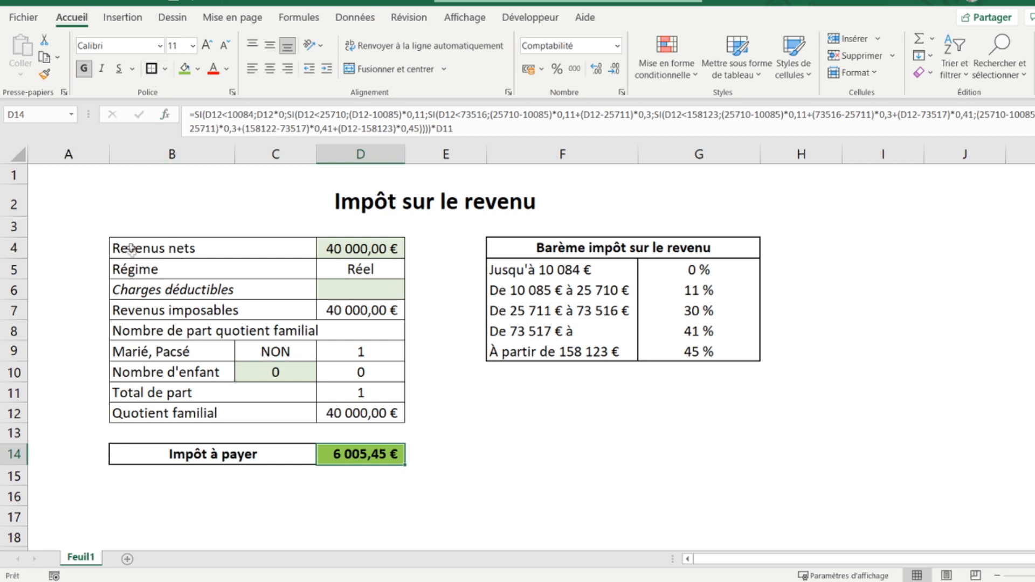
left_click_drag(143, 245, 254, 412)
left_click(152, 69)
left_click(38, 175)
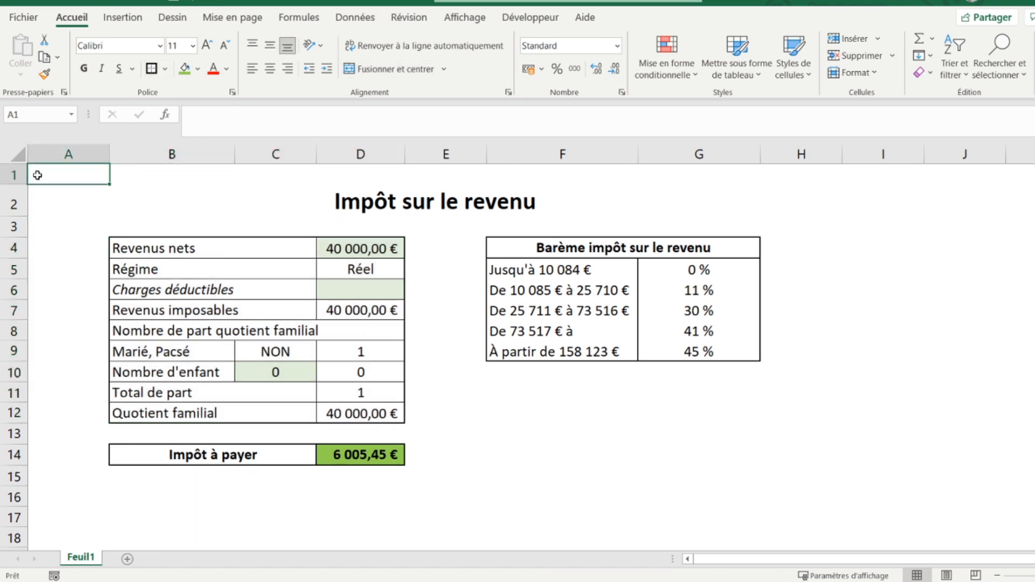